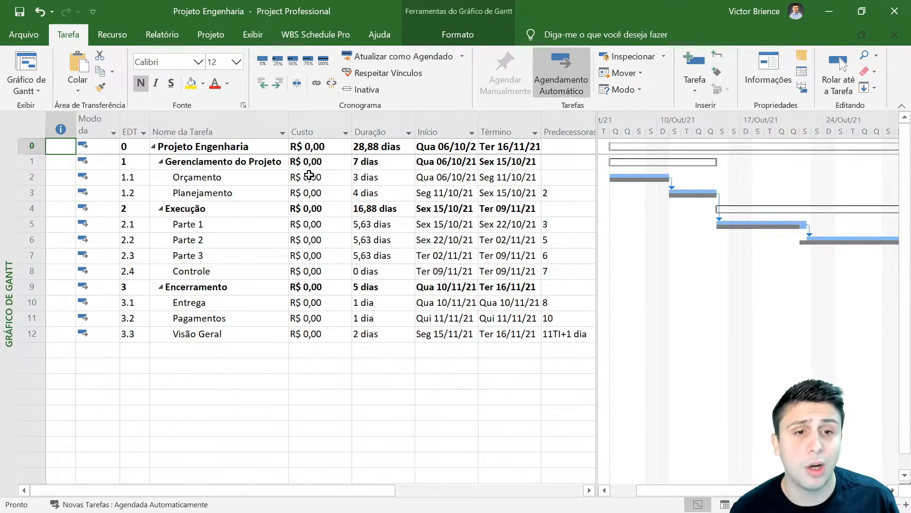
Examine the cost column, the phases and their subtasks in the Projeto Engenharia schedule
drag(306, 146, 311, 334)
click(256, 349)
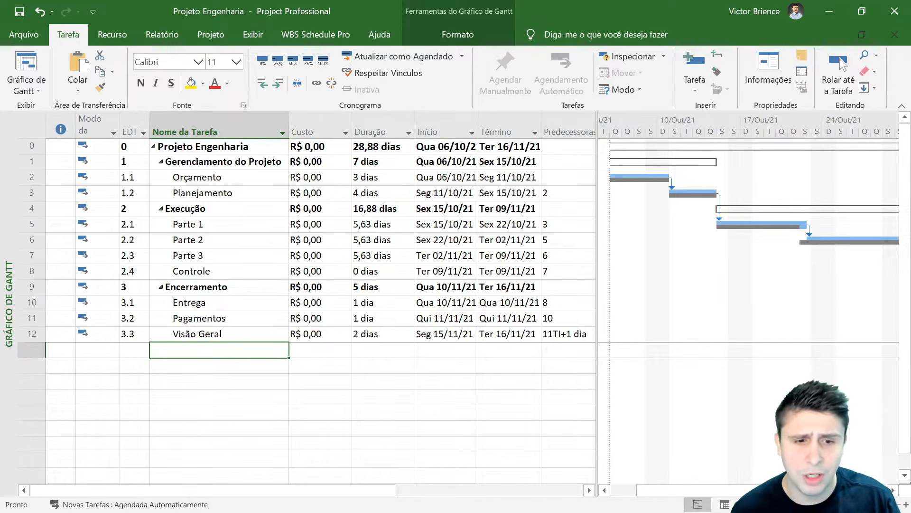
click(242, 365)
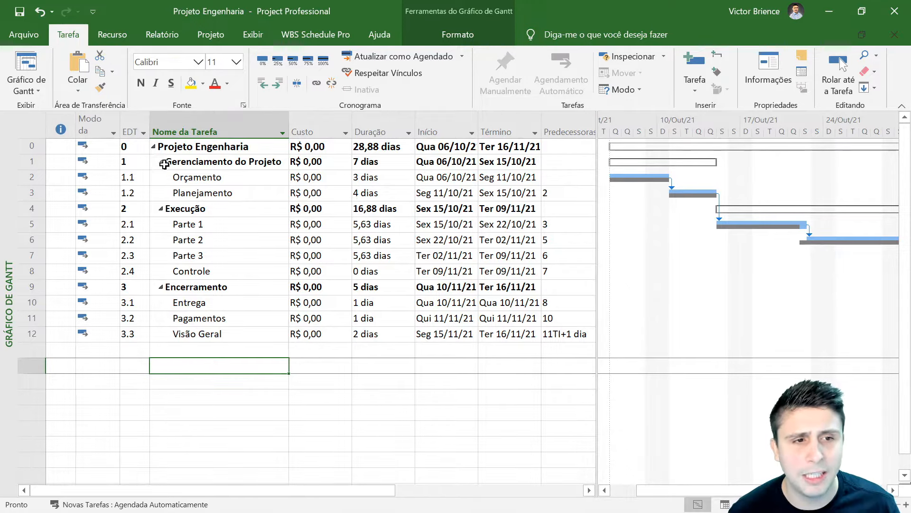
click(175, 147)
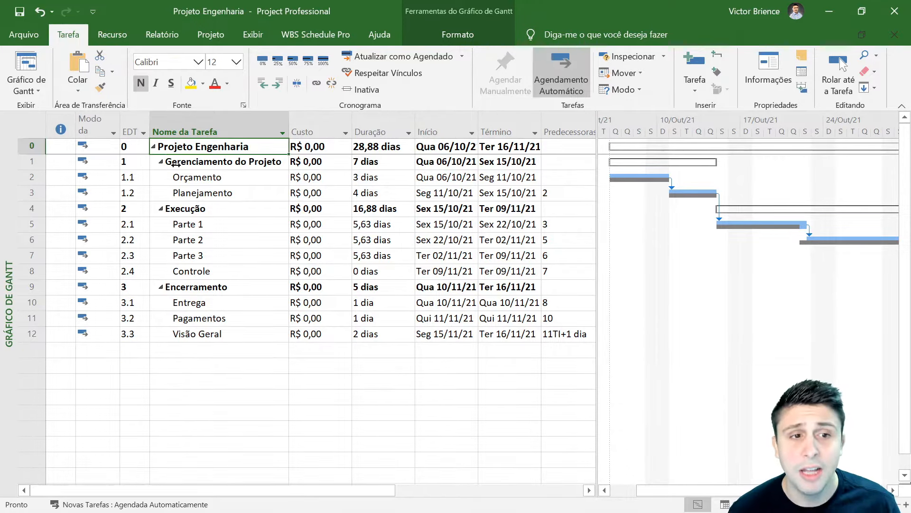
click(185, 208)
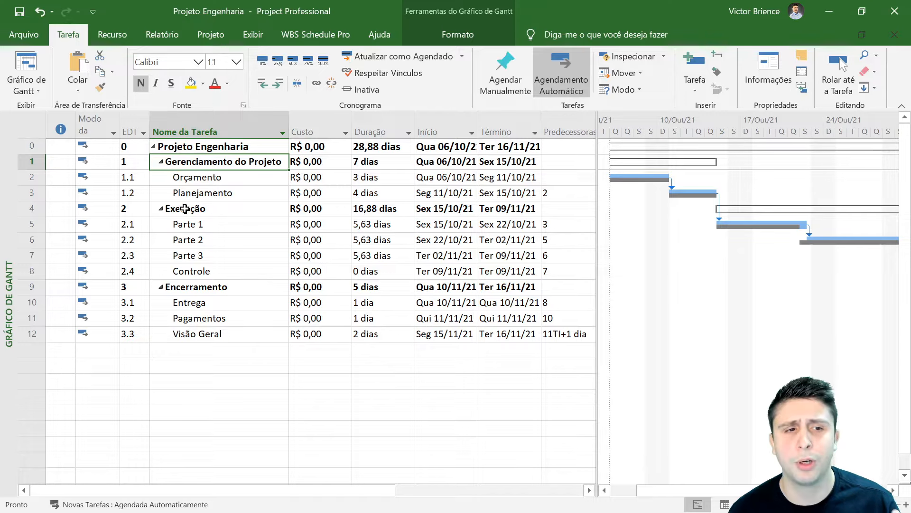
click(181, 287)
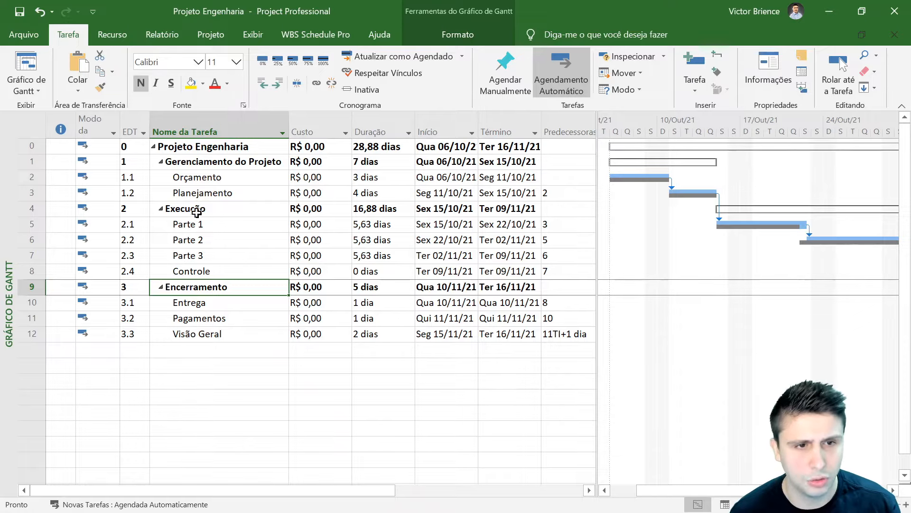
drag(189, 179, 194, 187)
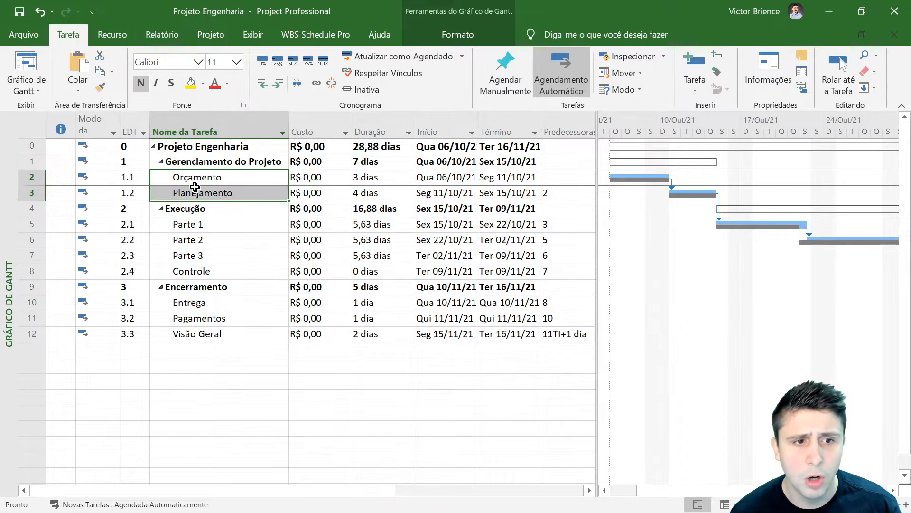
drag(189, 222, 203, 260)
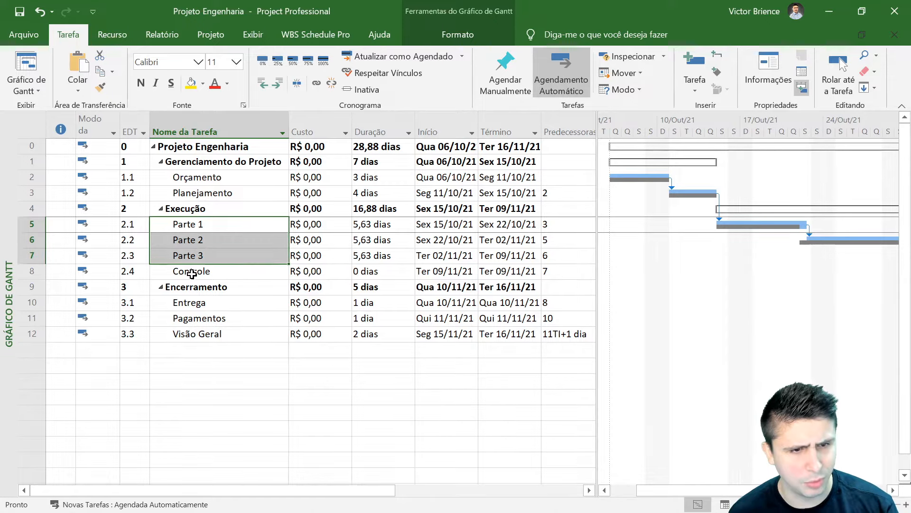
click(201, 271)
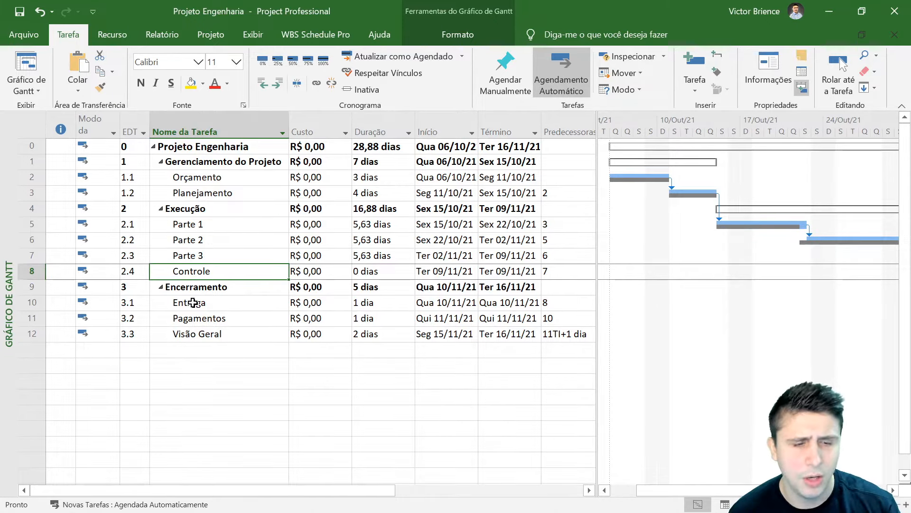
drag(193, 302, 206, 338)
click(208, 351)
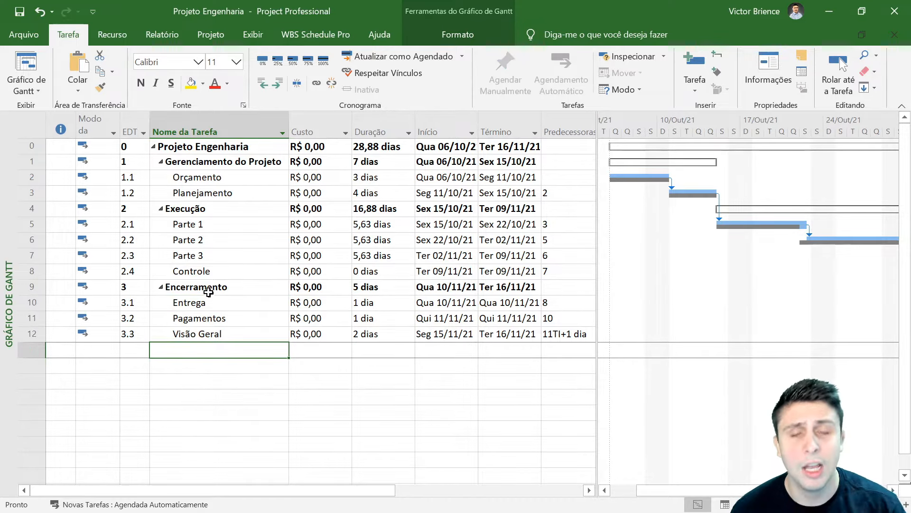
drag(192, 226, 205, 250)
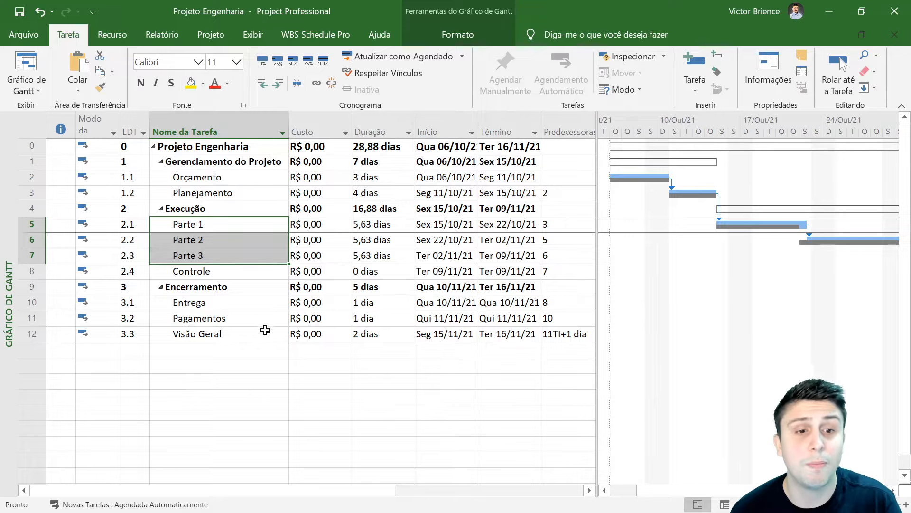
click(234, 356)
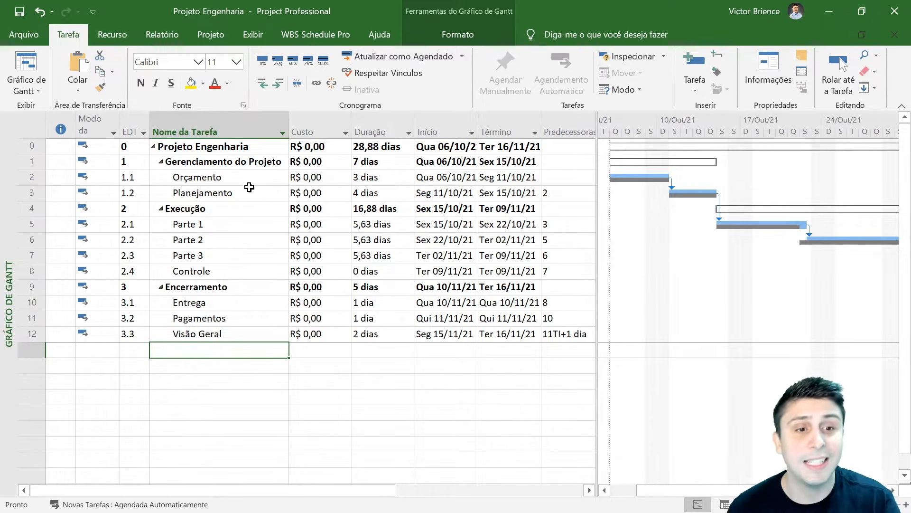
click(229, 177)
click(226, 194)
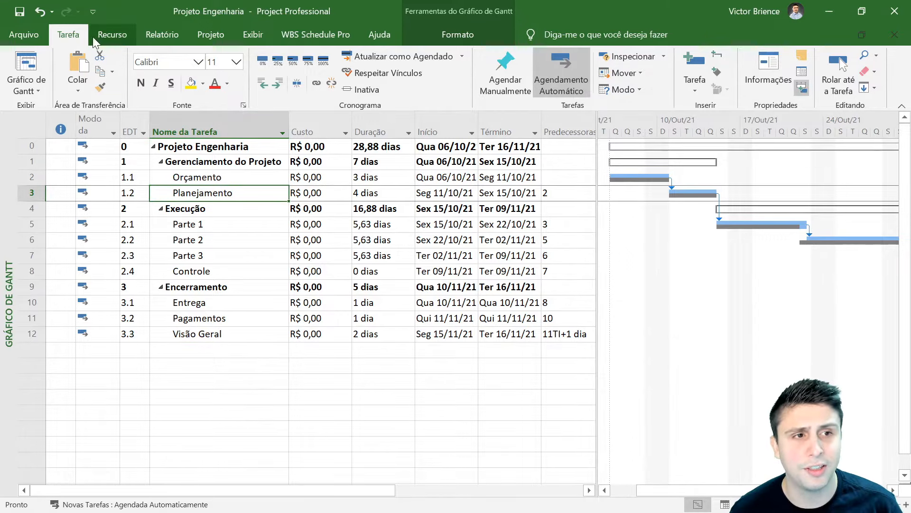
Switch to the Resource Sheet view and add a resource named Engenheiro with the type Trabalho
click(36, 90)
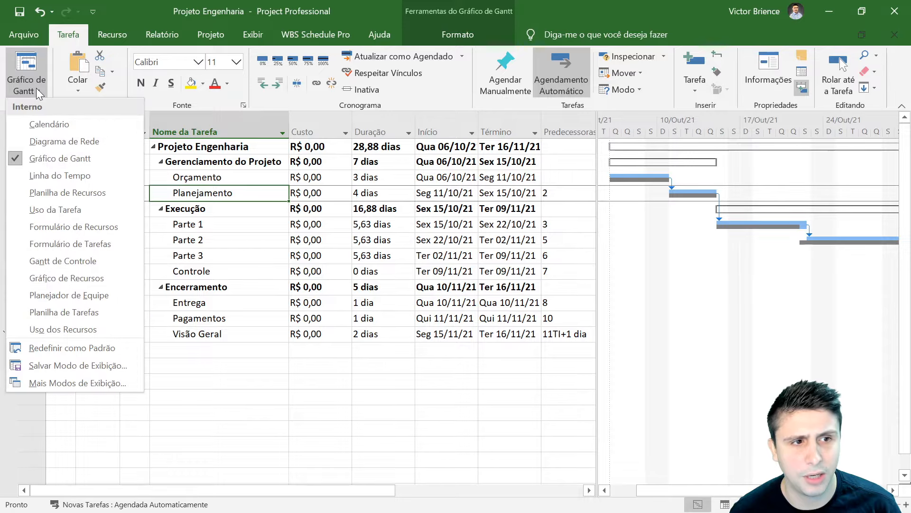
click(77, 193)
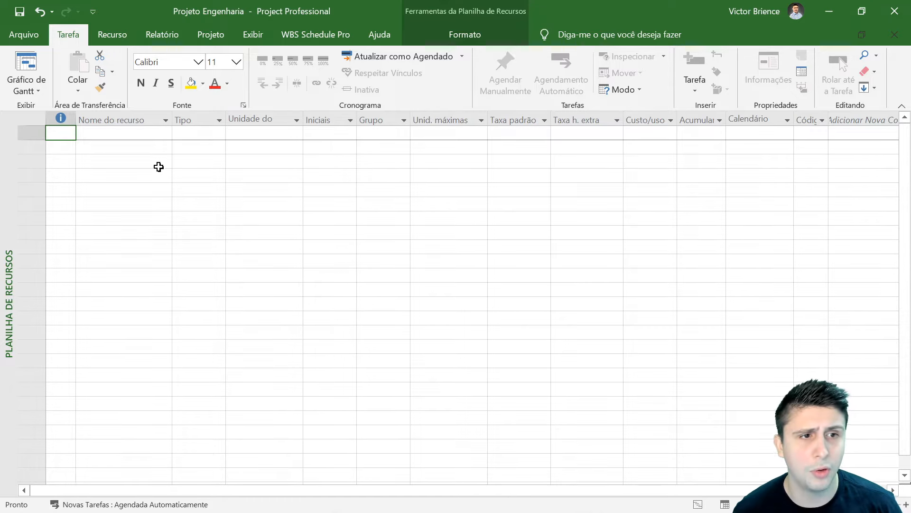
click(114, 134)
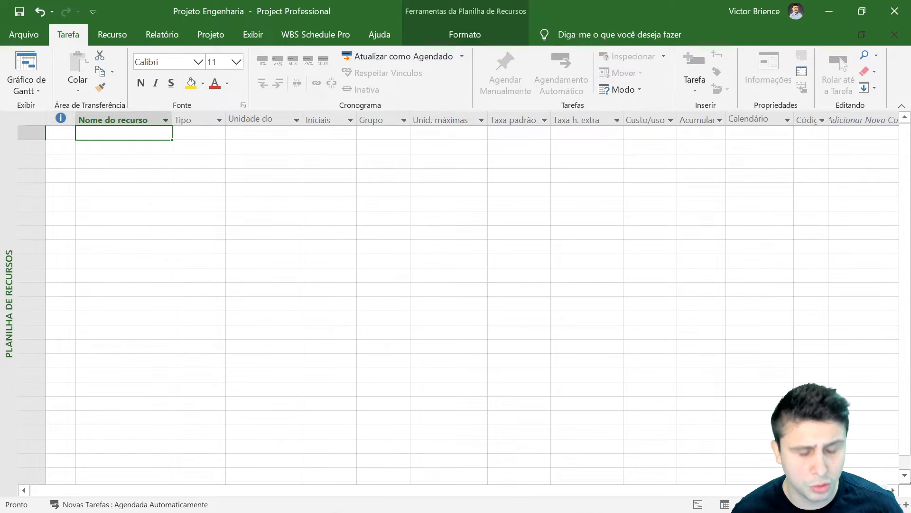
text(Engenheiro)
key(Return)
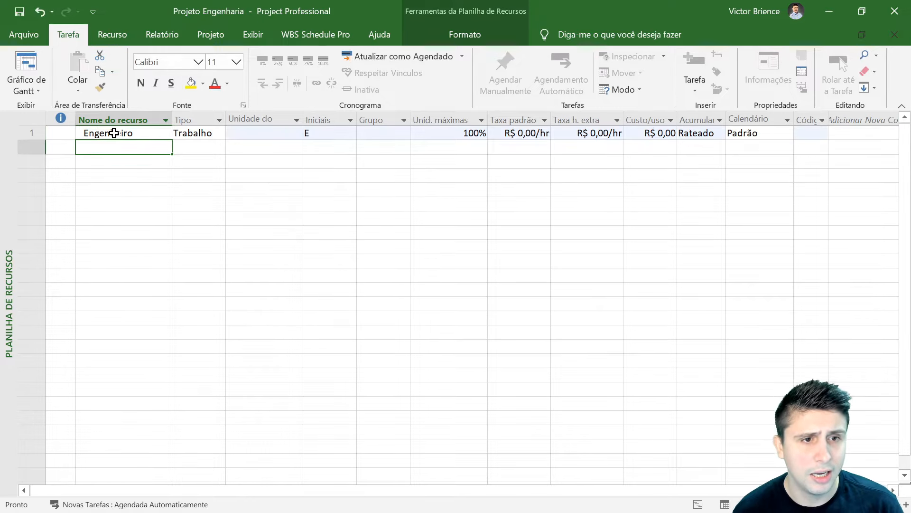
click(189, 131)
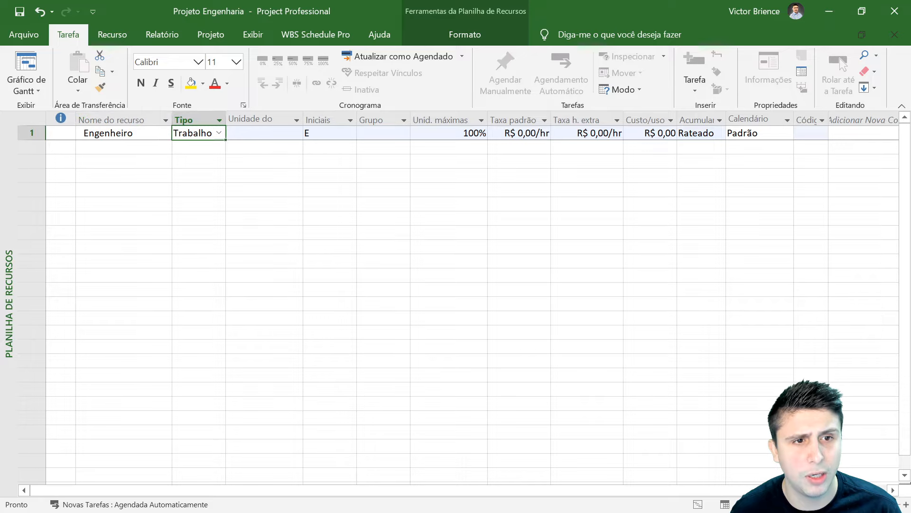
click(219, 133)
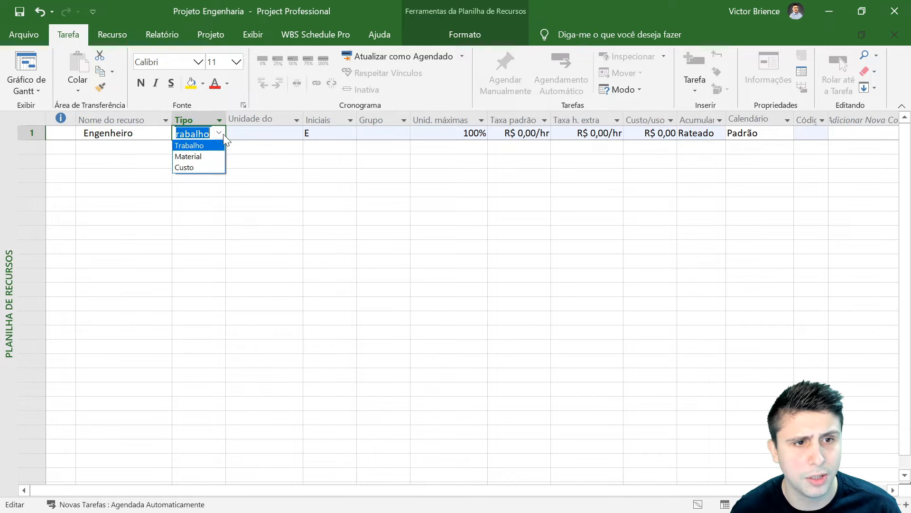
click(202, 148)
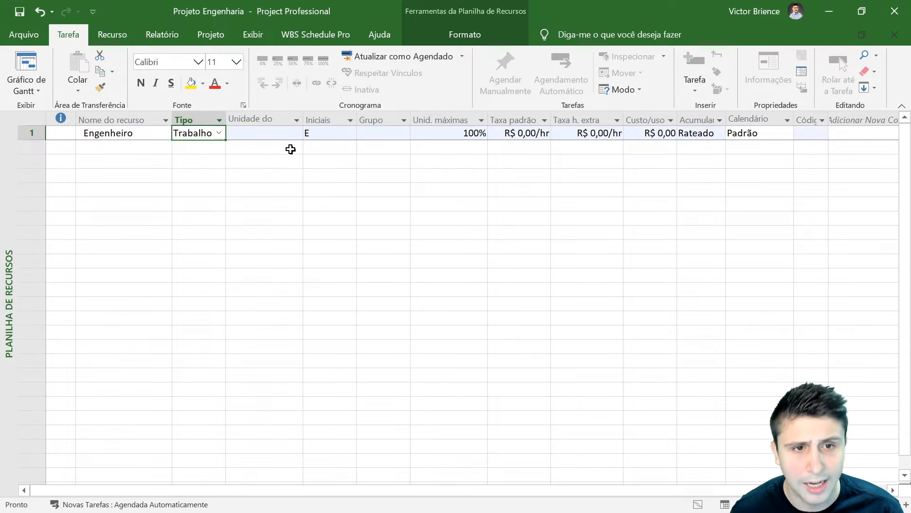
Raise Engenheiro's maximum units to 200% and return them to 100%
click(265, 136)
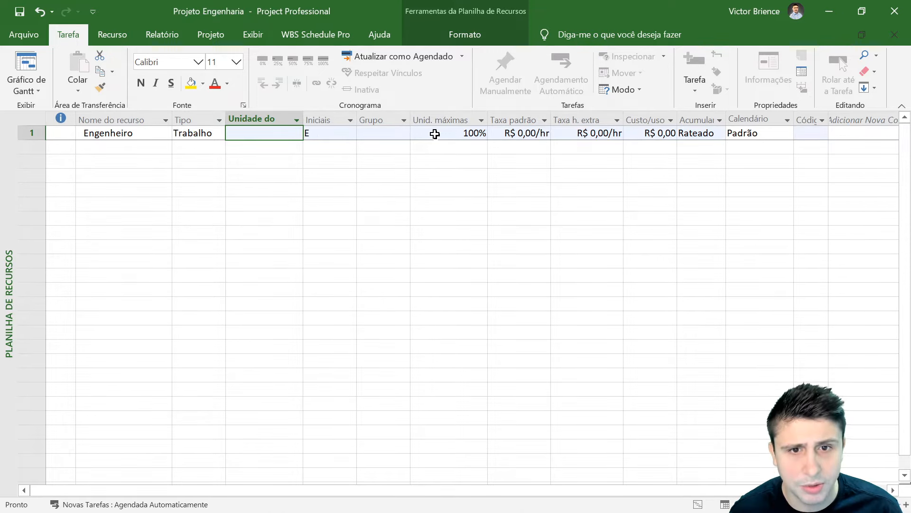
click(432, 134)
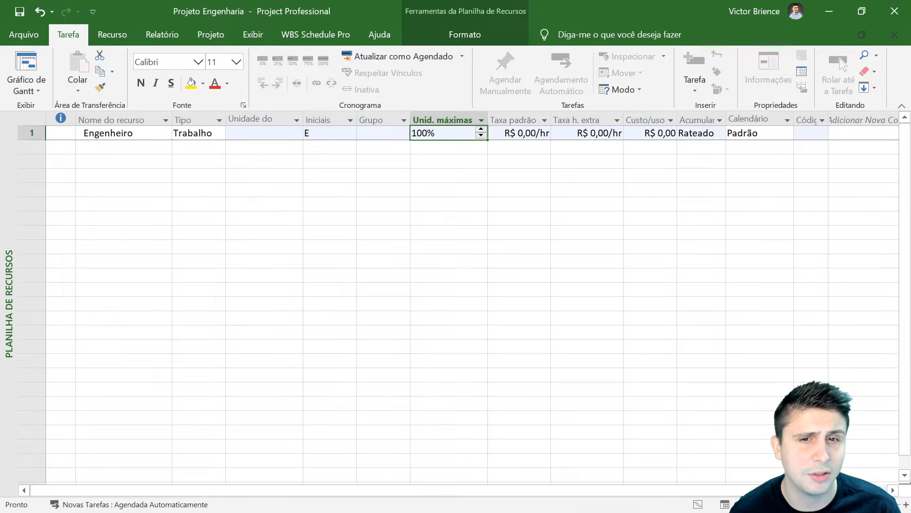
click(481, 129)
click(481, 135)
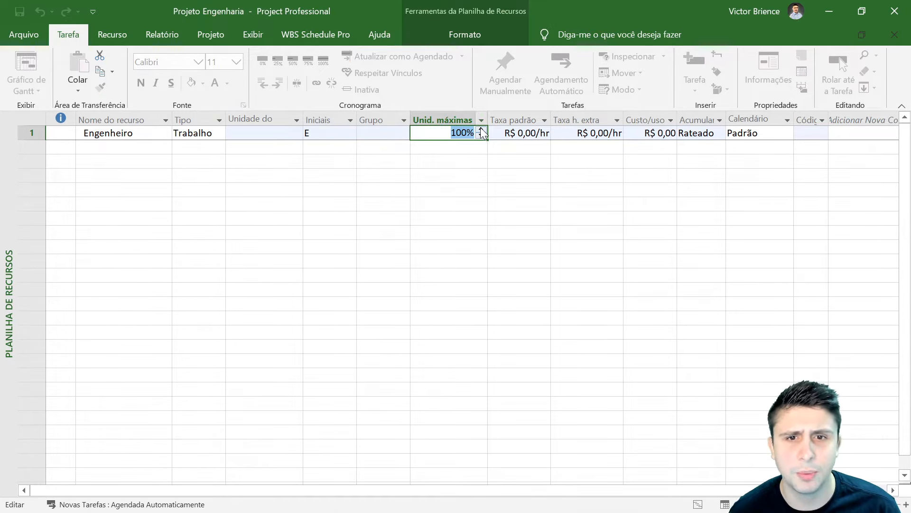
click(482, 131)
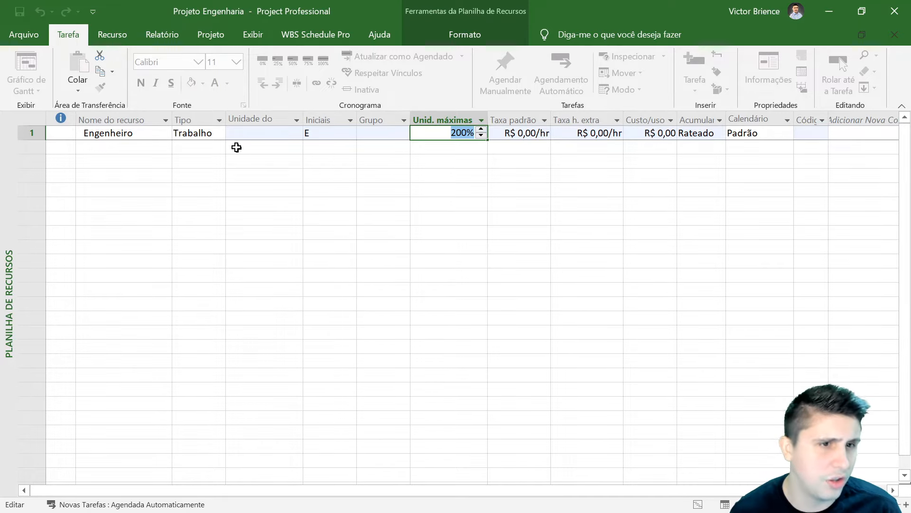
click(481, 136)
click(456, 148)
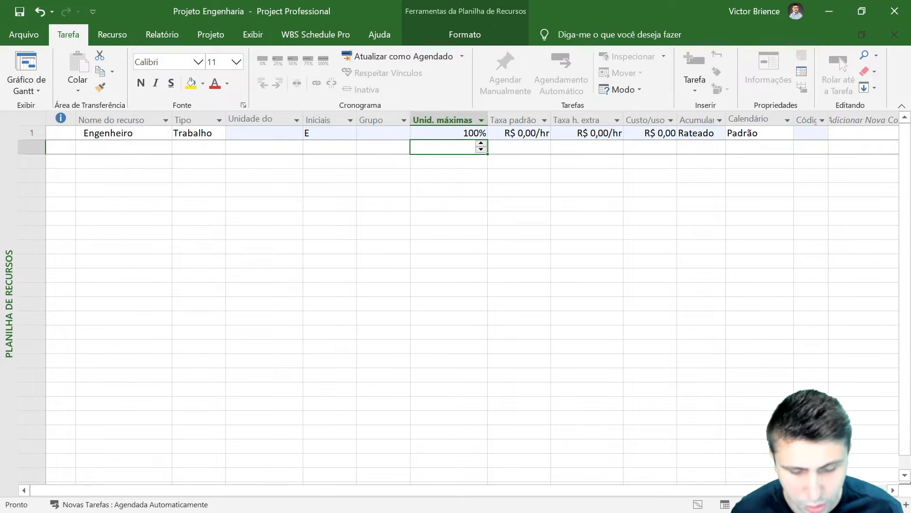
Set Engenheiro's standard rate to R$ 200,00/dia
click(508, 133)
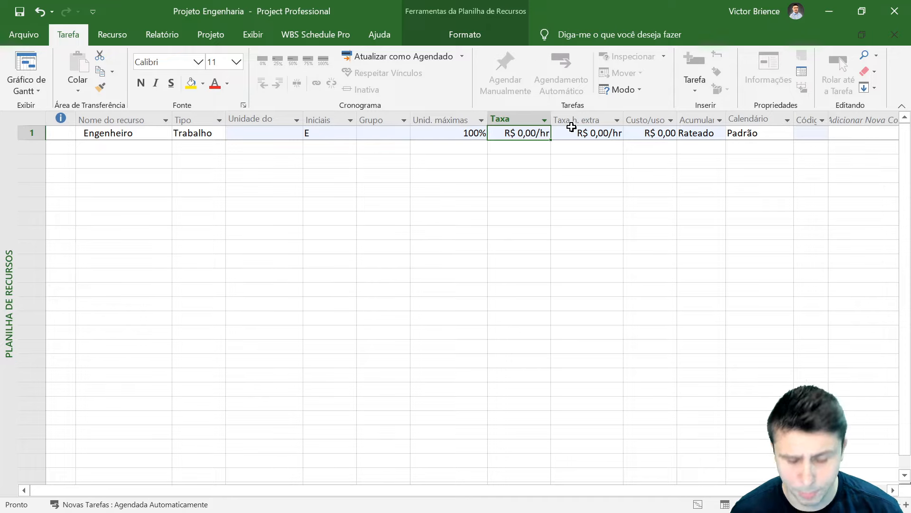
text(200,00/dia)
key(Return)
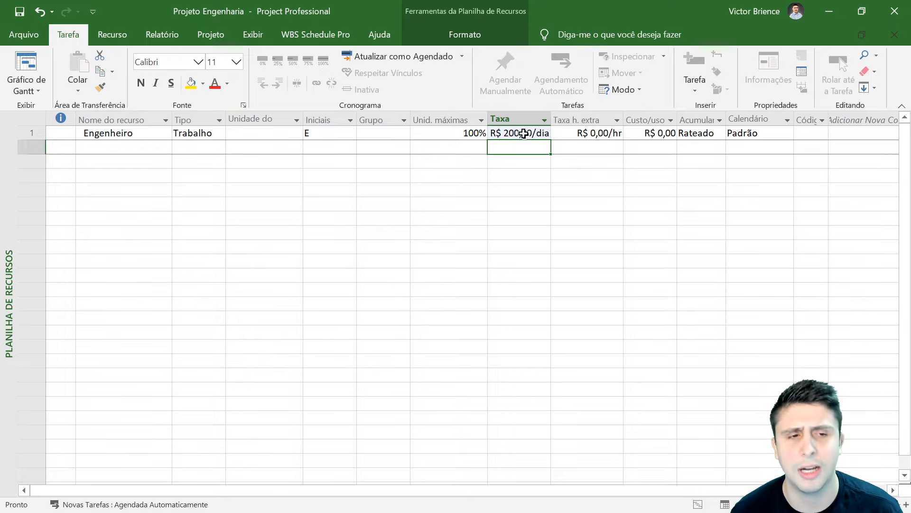
Add the resources Pintor, Ajudante de Pintor and Estagiário below Engenheiro
click(122, 146)
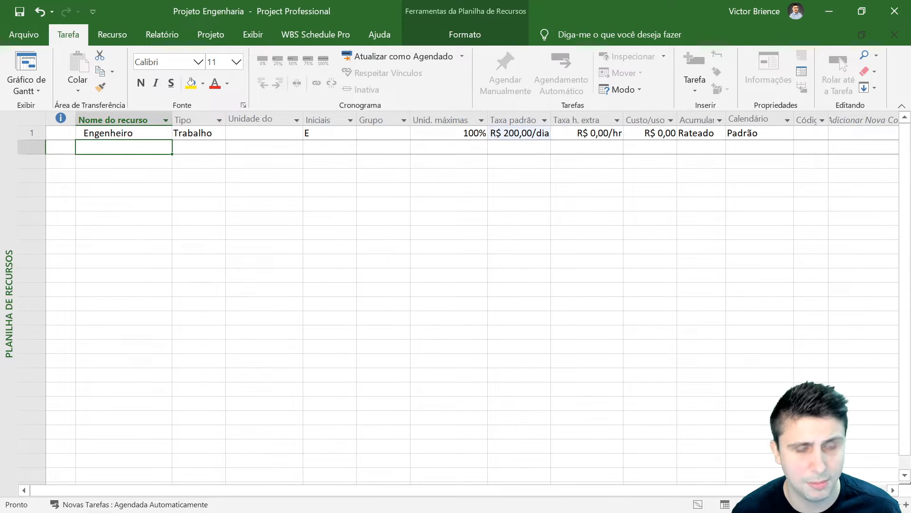
text(Pintor)
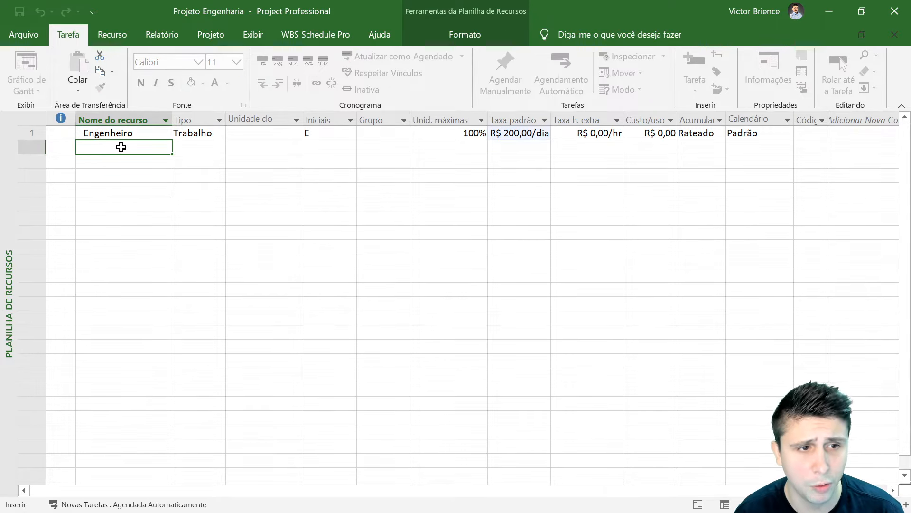
key(Return)
text(A)
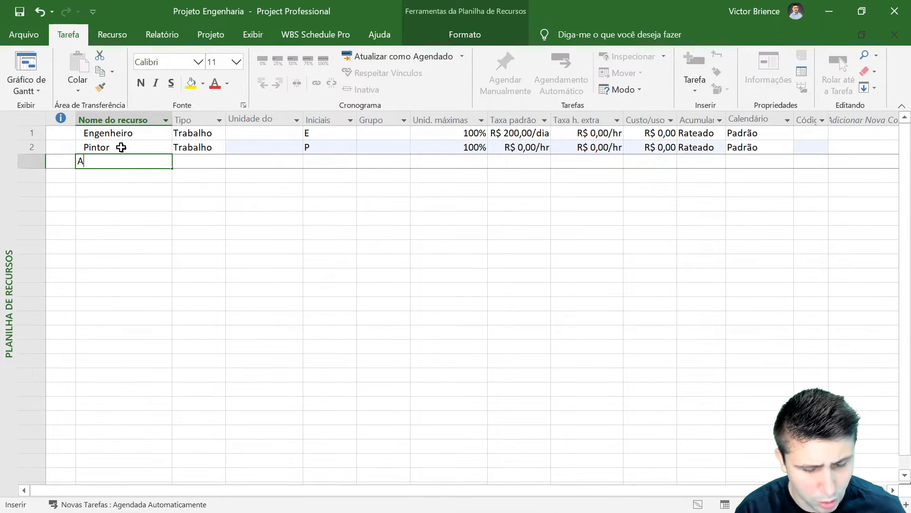
text(judante de Pintor)
key(Return)
text(A)
text(Estagiário)
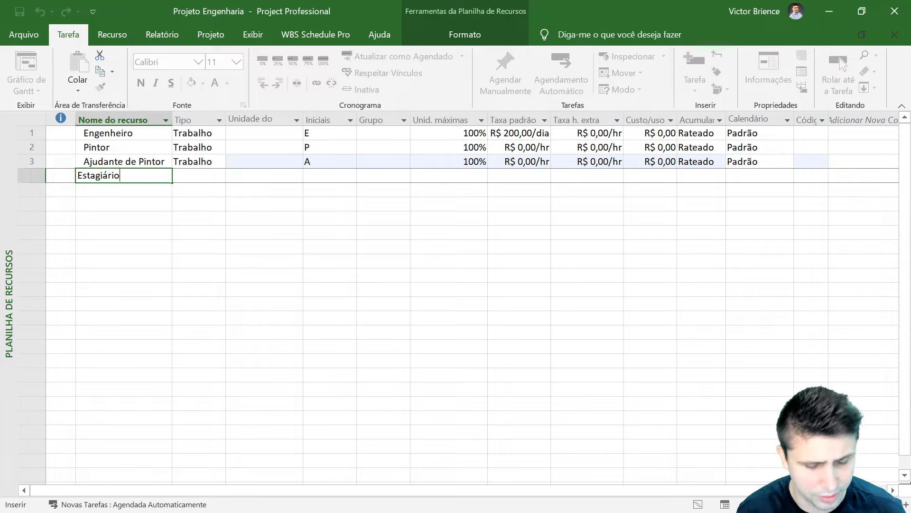
key(Up)
key(Right)
key(Down)
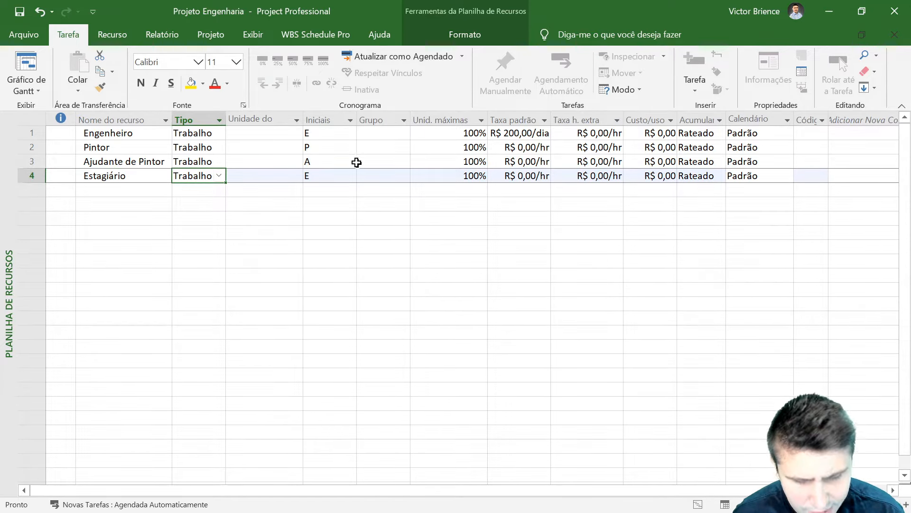
Set Pintor's standard rate to R$ 150,00/dia
drag(442, 135, 441, 177)
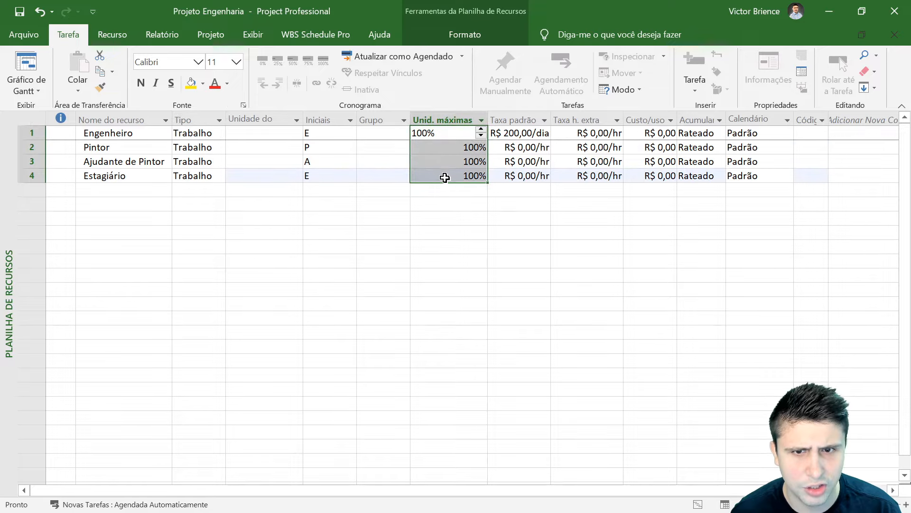
click(413, 215)
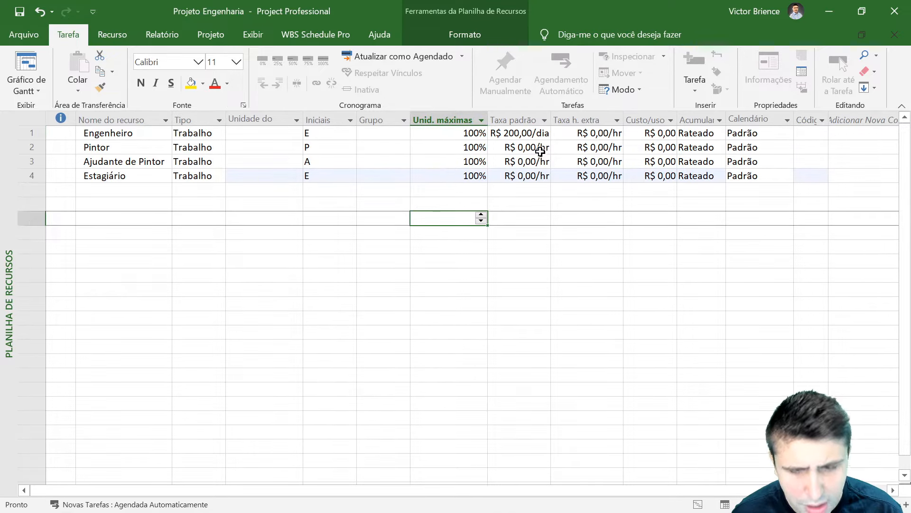
click(496, 148)
text(150/d)
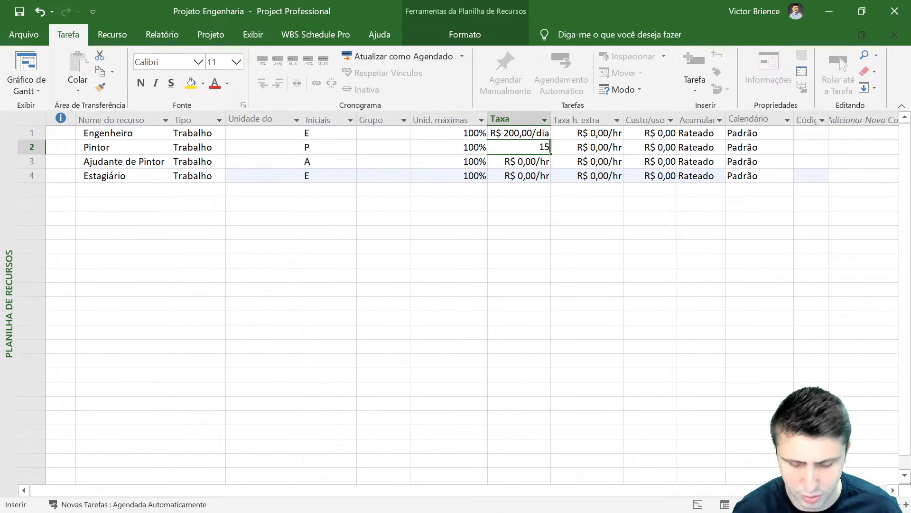
key(Return)
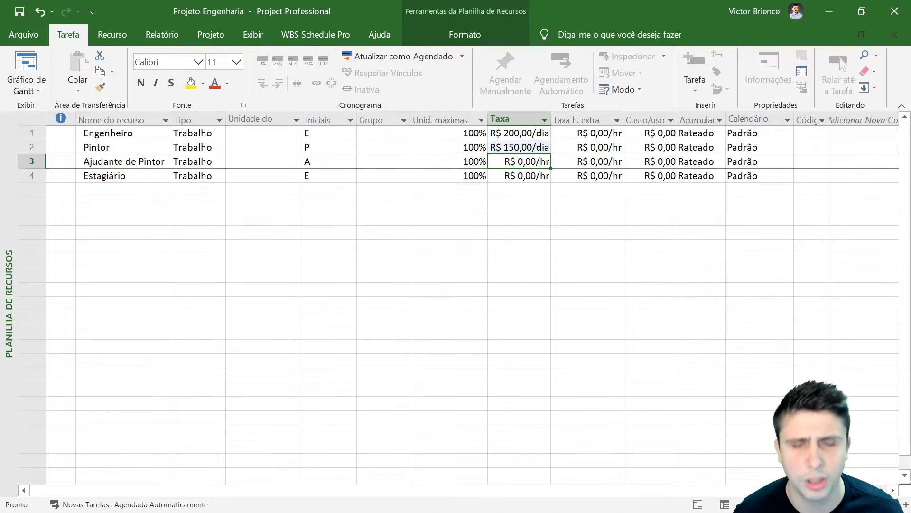
Set the standard rates of Ajudante de Pintor to R$ 100,00/dia and Estagiário to R$ 40,00/dia
text(100/d)
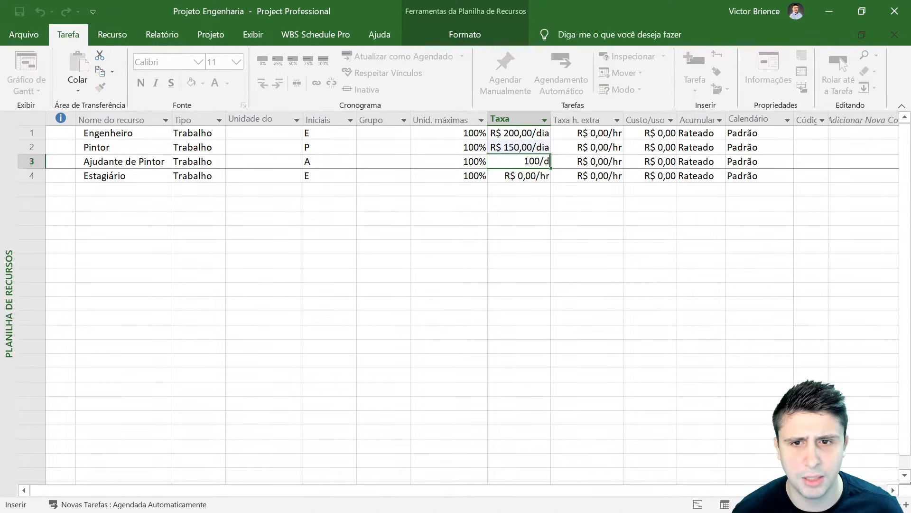
key(Return)
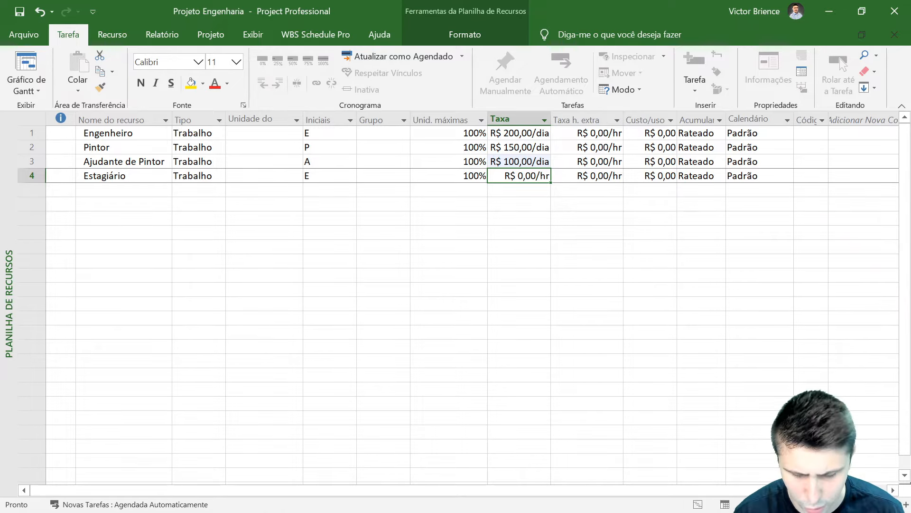
text(40/d)
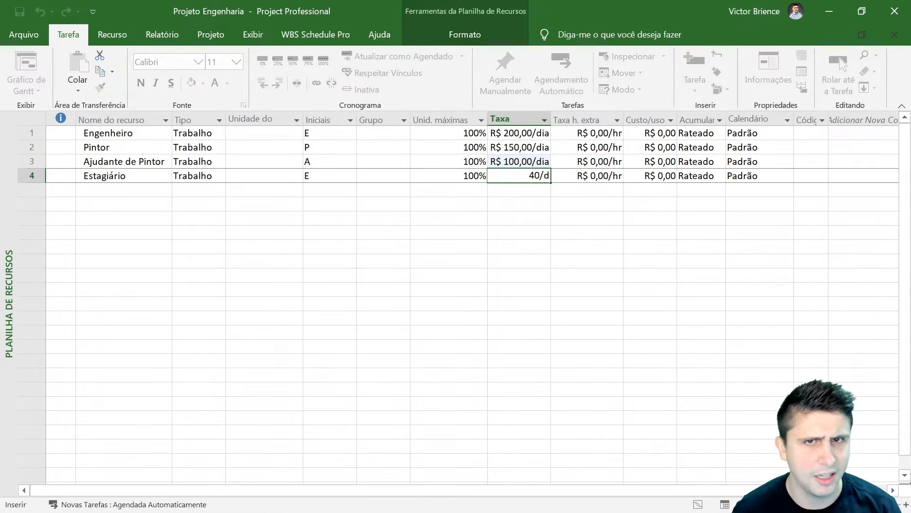
key(Return)
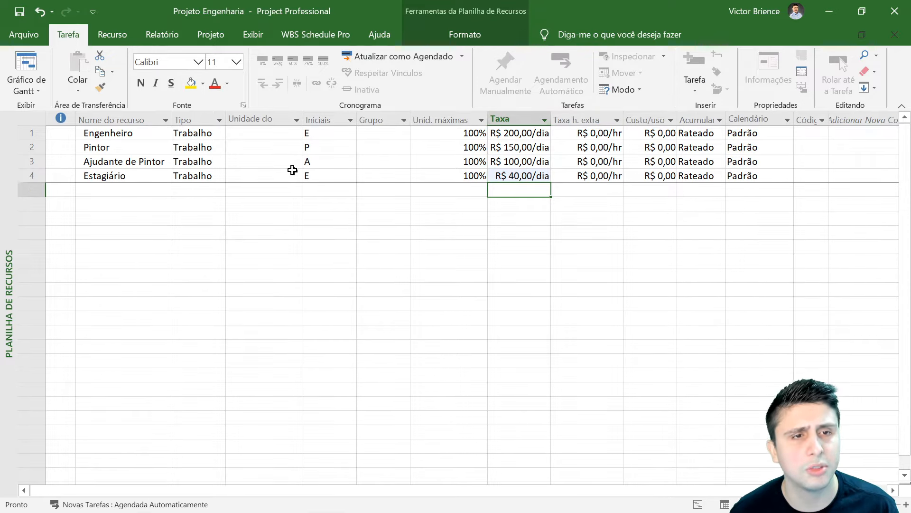
Add the resources Tinta, Massa corrida and Rolo de pintura below Estagiário
drag(128, 136, 181, 175)
click(142, 194)
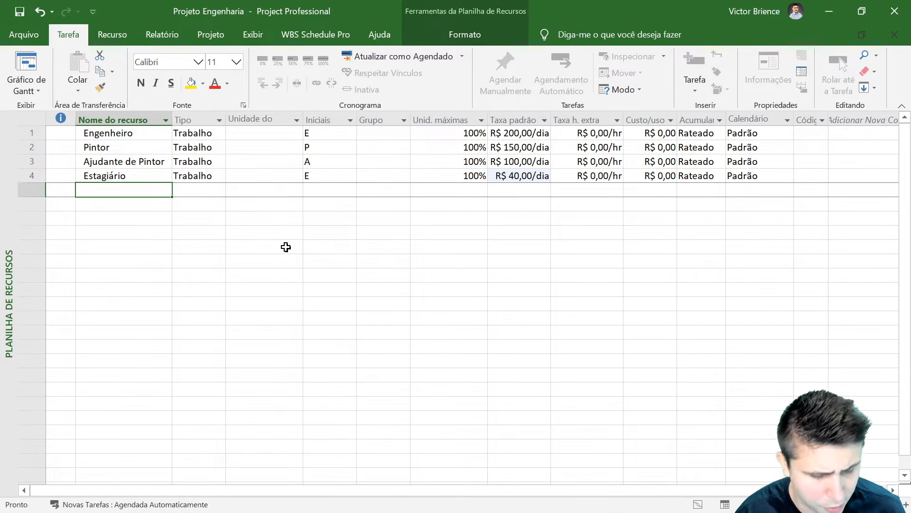
text(Tinta)
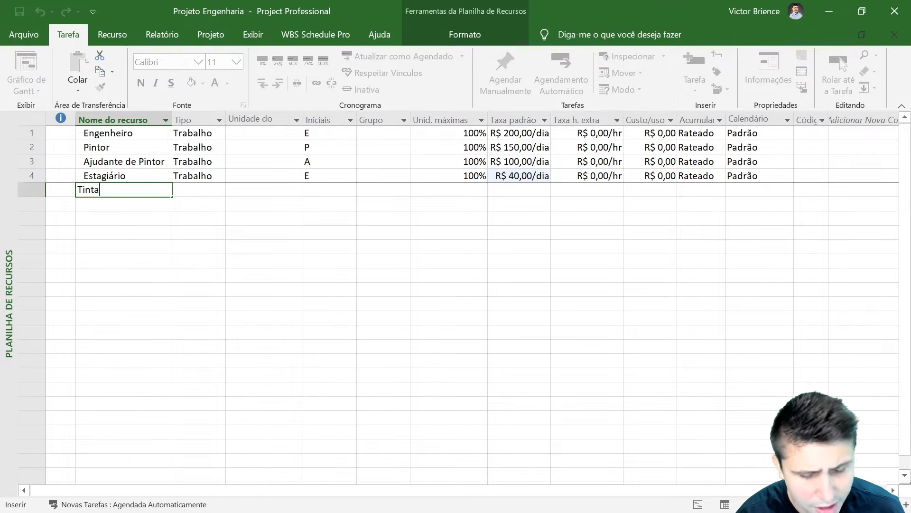
key(Return)
text(Massa corrida)
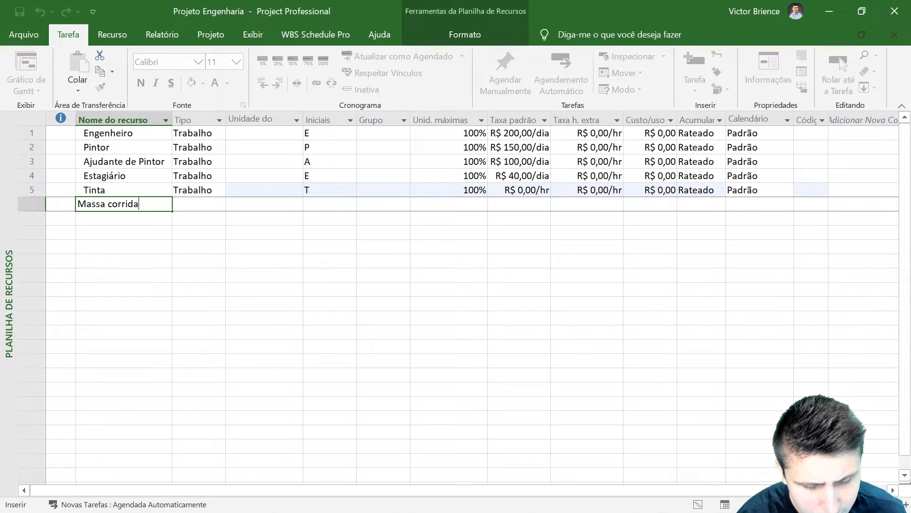
key(Return)
text(Rolo de pintura)
key(Return)
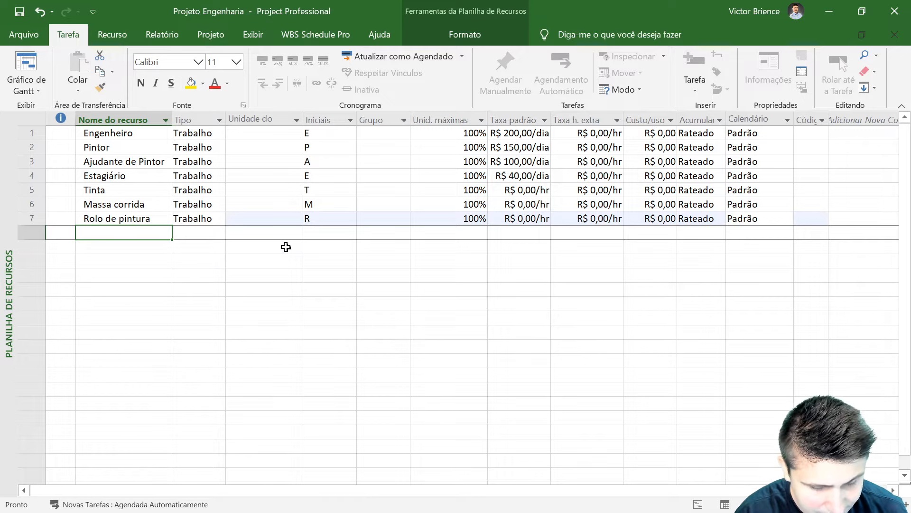
Add the resources Pincel, Bandeja de pintura and Espátula below Rolo de pintura
text(Pincel)
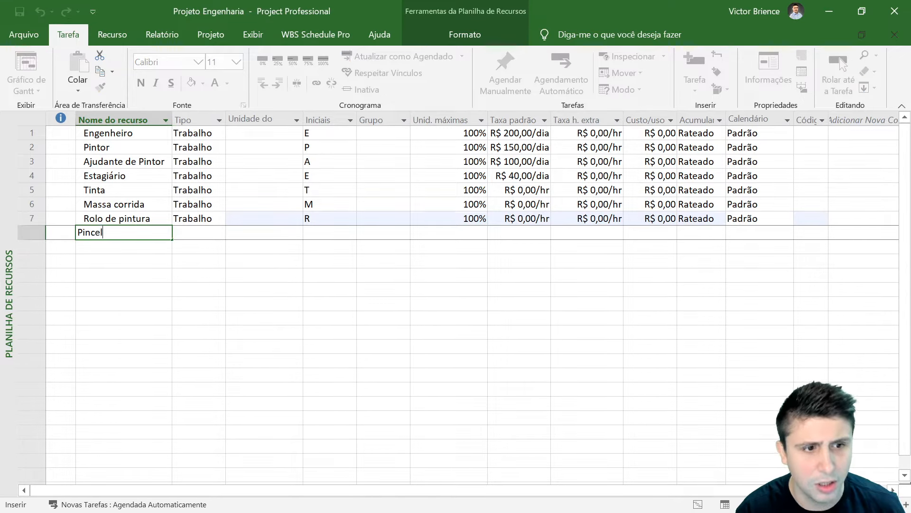
key(Return)
text(Bandeja de pintura)
key(Return)
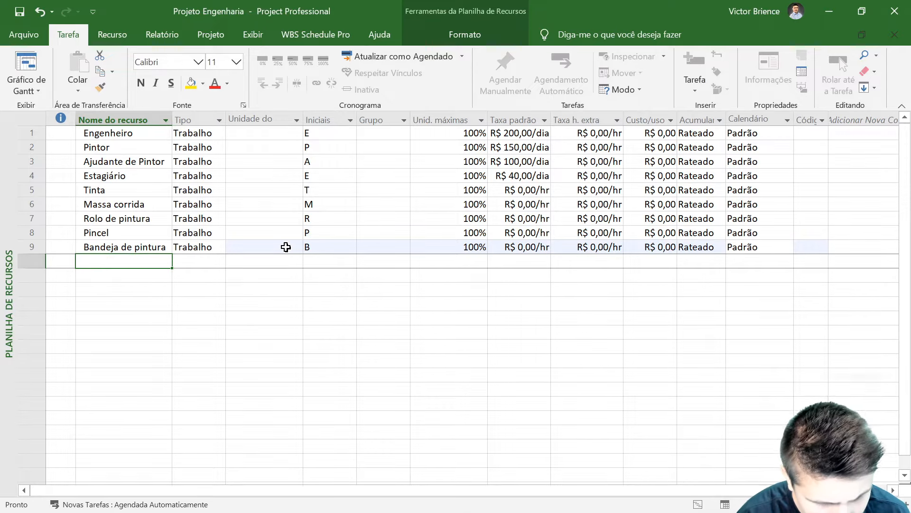
text(Es)
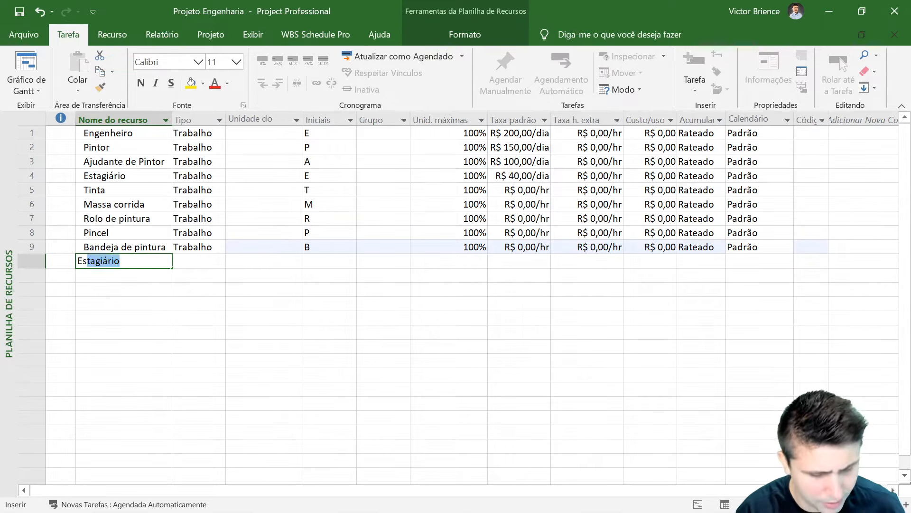
text(pátula)
key(Return)
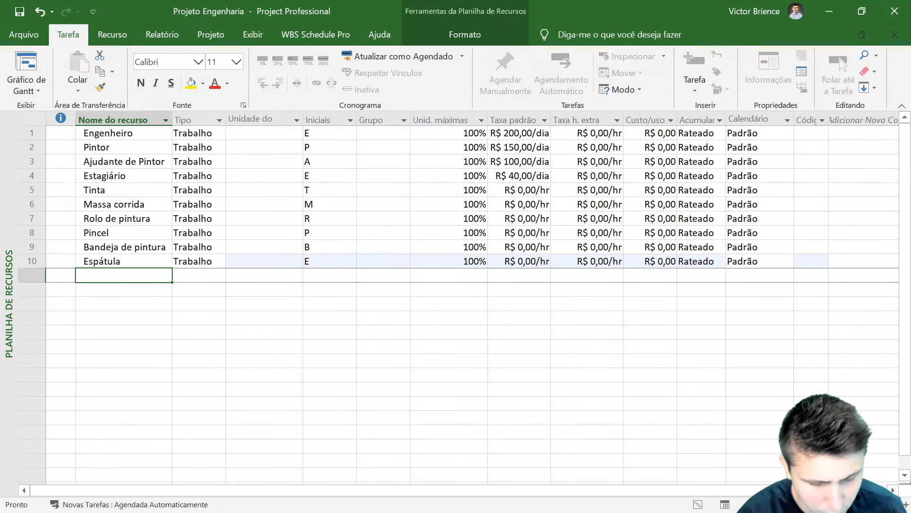
Add the resources Lona preta, Uniforme and Desempenadeira below Espátula
text(Lona)
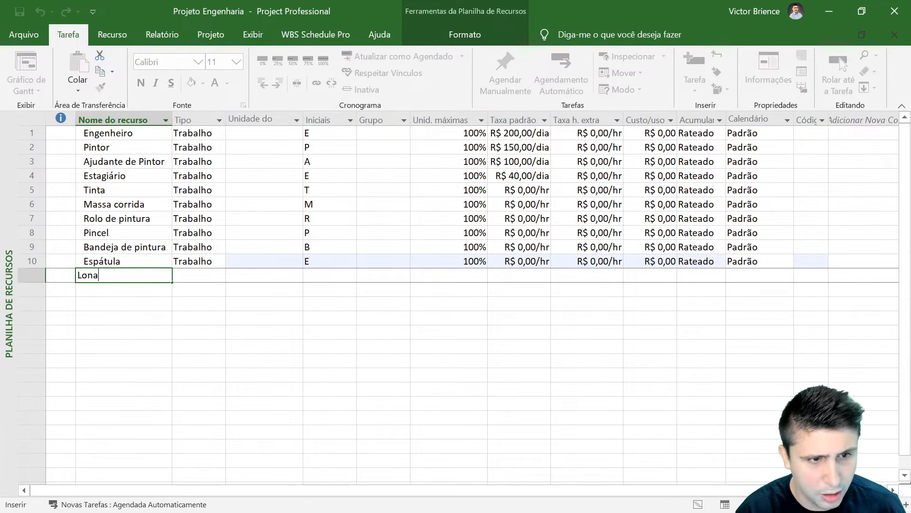
text( preta)
key(Return)
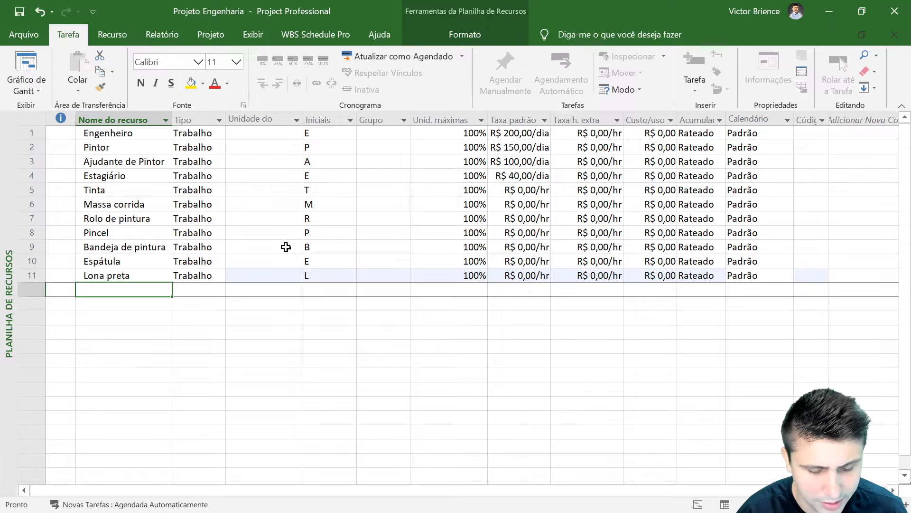
text(Unifo)
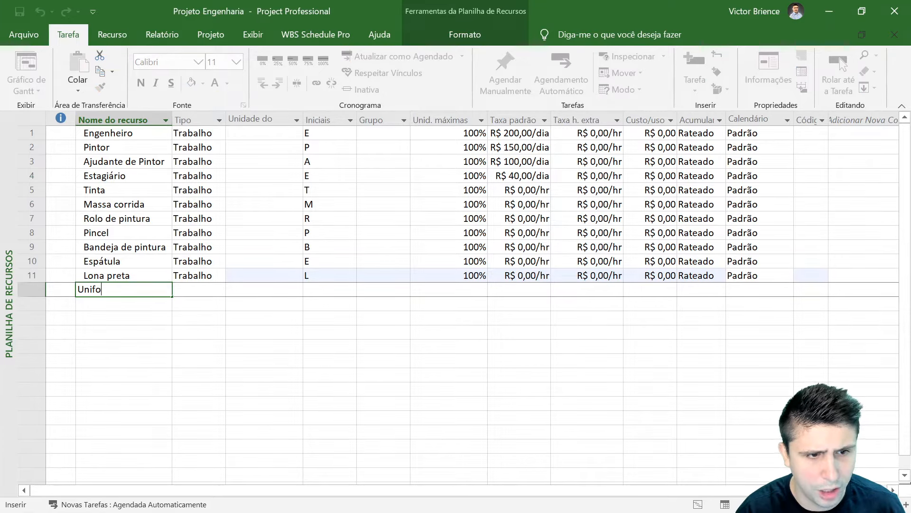
text(rme)
key(Return)
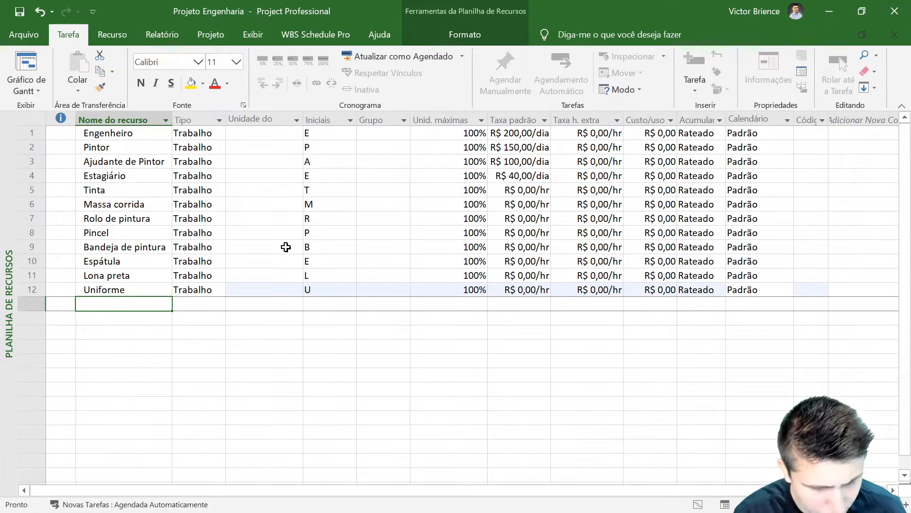
text(Des)
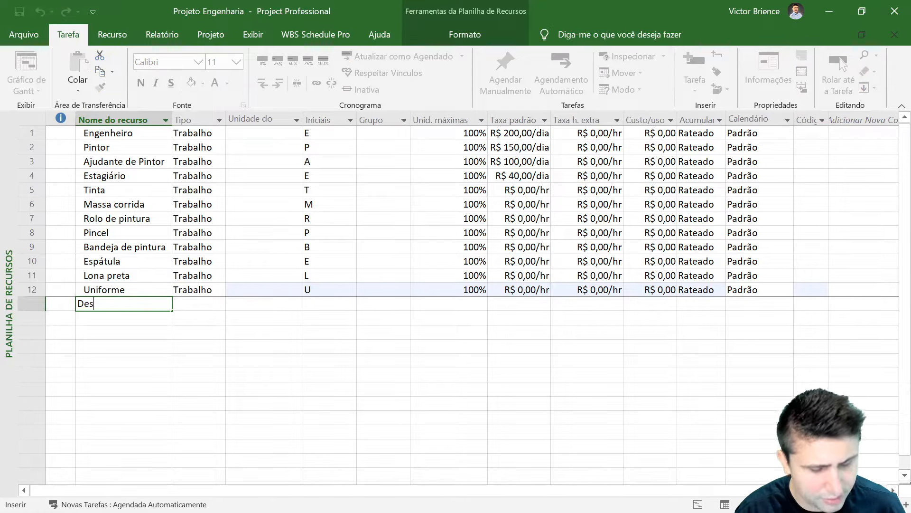
text(empenadeira)
key(Return)
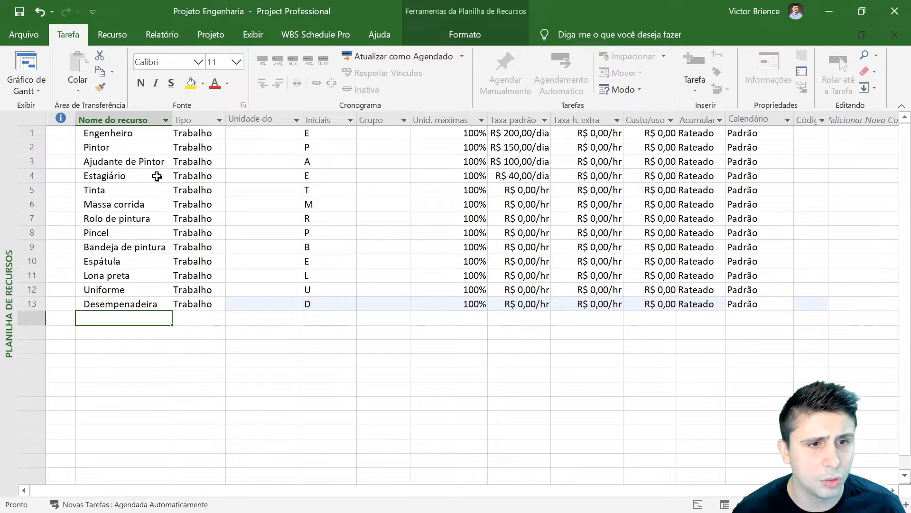
Change the resource type of Tinta and Massa corrida to Material
click(184, 189)
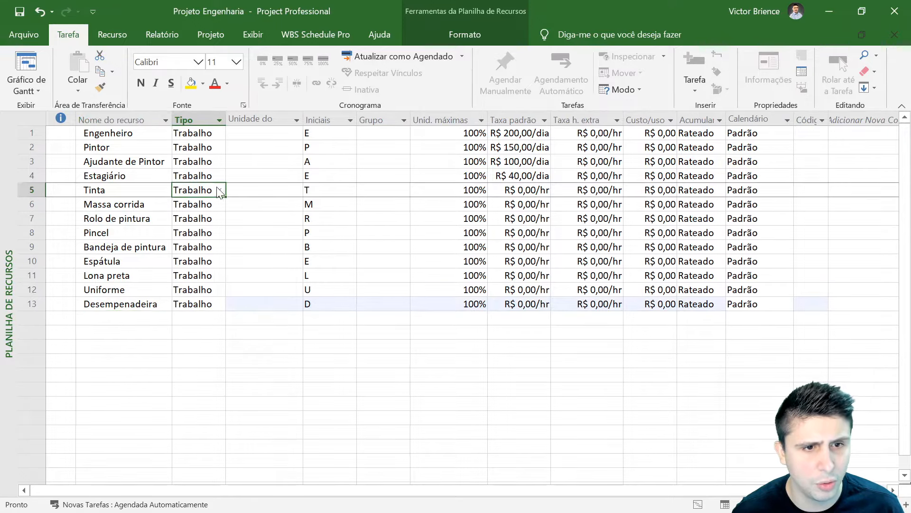
click(218, 190)
click(188, 214)
click(194, 205)
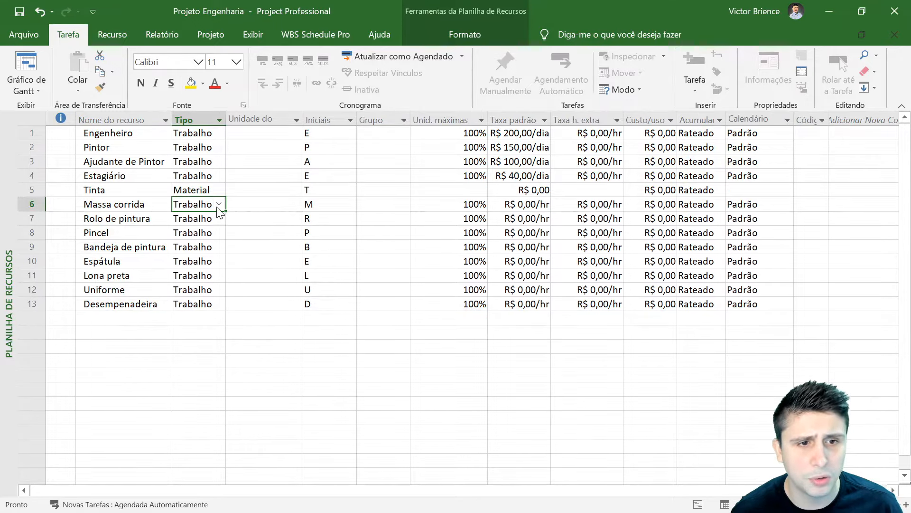
click(219, 204)
click(189, 227)
Change the resource type of Rolo de pintura to Material
drag(190, 219, 192, 306)
click(219, 218)
click(188, 240)
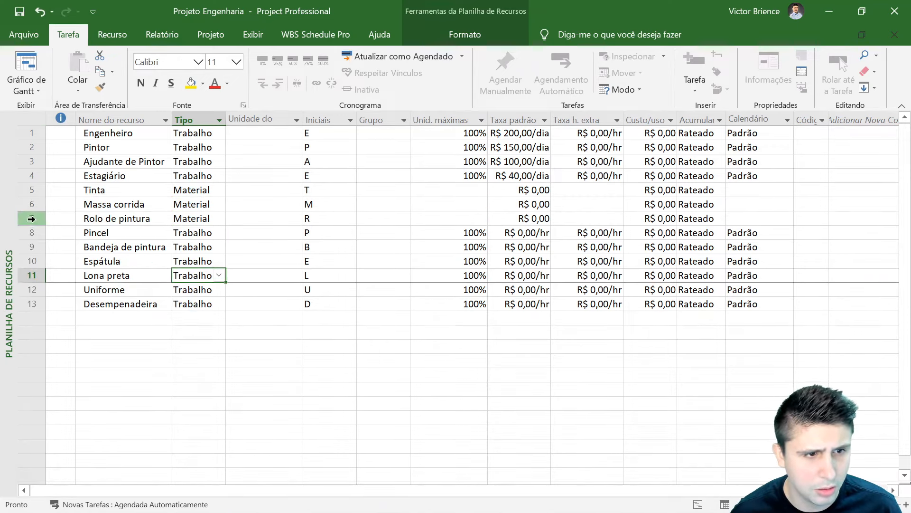
Try to apply the Material type to all rows from Rolo de pintura through Desempenadeira at once
drag(32, 218, 32, 303)
click(211, 219)
click(218, 219)
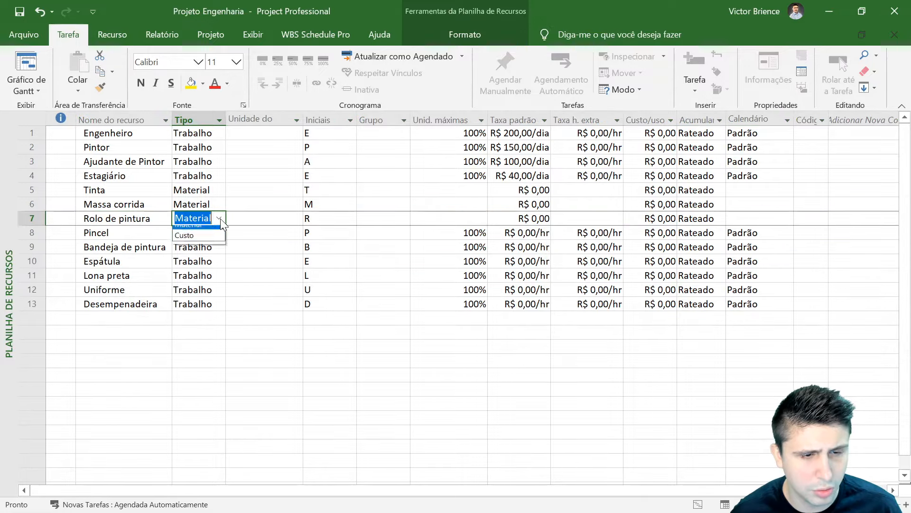
click(198, 245)
Change the resource type of Pincel and Bandeja de pintura to Material
click(188, 232)
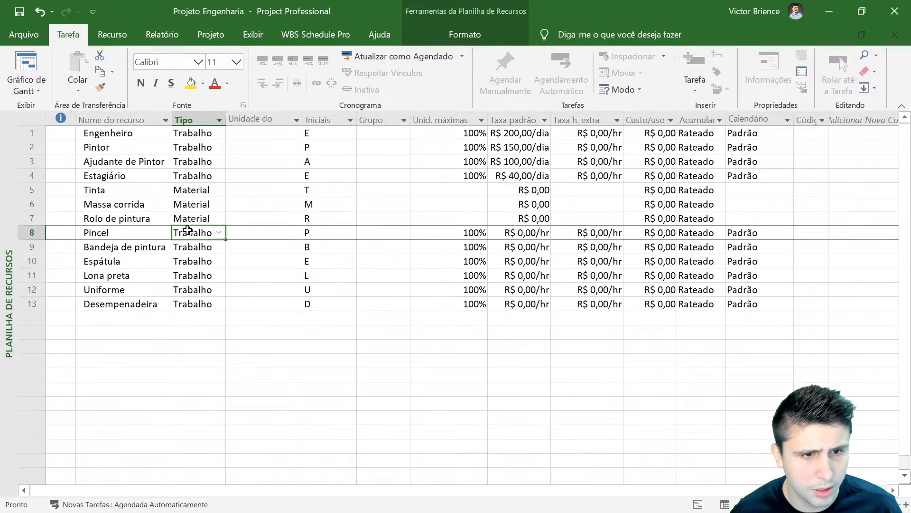
click(218, 232)
click(193, 256)
click(189, 250)
click(218, 247)
click(190, 270)
Change the resource type of Espátula and Lona preta to Material
click(188, 260)
click(219, 260)
click(188, 285)
click(188, 276)
click(218, 275)
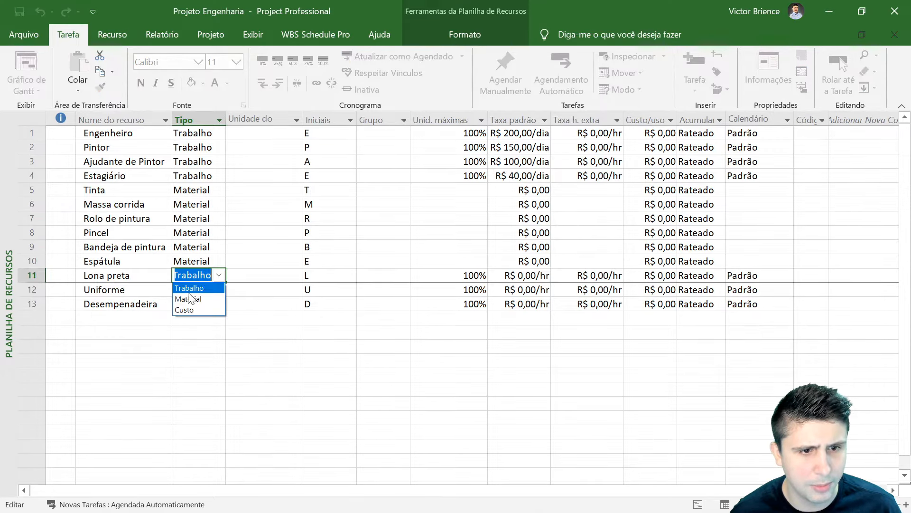
click(189, 298)
Change the resource type of Uniforme and Desempenadeira to Material
click(188, 289)
click(219, 289)
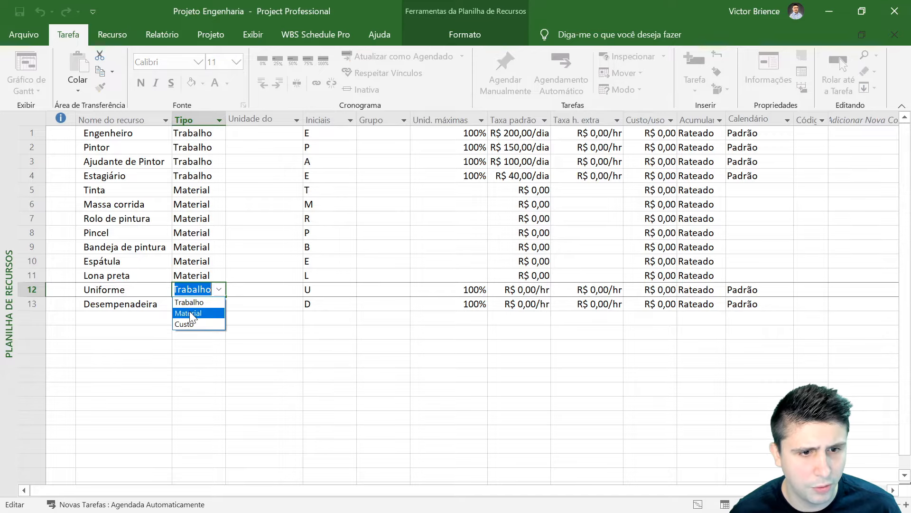
click(189, 313)
click(188, 304)
click(219, 303)
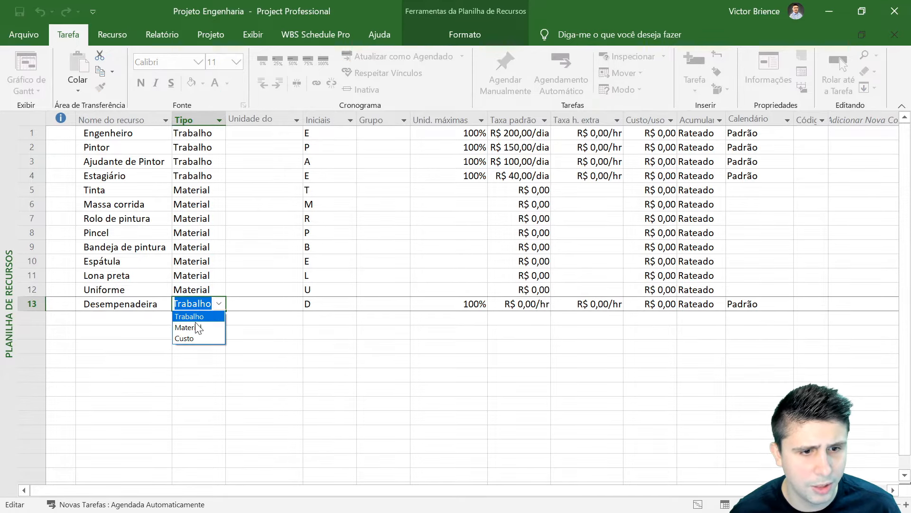
click(198, 328)
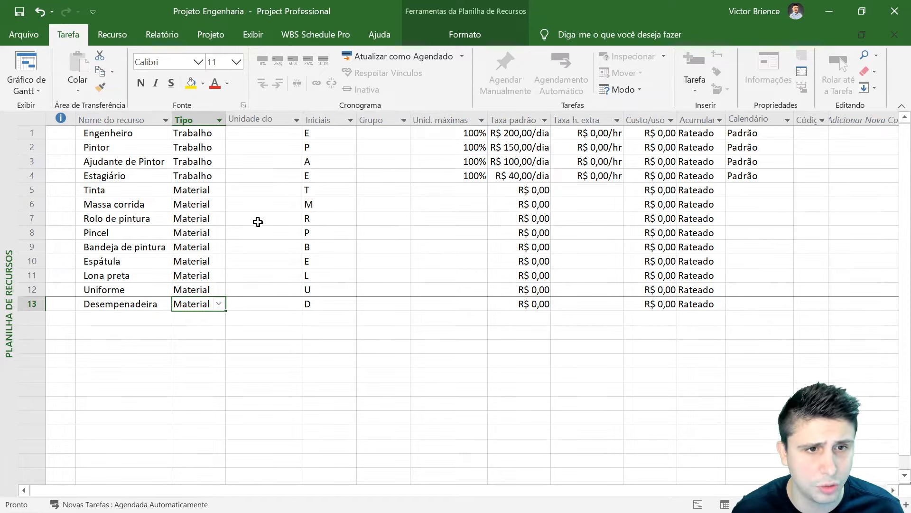
Set the material unit of Tinta and Massa corrida to 18L
click(256, 191)
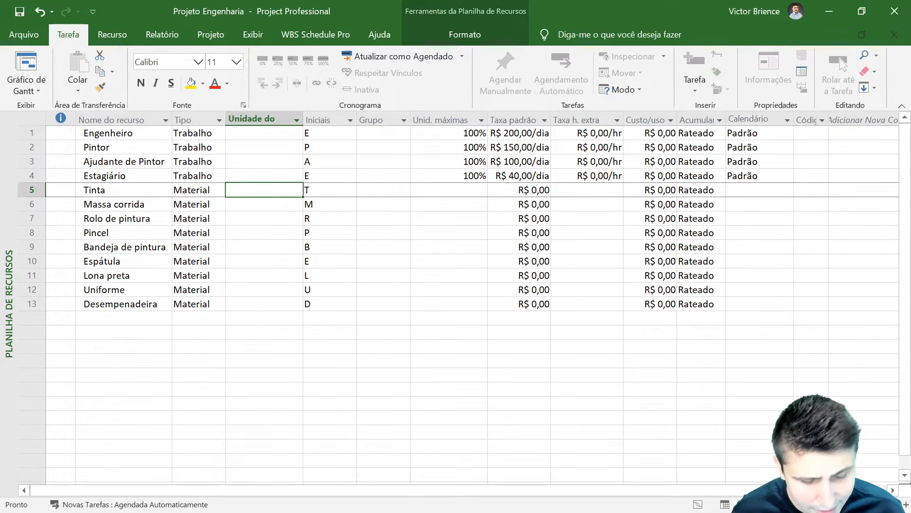
text(18L)
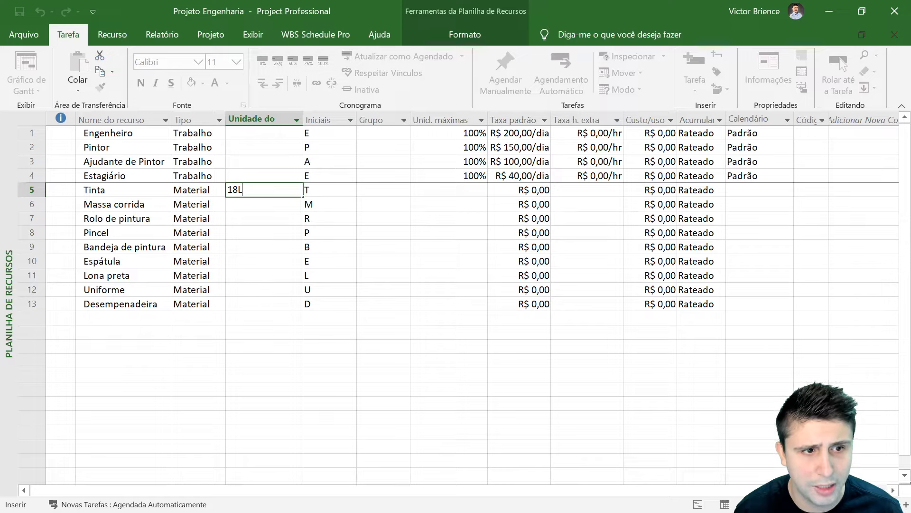
key(Return)
text(18)
key(Return)
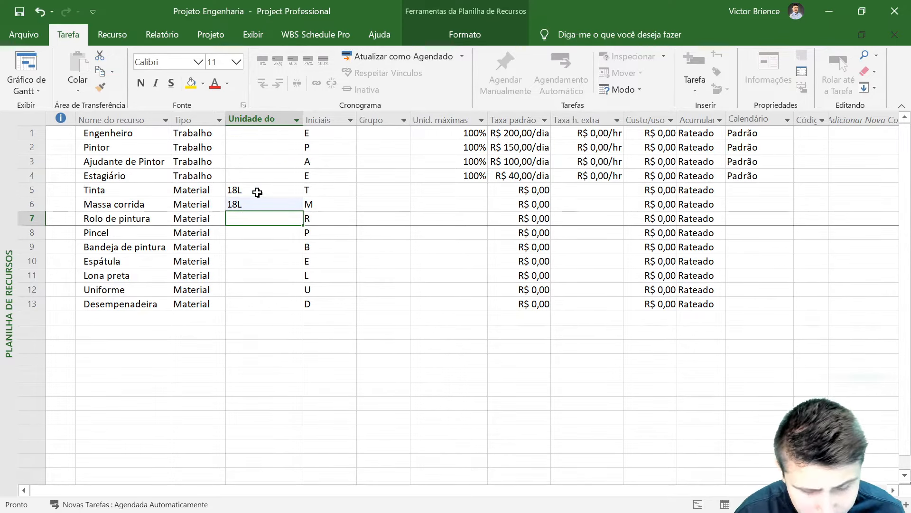
Set the material unit of Rolo de pintura, Pincel, Bandeja de pintura and Espátula to unid
text(unid)
key(Return)
text(u)
key(Return)
text(unid)
key(Return)
text(unid)
key(Return)
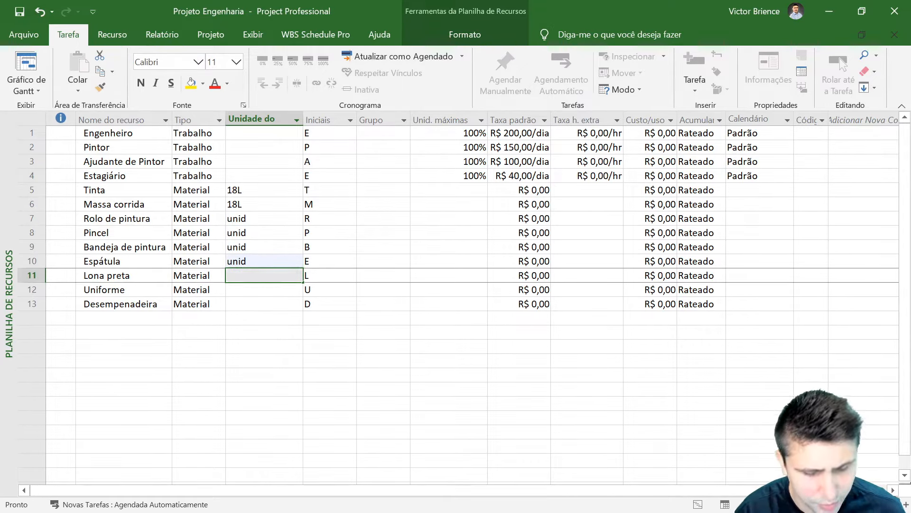
Set the material unit of Lona preta to metro and of Uniforme and Desempenadeira to unid
text(metro)
key(Return)
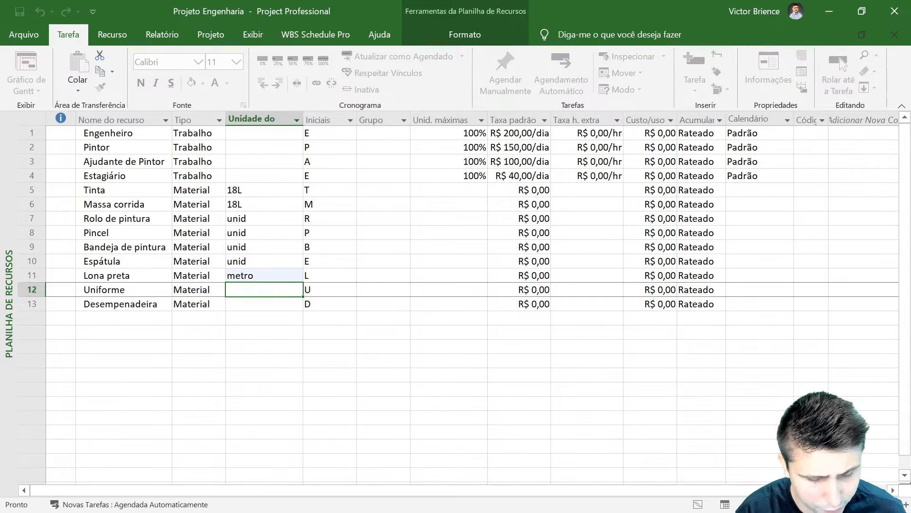
text(unid)
key(Return)
text(unid)
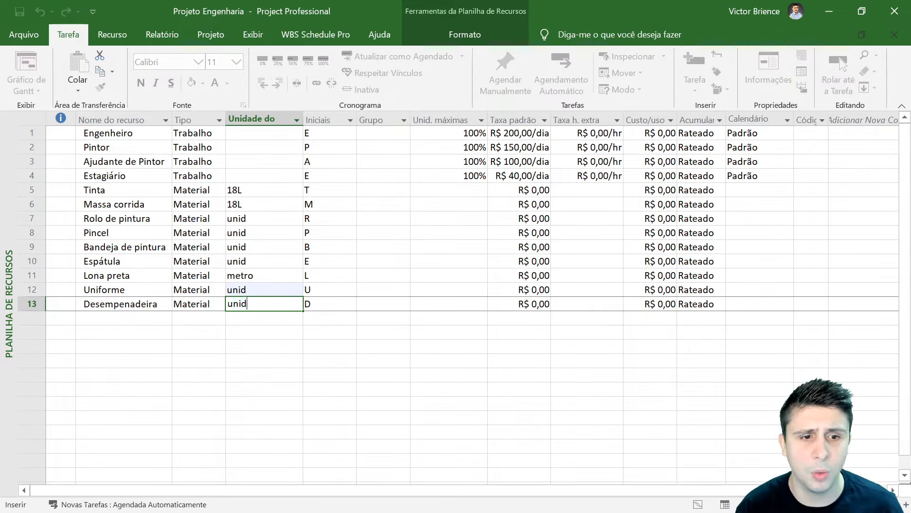
key(Return)
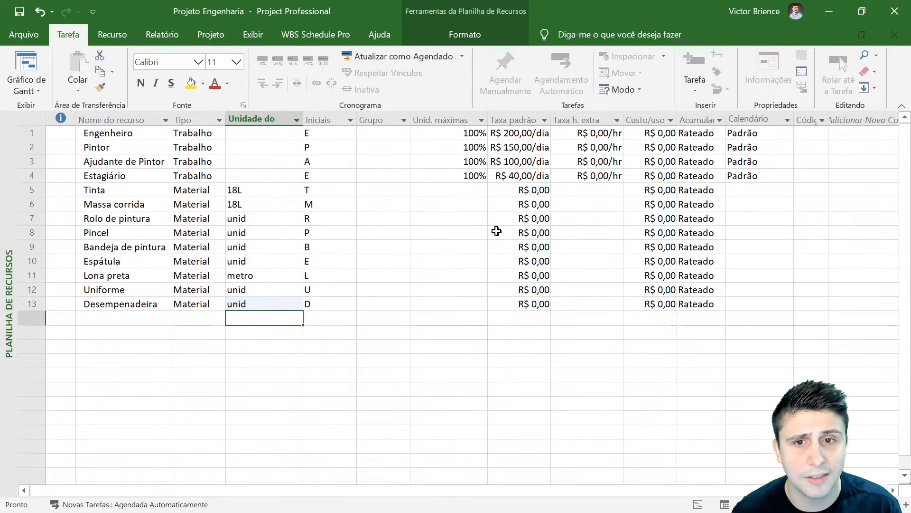
Set the standard rate of Tinta to R$ 200,00 and of Massa corrida to R$ 75,00
click(512, 192)
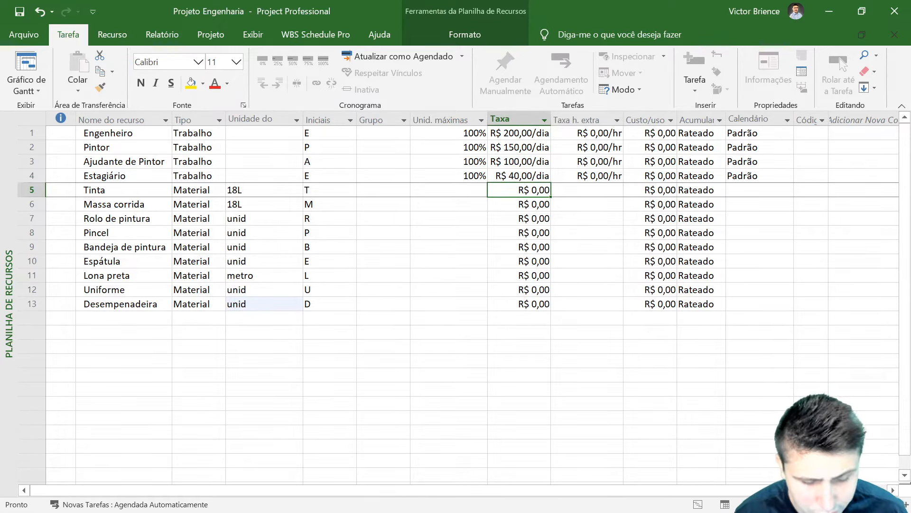
text(200)
key(Return)
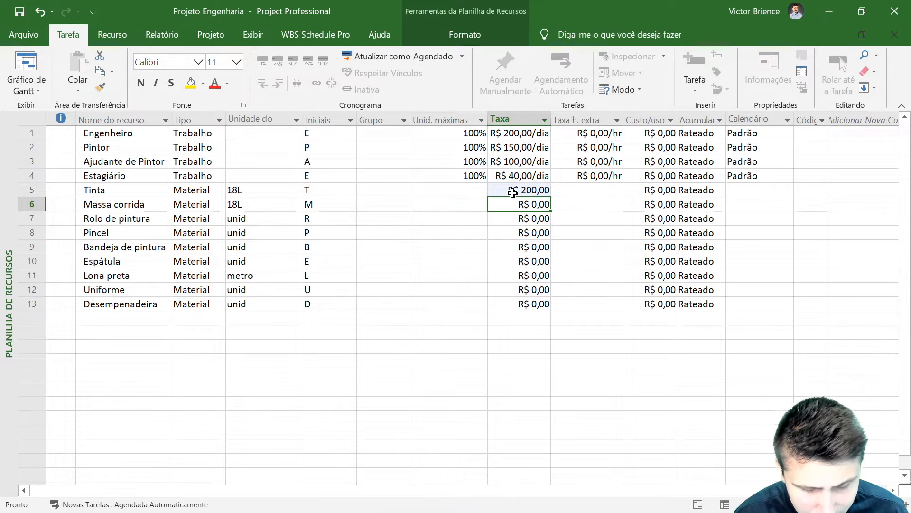
text(75)
key(Return)
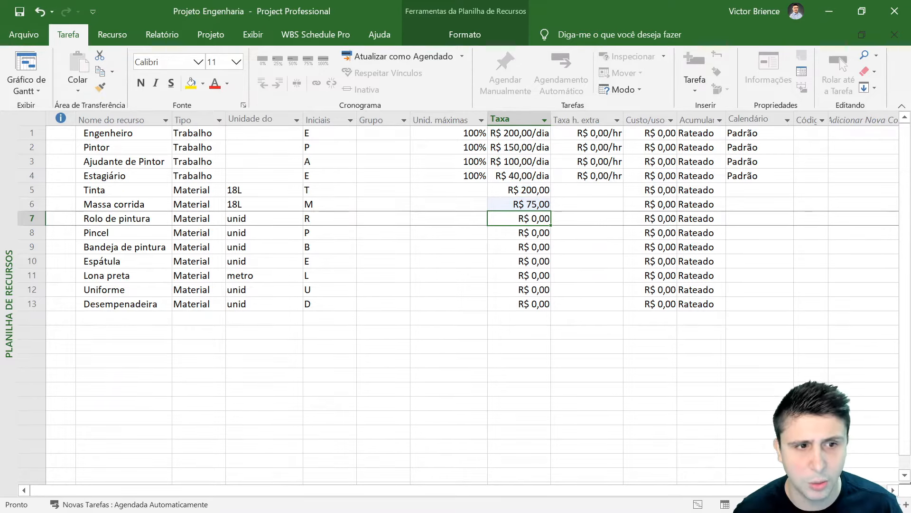
Set the standard rates of Rolo de pintura to 25, Pincel to 5, Bandeja de pintura to 12 and Espátula to 3
text(25)
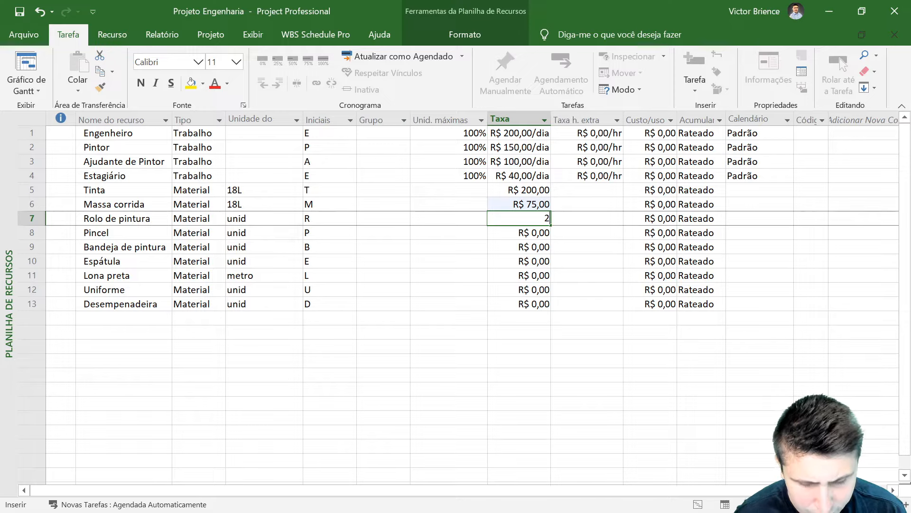
key(Return)
text(5)
key(Return)
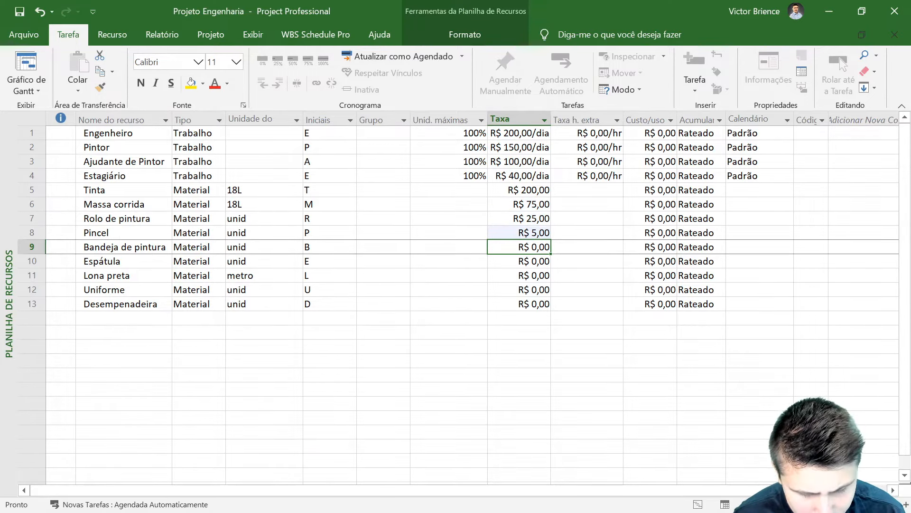
text(12)
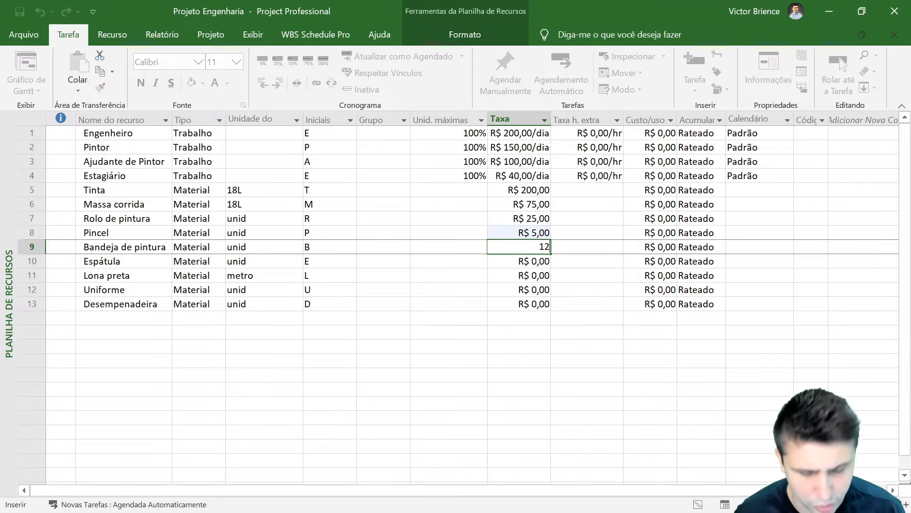
key(Return)
text(3)
key(Return)
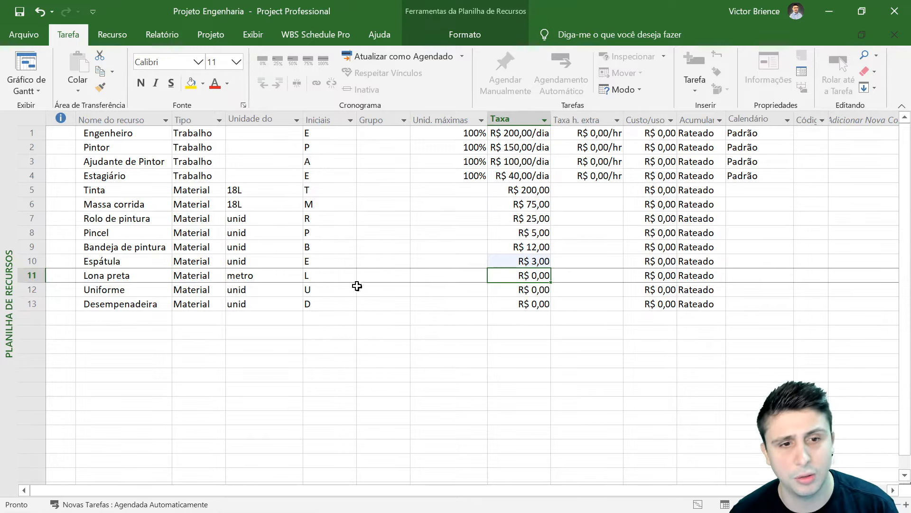
Set the standard rates of Lona preta to 5, Uniforme to 50 and Desempenadeira to 20
click(249, 275)
click(500, 272)
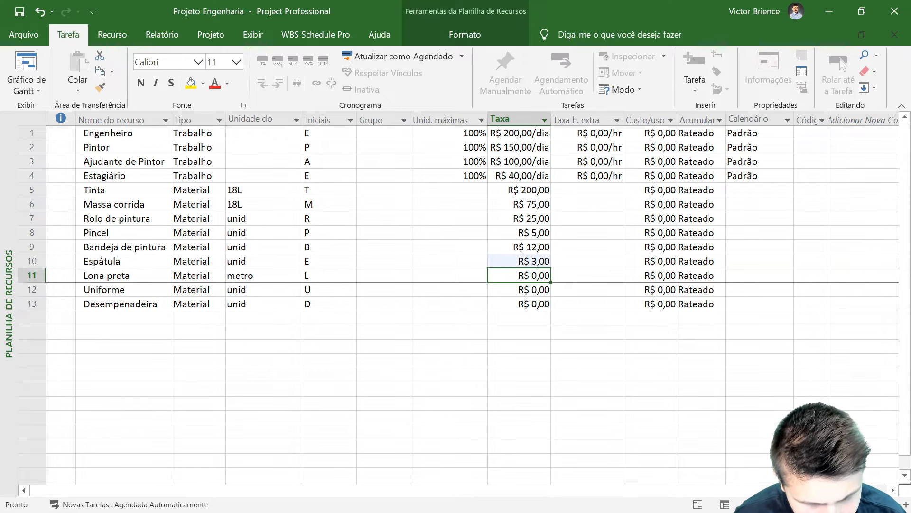
text(5)
key(Return)
text(50)
key(Return)
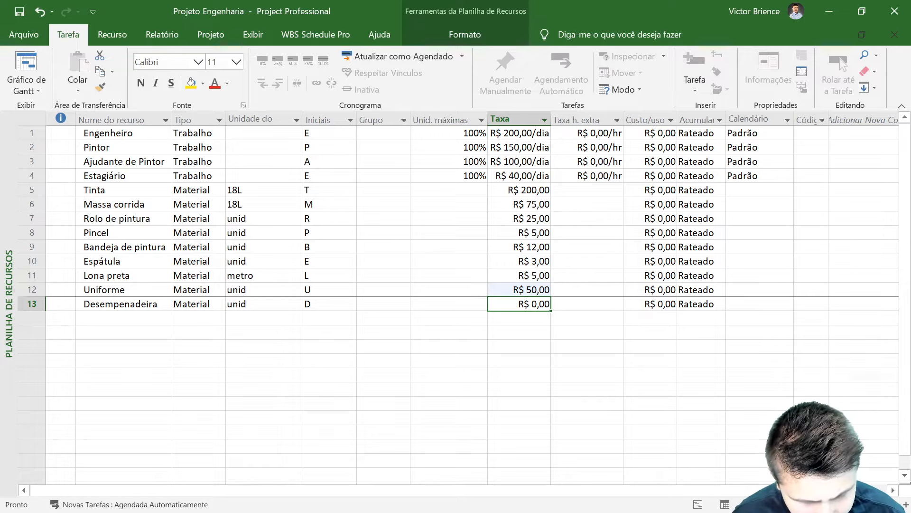
text(20)
key(Return)
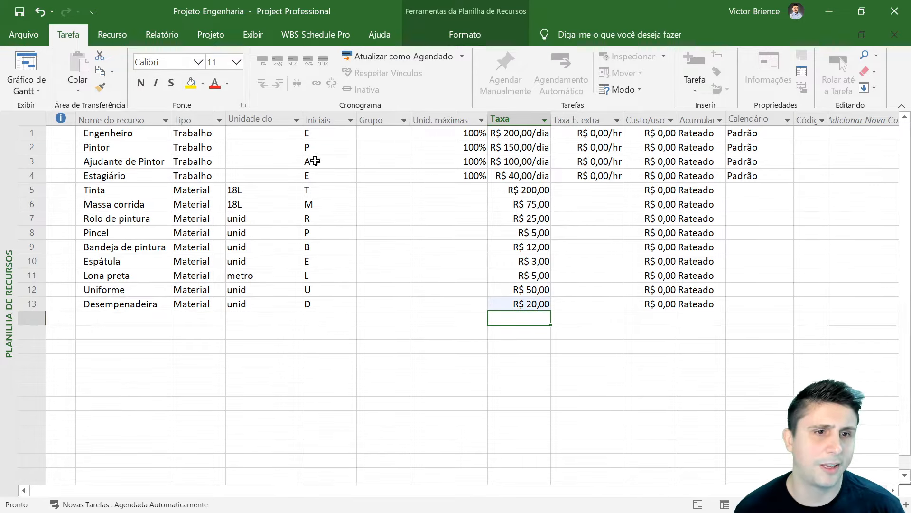
Add two new resources named Frete entulho and Andaime below Desempenadeira
click(136, 317)
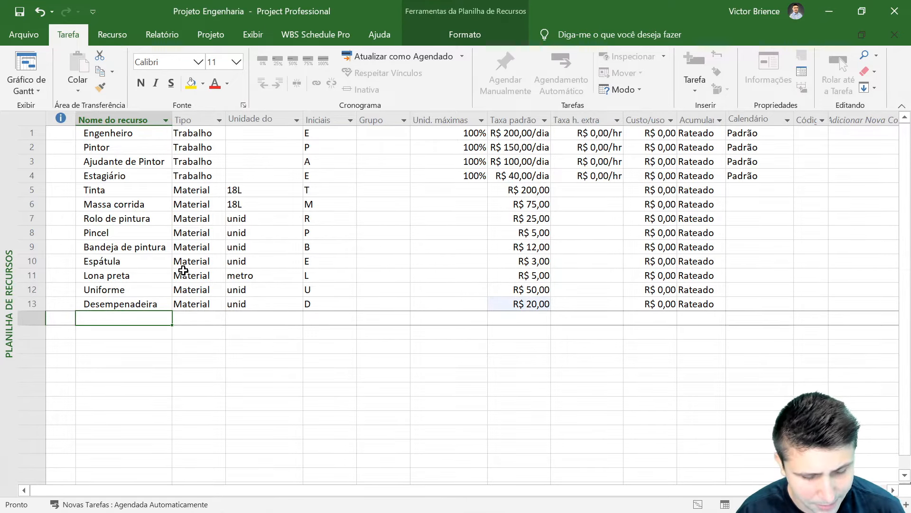
text(Frete entulho)
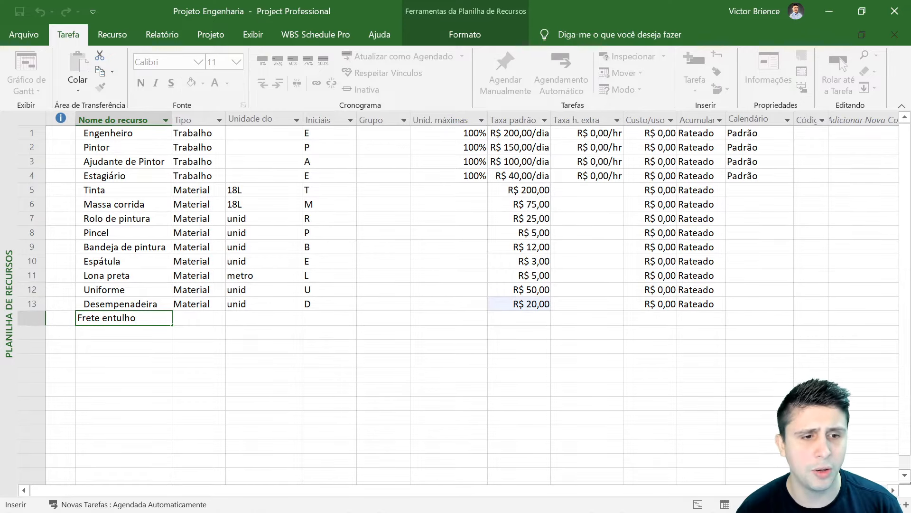
key(Return)
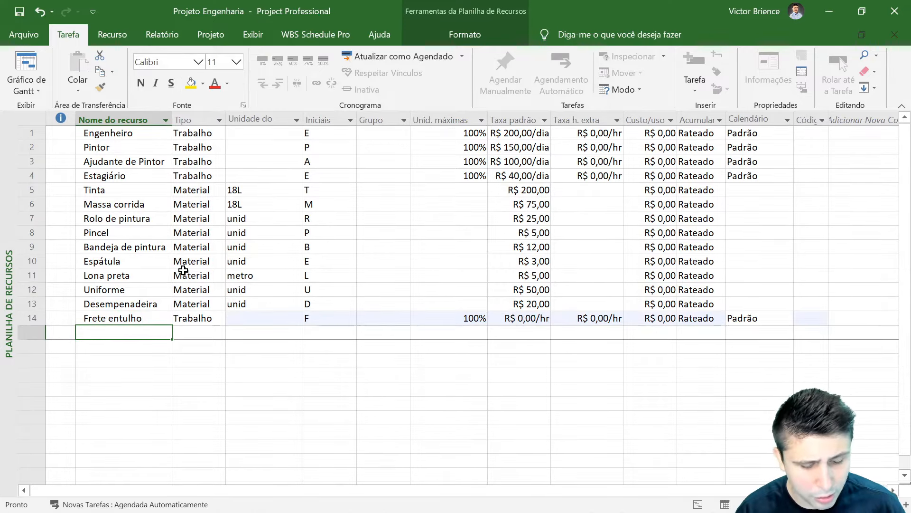
text(Andaime)
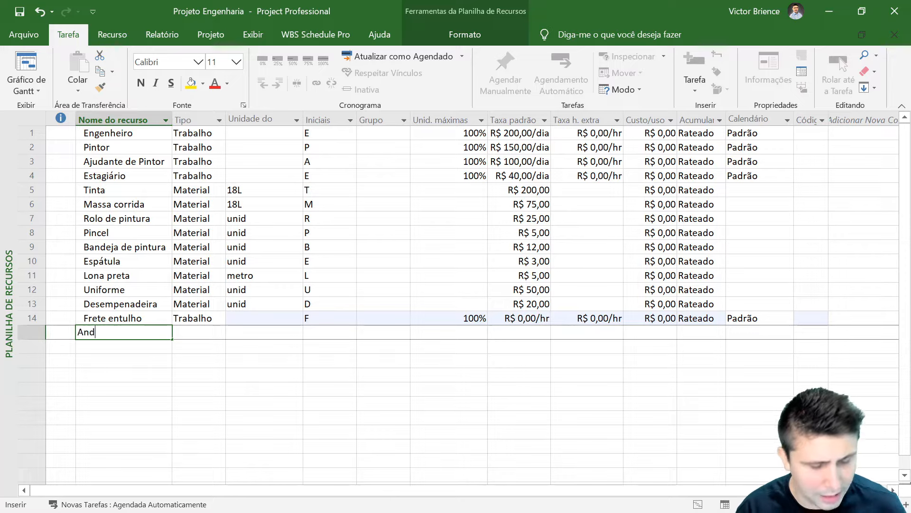
click(199, 389)
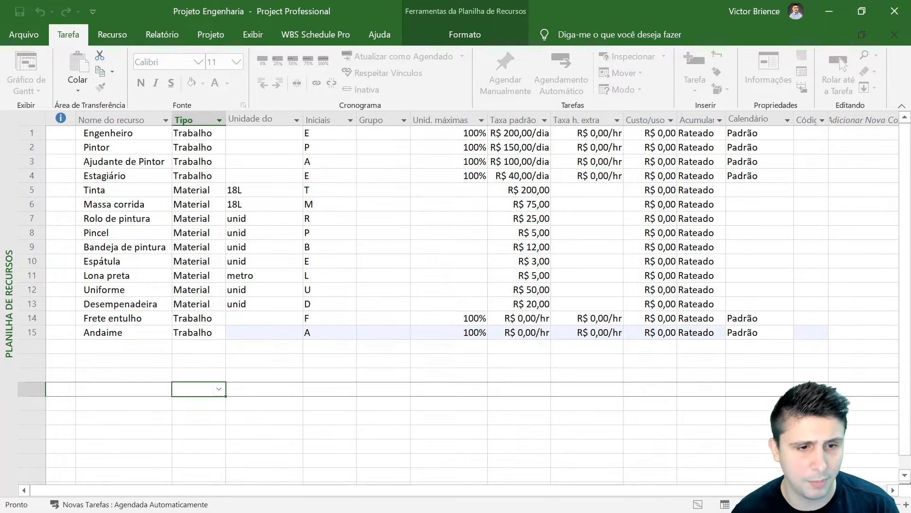
Change the resource type of Frete entulho and Andaime to Custo
click(187, 318)
click(221, 317)
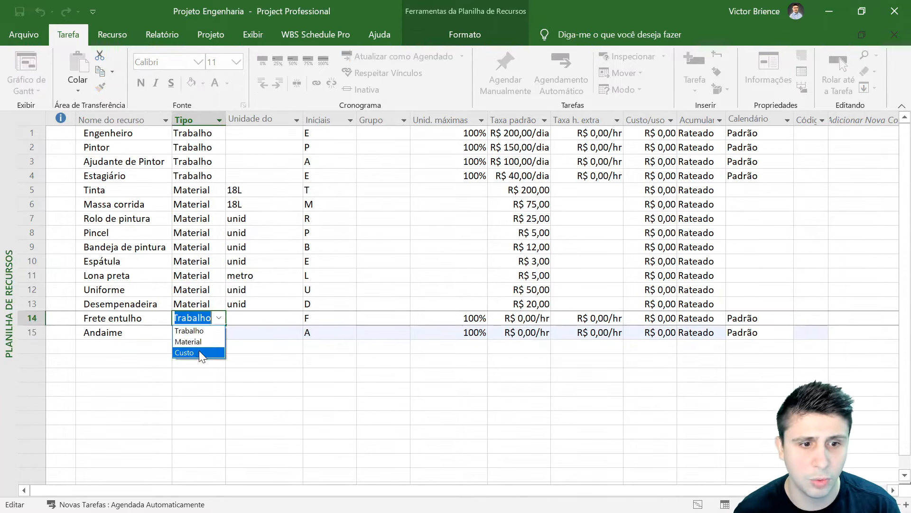
click(193, 351)
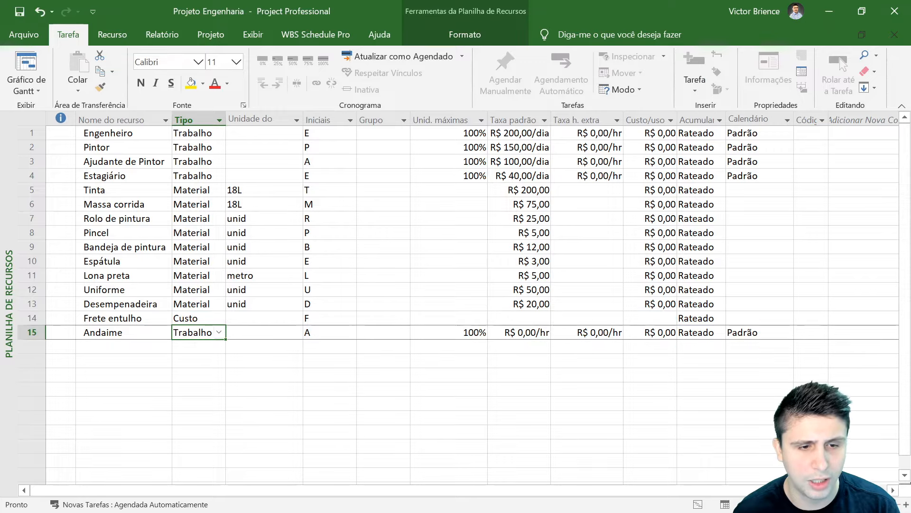
click(219, 332)
click(194, 367)
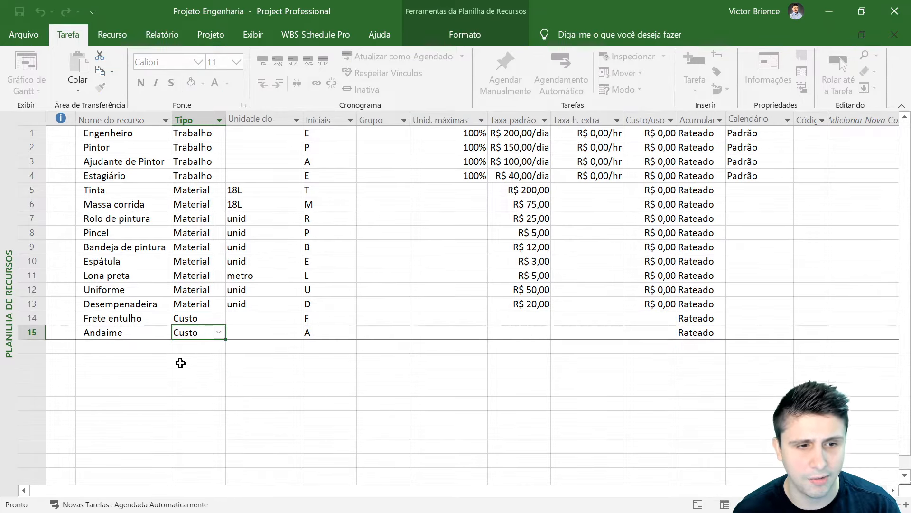
click(138, 316)
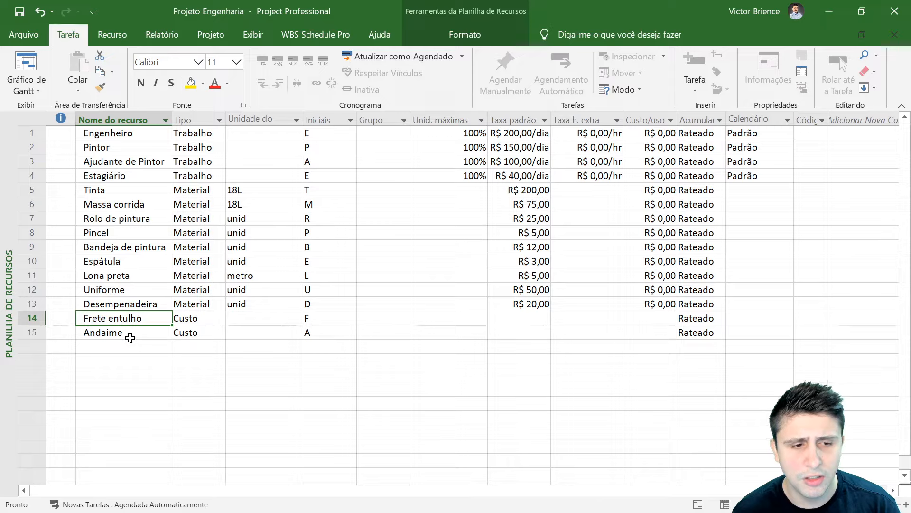
click(168, 338)
click(274, 356)
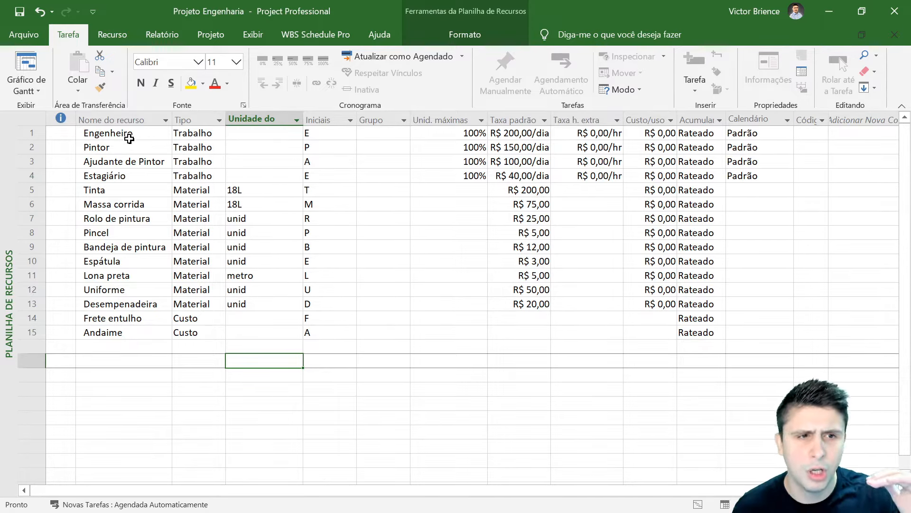
drag(129, 135, 143, 330)
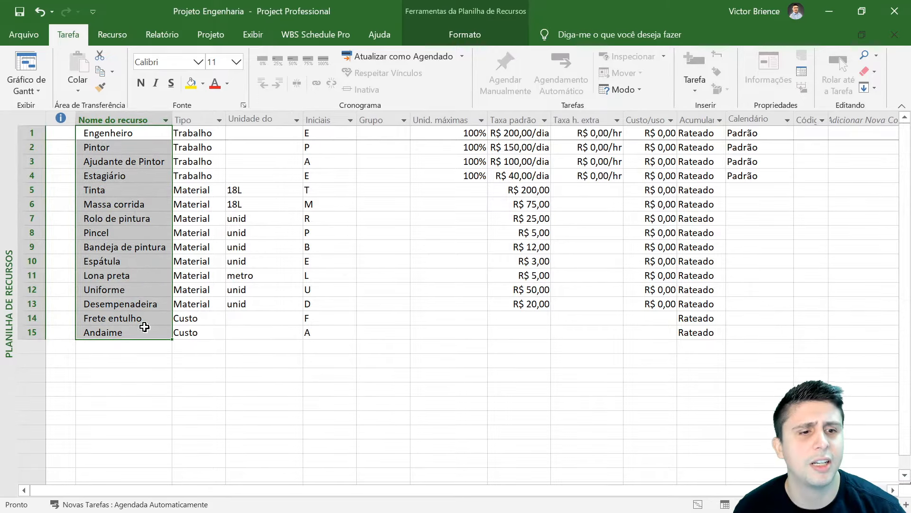
click(152, 344)
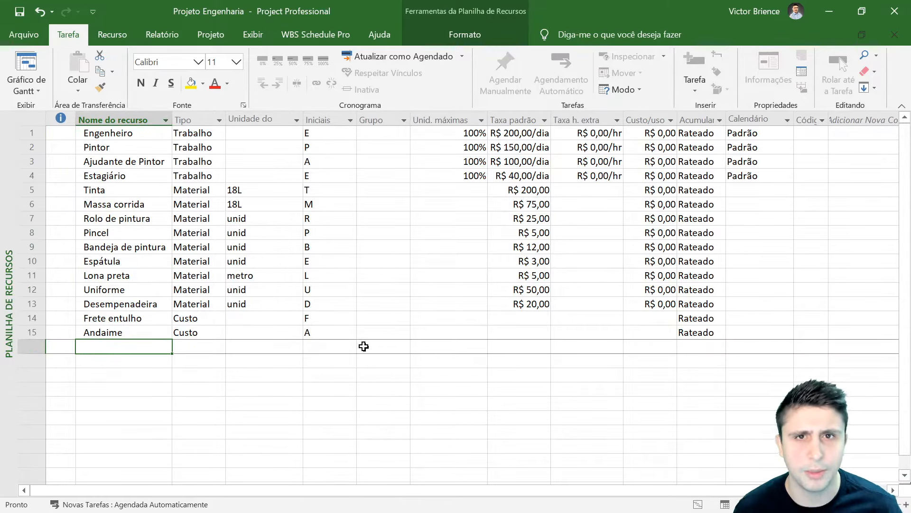
Switch from the resource sheet to the Gantt chart view of the project
click(38, 87)
click(77, 155)
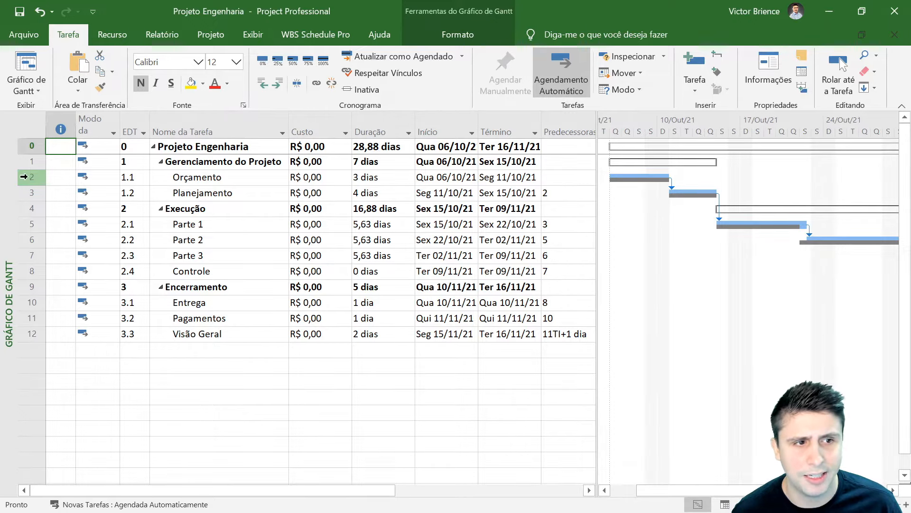
View the resource assignments in the task information of Orçamento and close it without changes
click(170, 177)
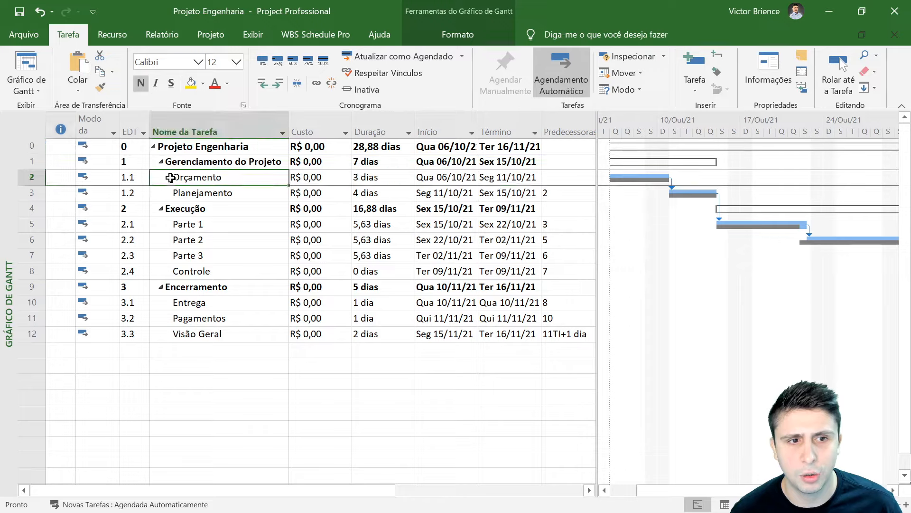
double_click(170, 178)
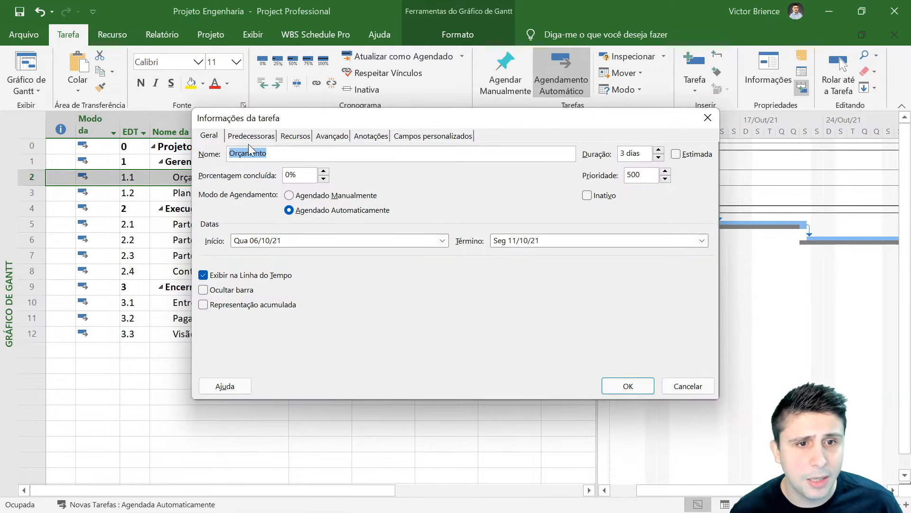
click(296, 136)
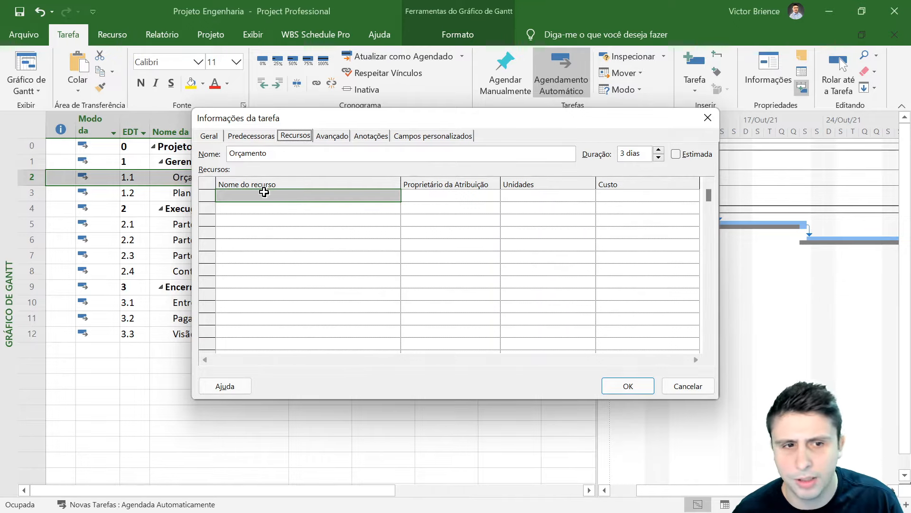
click(677, 385)
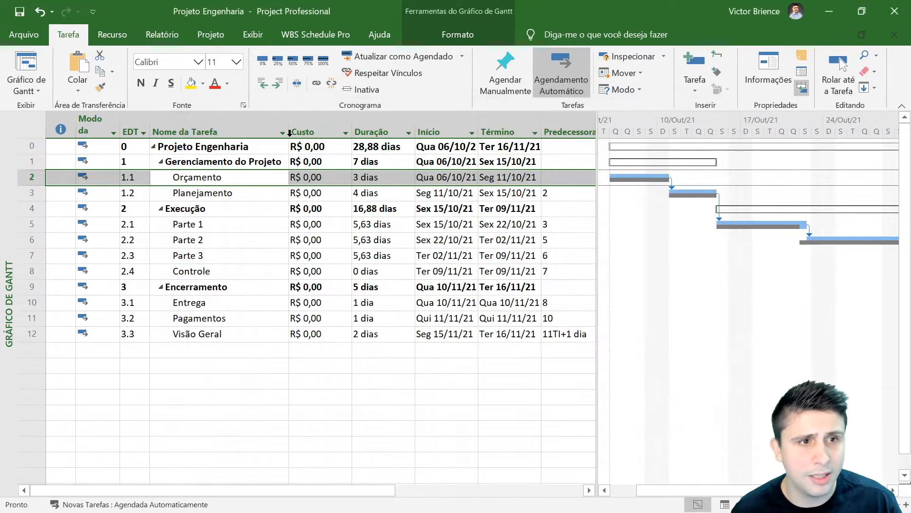
Assign the Engenheiro resource to the Orçamento task and close the resource assignment dialog
click(120, 35)
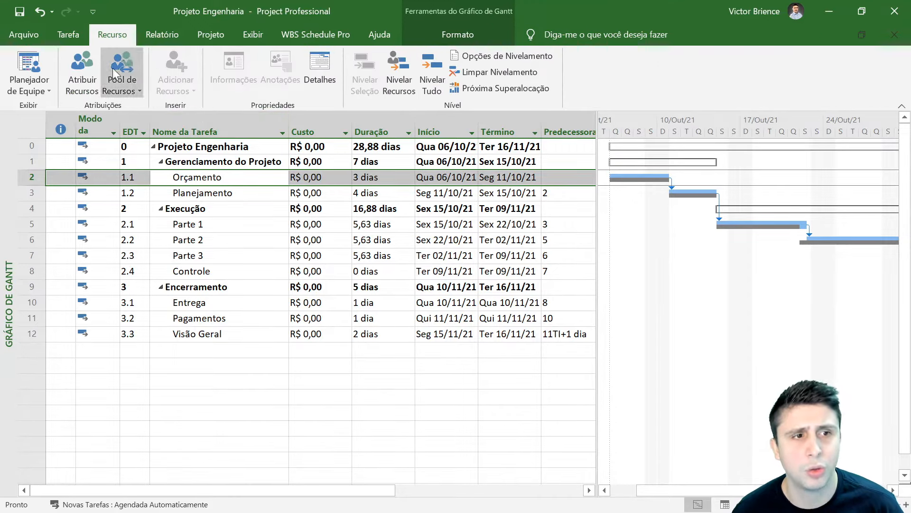
click(93, 82)
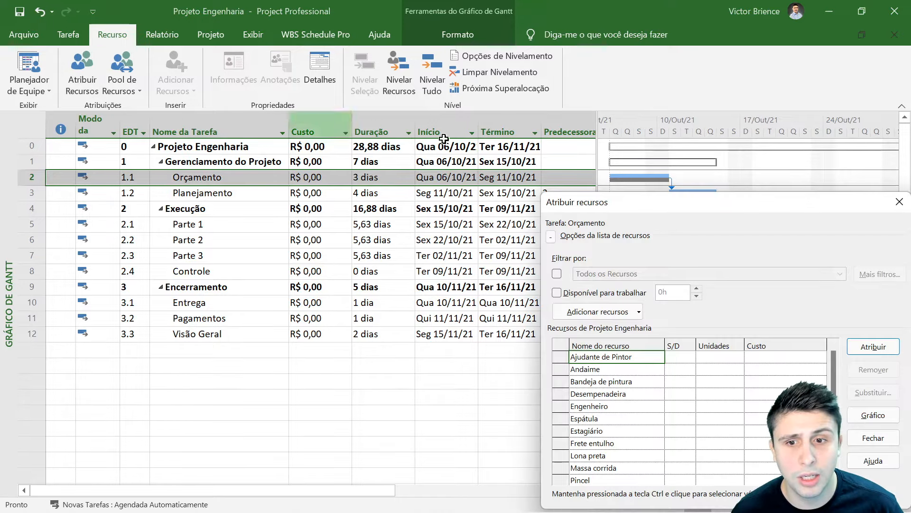
drag(697, 209, 596, 58)
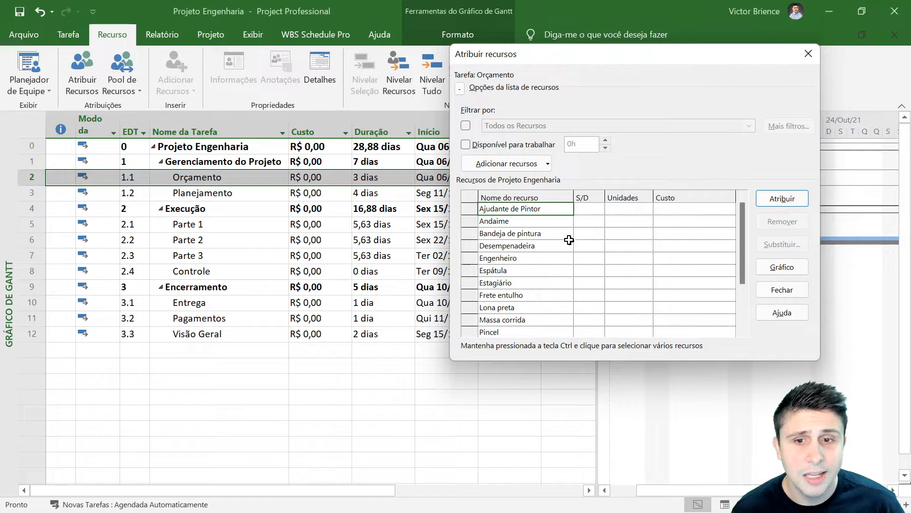
drag(743, 229, 741, 209)
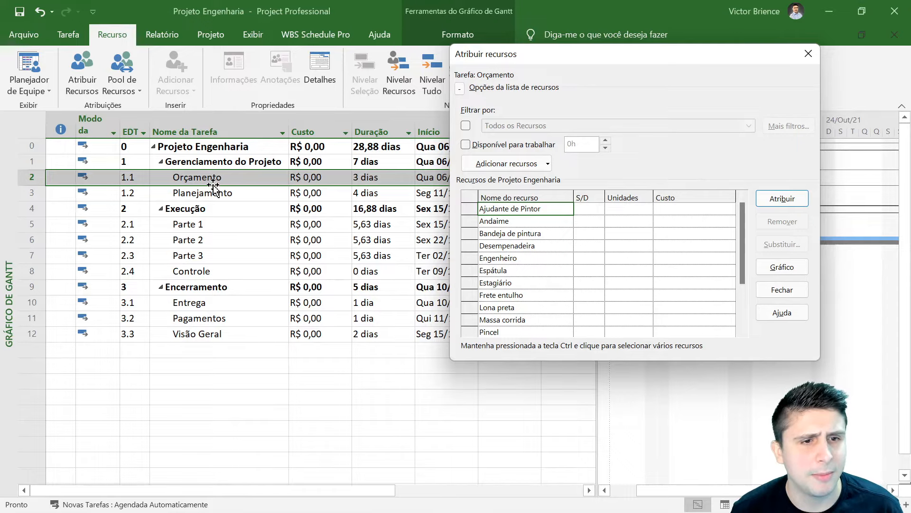
drag(740, 238, 745, 209)
click(499, 258)
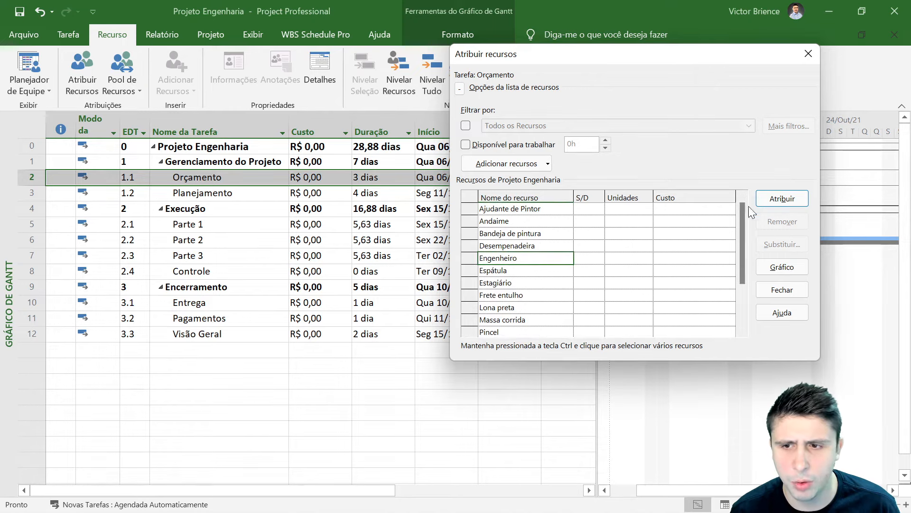
click(782, 199)
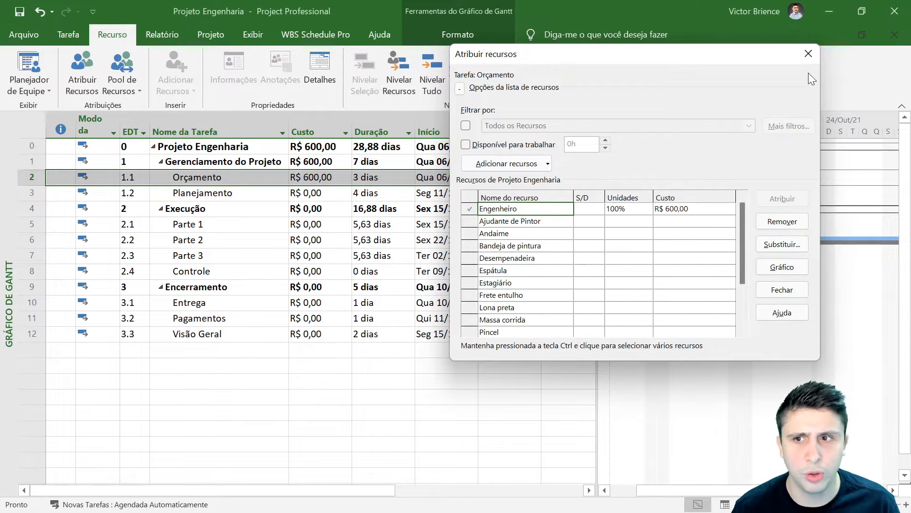
click(808, 53)
Assign the Engenheiro resource to the Planejamento task and close the resource assignment dialog
click(225, 193)
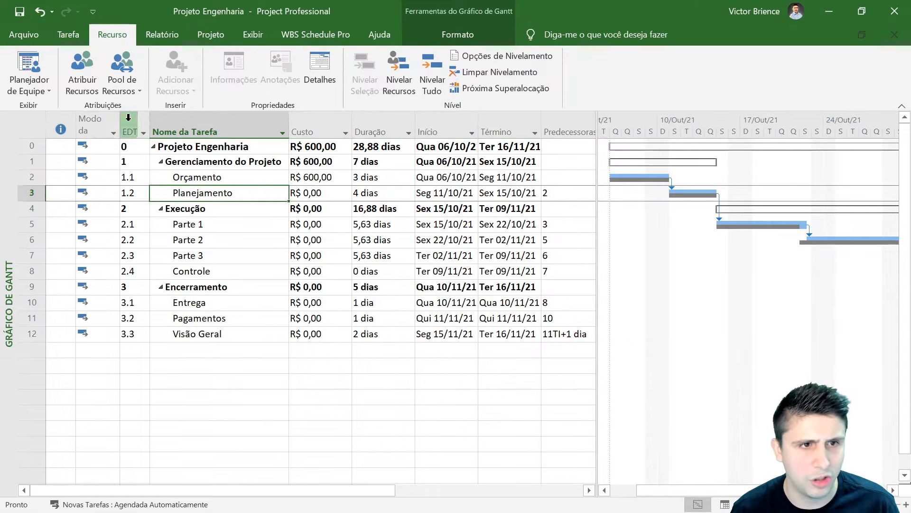
click(82, 71)
drag(699, 210, 645, 39)
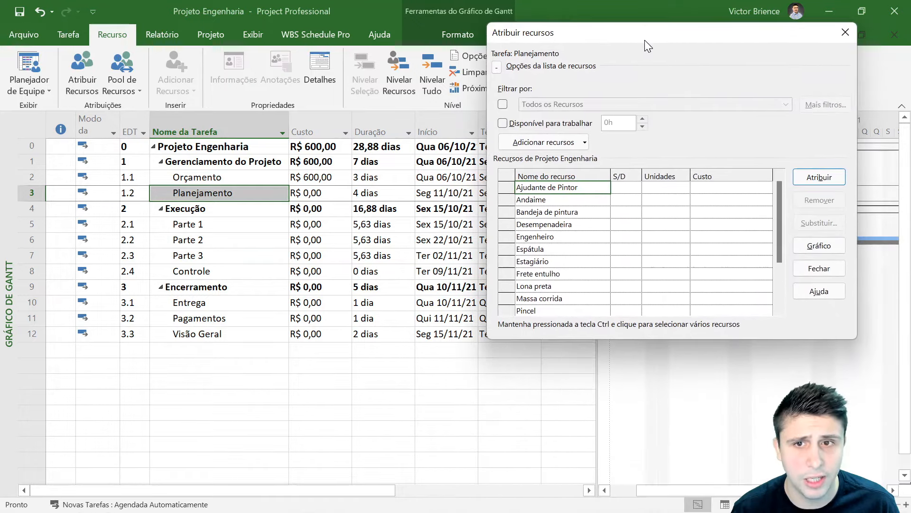
click(538, 236)
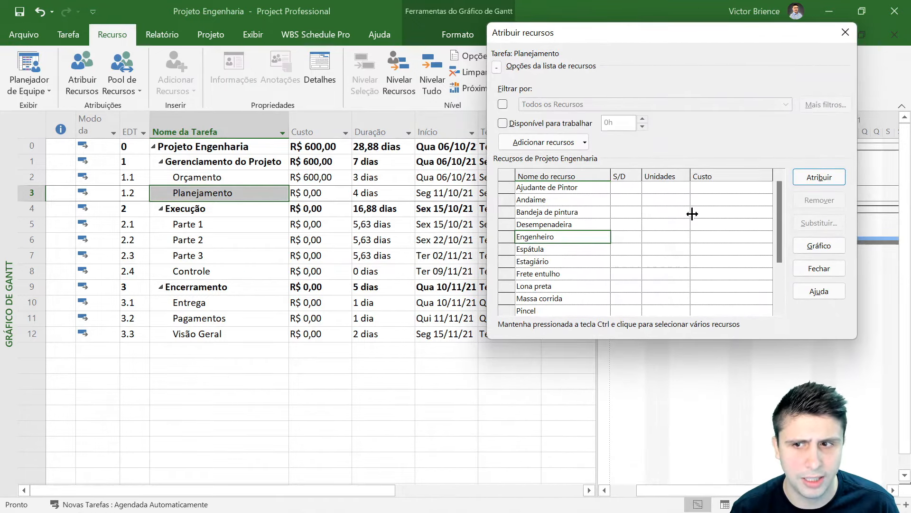
click(820, 177)
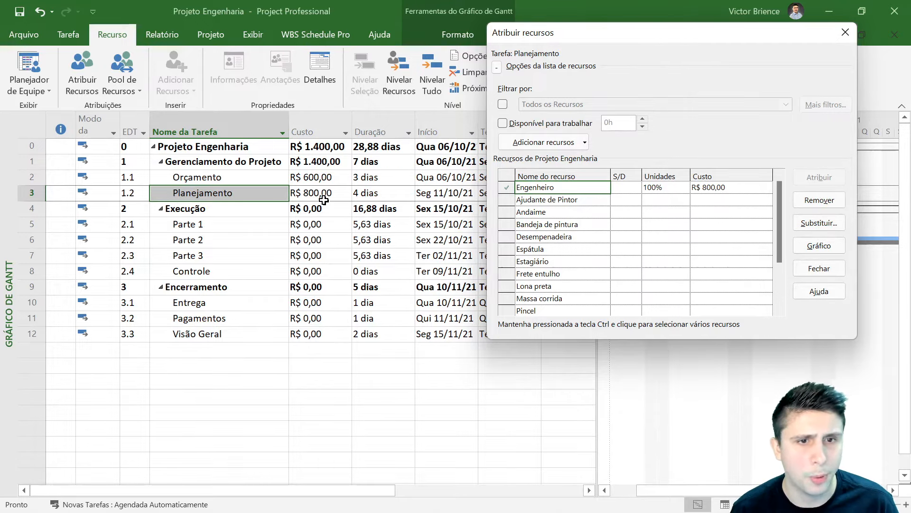
click(844, 33)
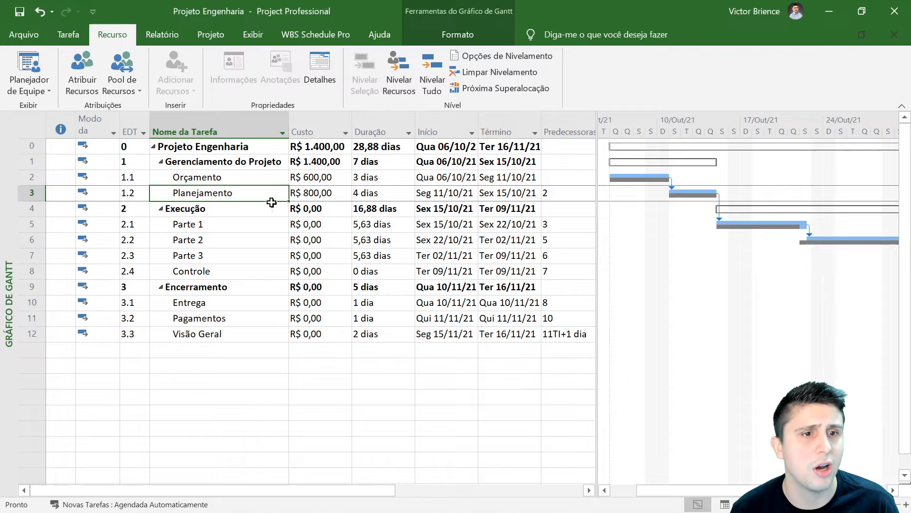
Examine the costs and durations of Gerenciamento do Projeto and its subtasks, then the Execução and Encerramento phases
click(226, 178)
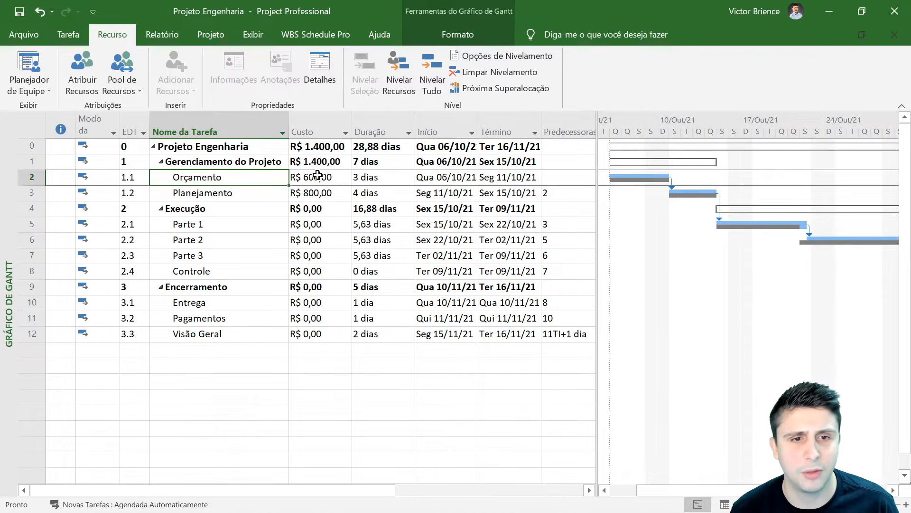
click(239, 194)
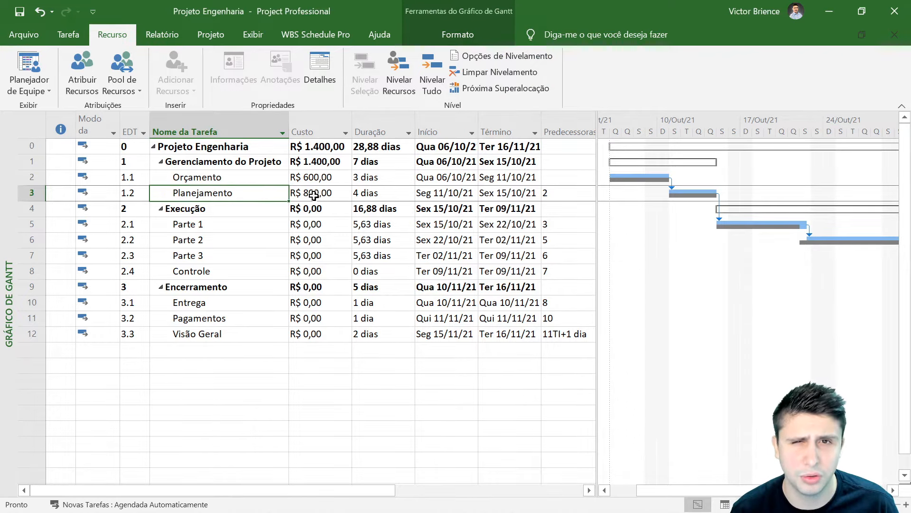
click(161, 161)
click(161, 161)
click(315, 159)
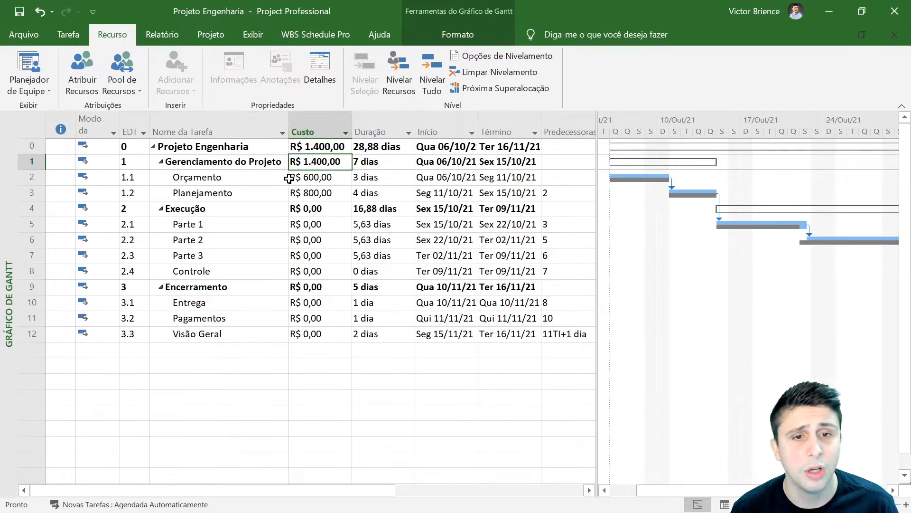
click(365, 163)
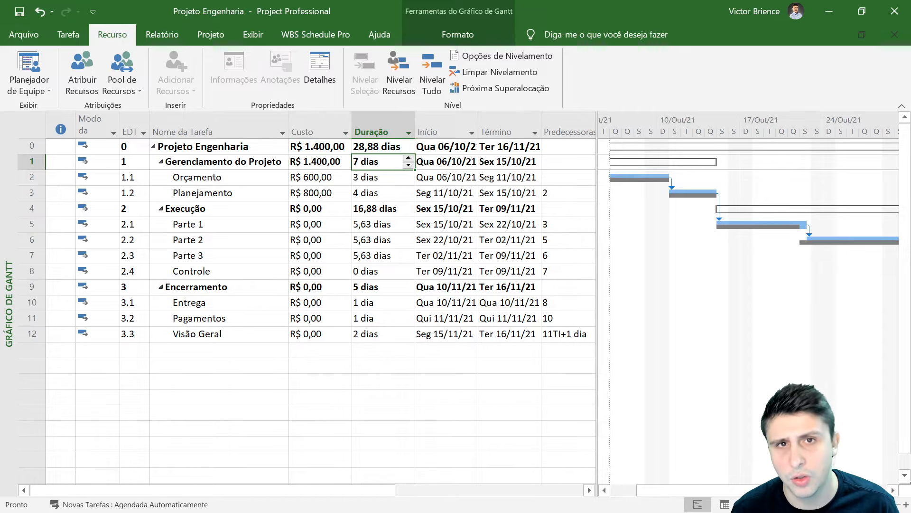
drag(220, 165, 329, 195)
click(260, 223)
click(217, 212)
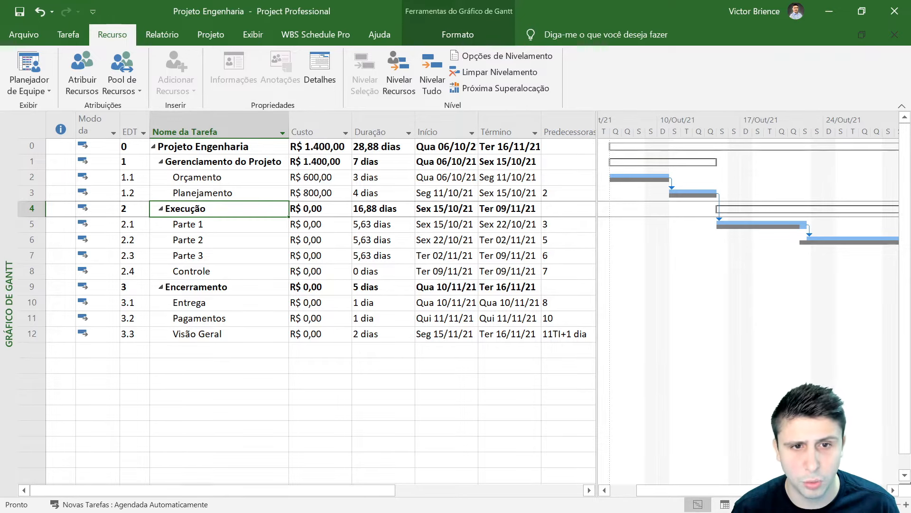
click(222, 164)
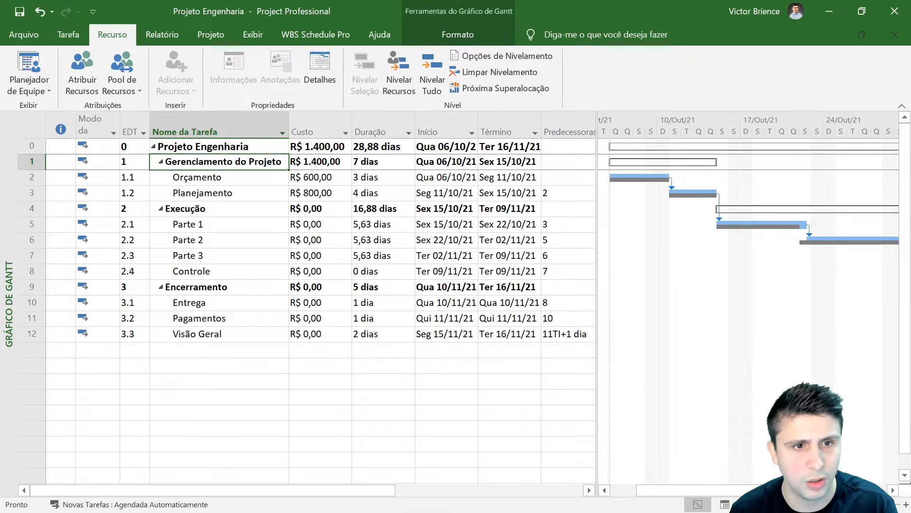
click(200, 207)
click(197, 286)
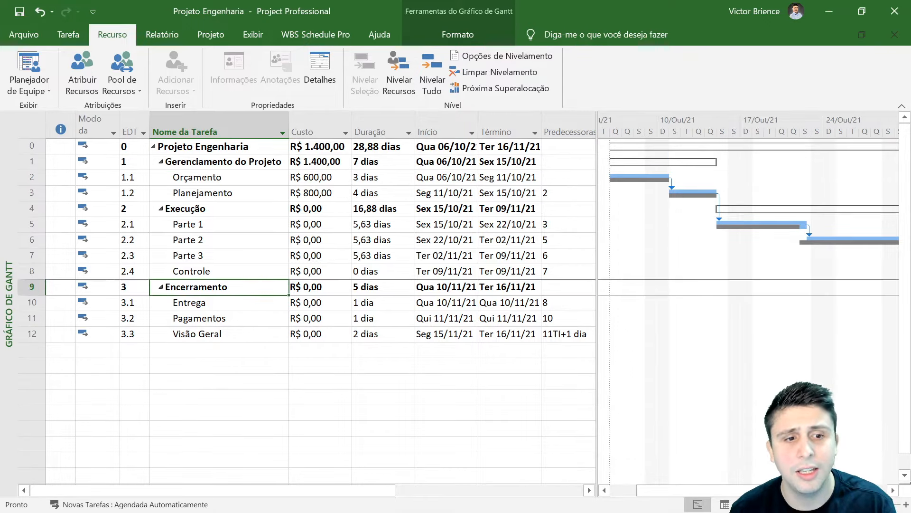
click(202, 209)
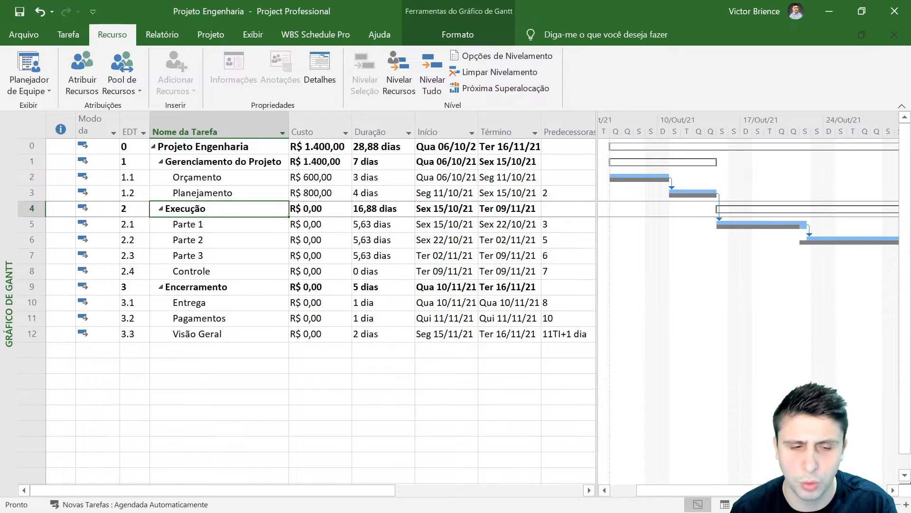
mouse_move(209, 224)
mouse_down()
mouse_move(228, 268)
mouse_move(223, 225)
mouse_up()
click(259, 270)
Assign the work resources Pintor and Ajudante de Pintor to the Parte 1 task
click(224, 227)
click(82, 74)
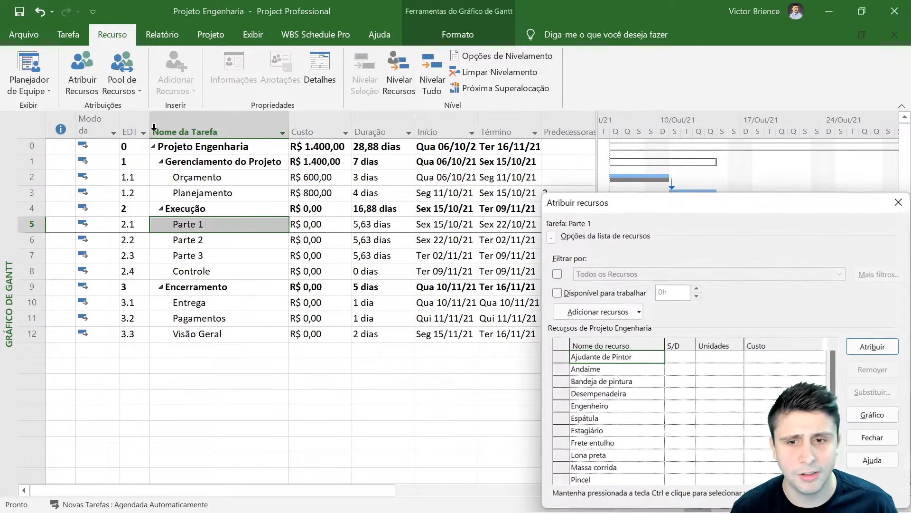
drag(666, 199, 595, 63)
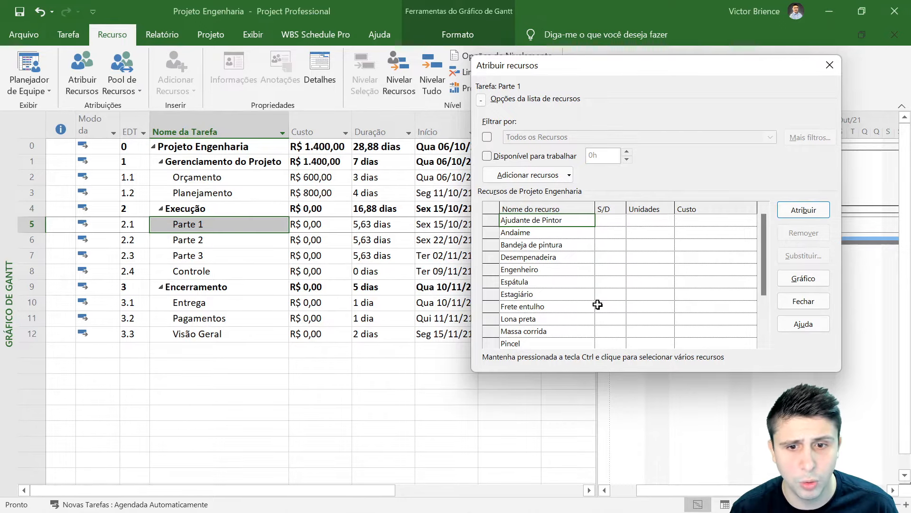
drag(761, 253, 763, 303)
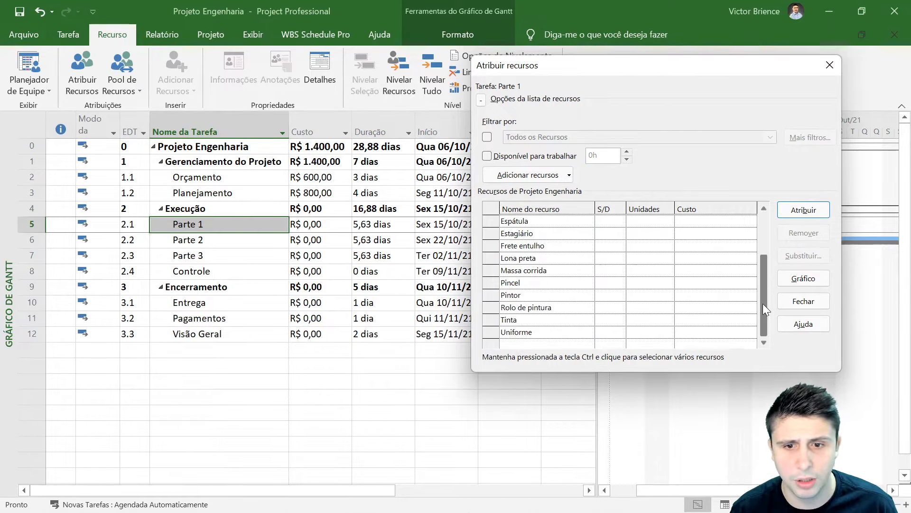
click(517, 294)
click(802, 210)
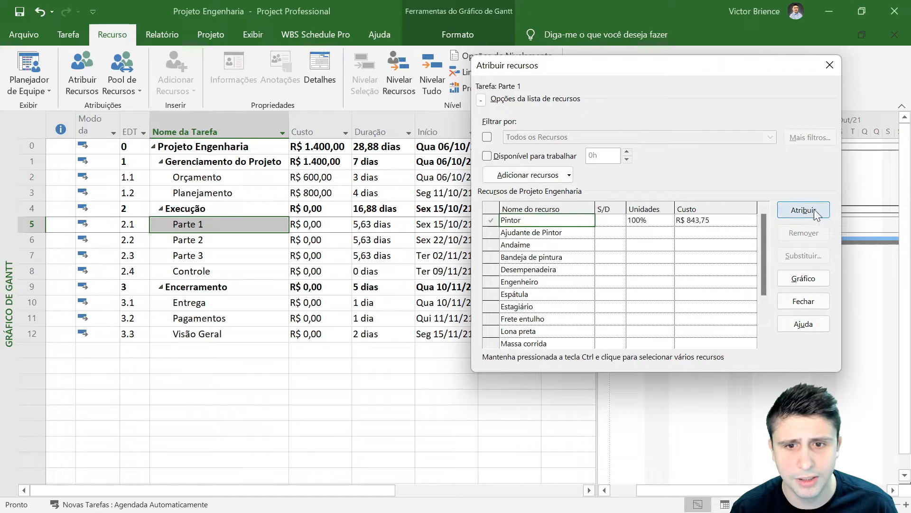
click(523, 233)
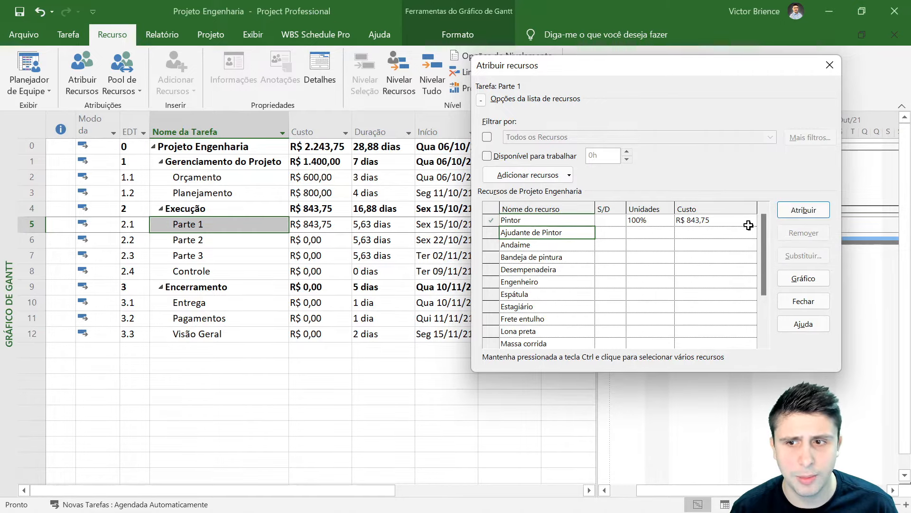
click(799, 212)
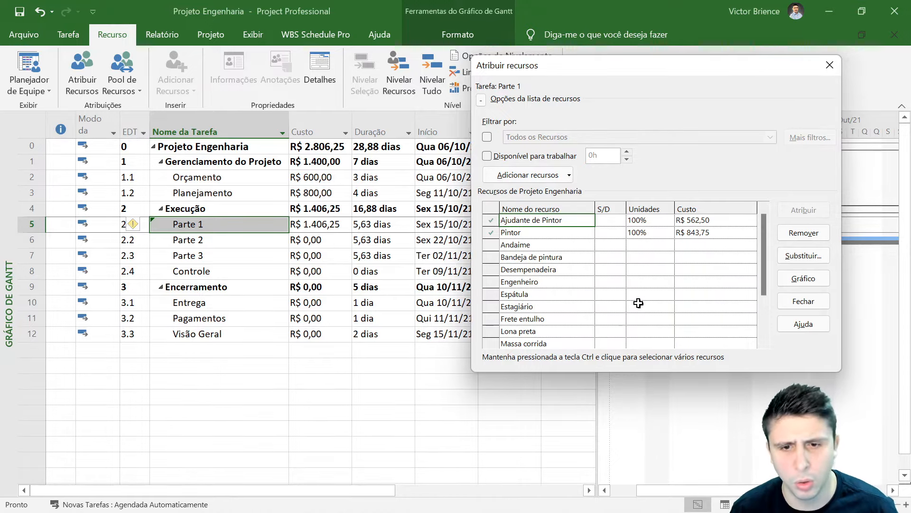
Assign the cost resources Andaime and Frete entulho to the Parte 1 task, dismissing the CCleaner pop-up
click(509, 245)
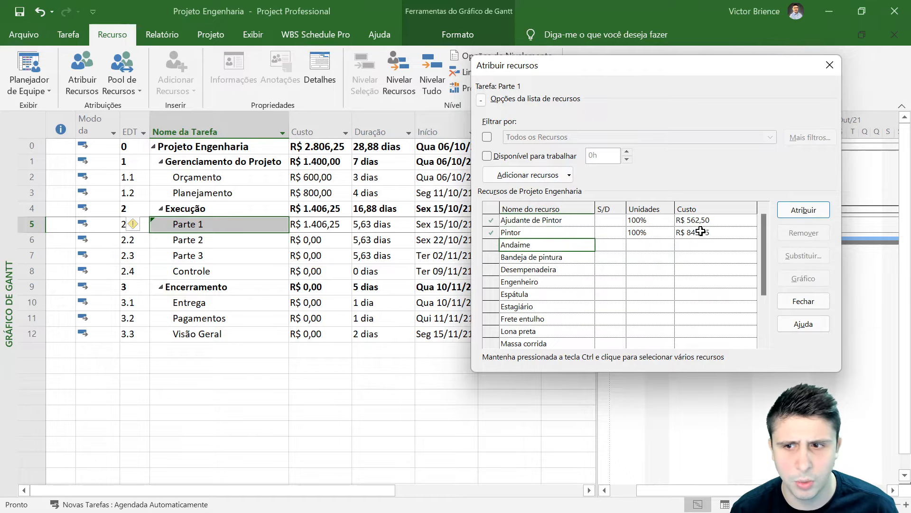
click(793, 209)
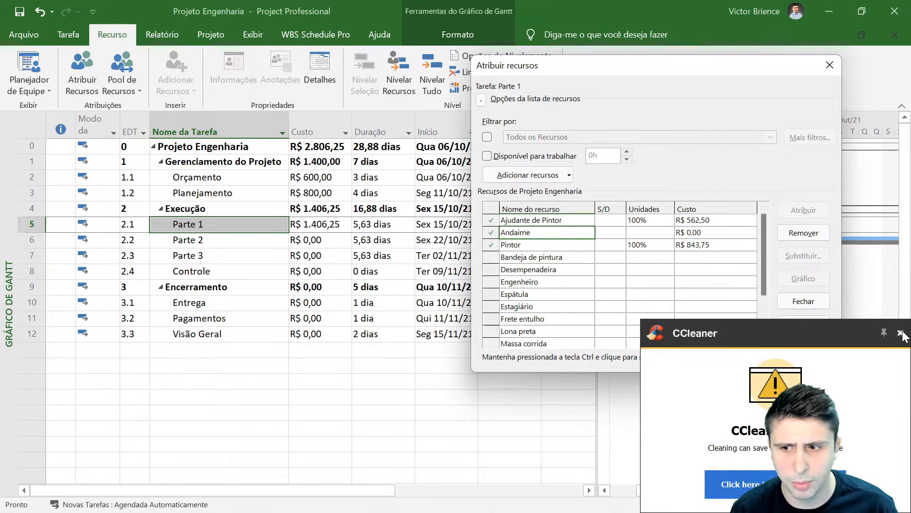
click(901, 334)
drag(763, 246, 767, 311)
click(536, 257)
click(803, 210)
drag(764, 264, 765, 214)
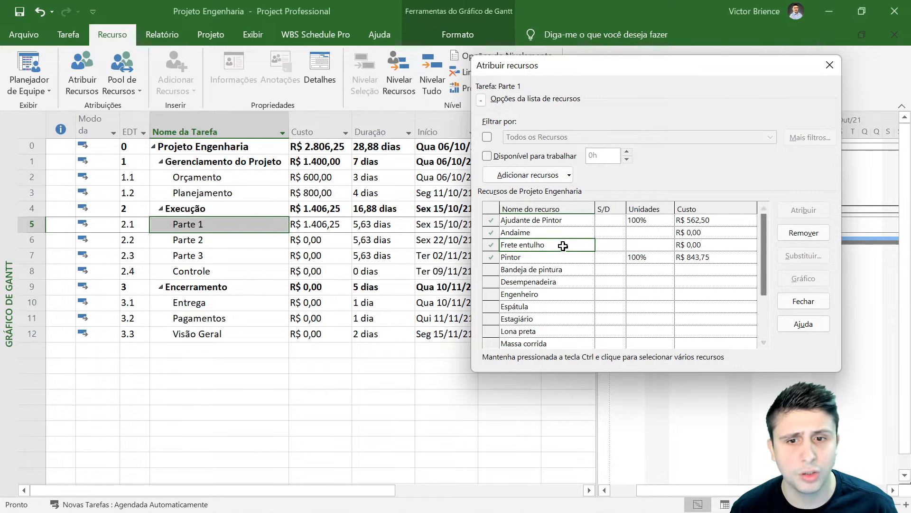
Set the Parte 1 assignment costs to R$ 250,00 for Frete entulho and R$ 300,00 for Andaime
click(532, 233)
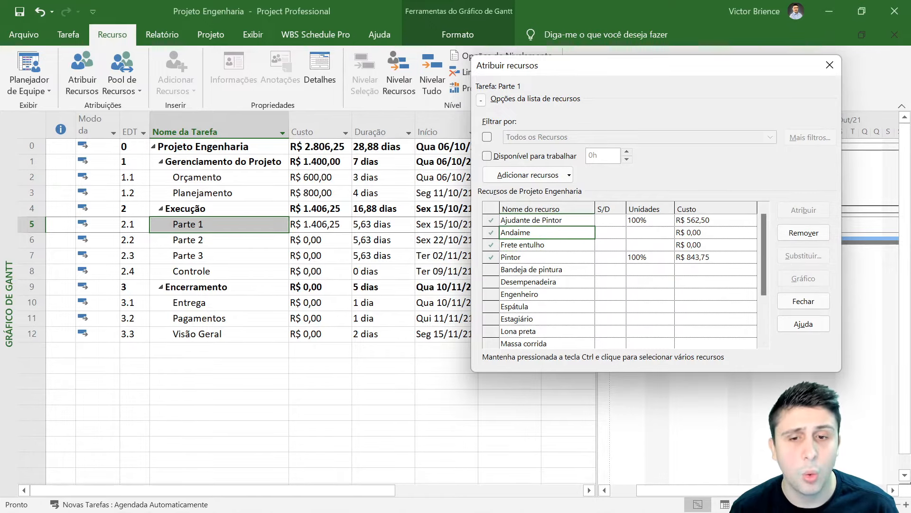
click(541, 246)
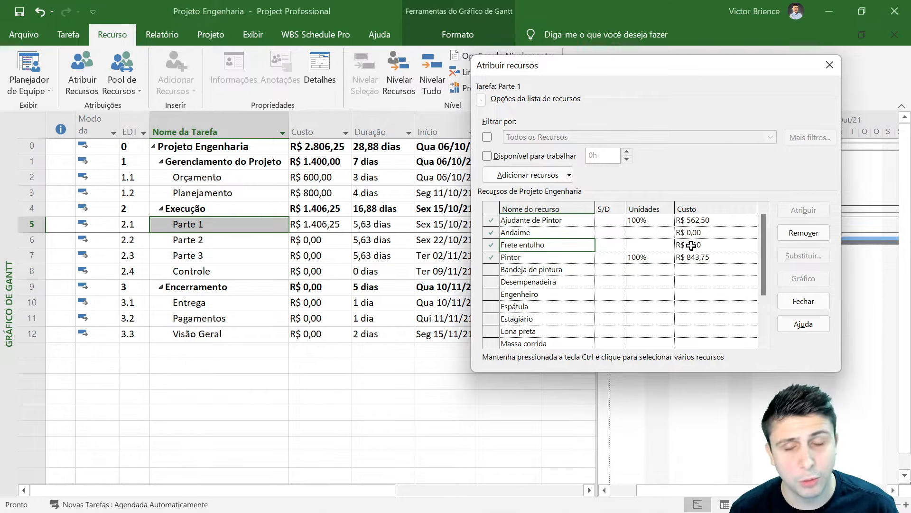
click(694, 245)
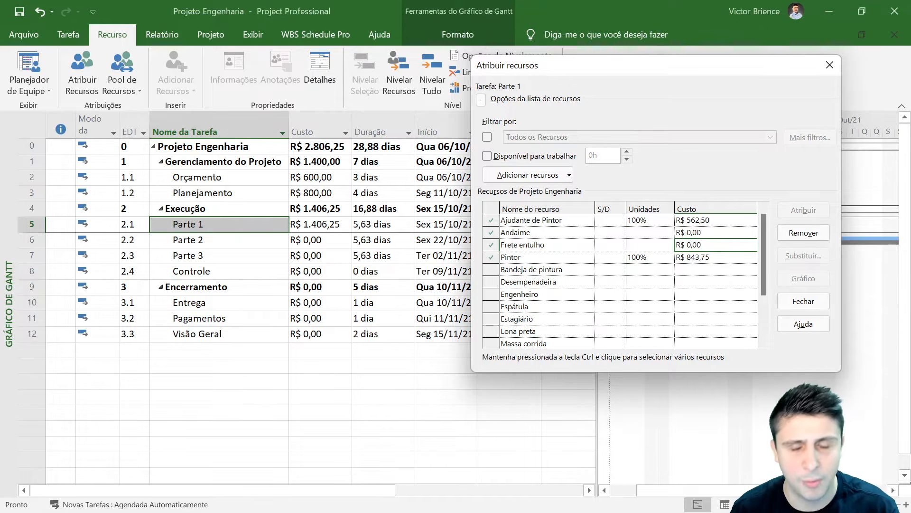
text(250)
key(Return)
click(703, 246)
click(690, 233)
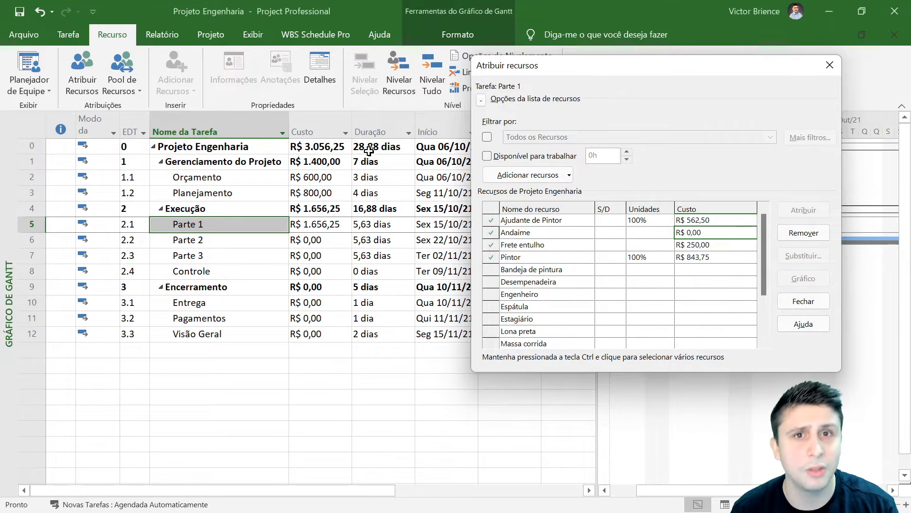
text(300)
key(Return)
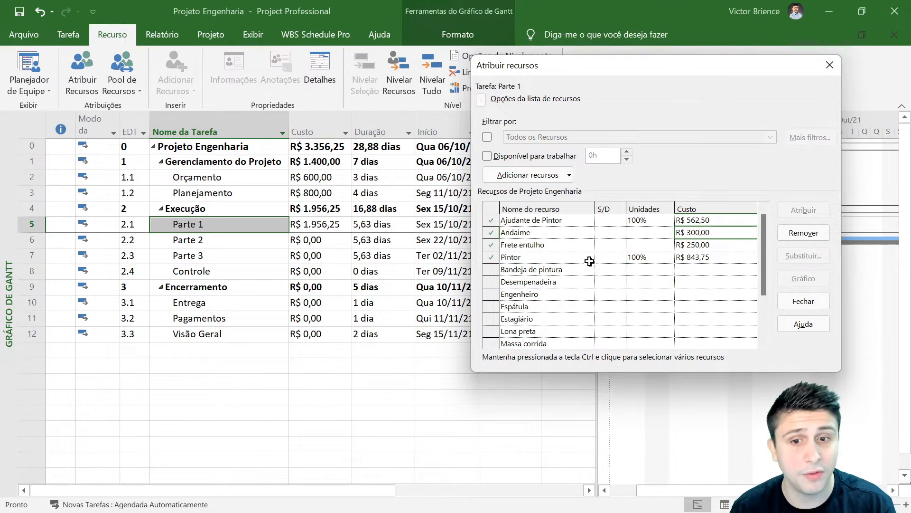
Assign the Espátula material to the Parte 1 task with a quantity of 2 unid
click(550, 310)
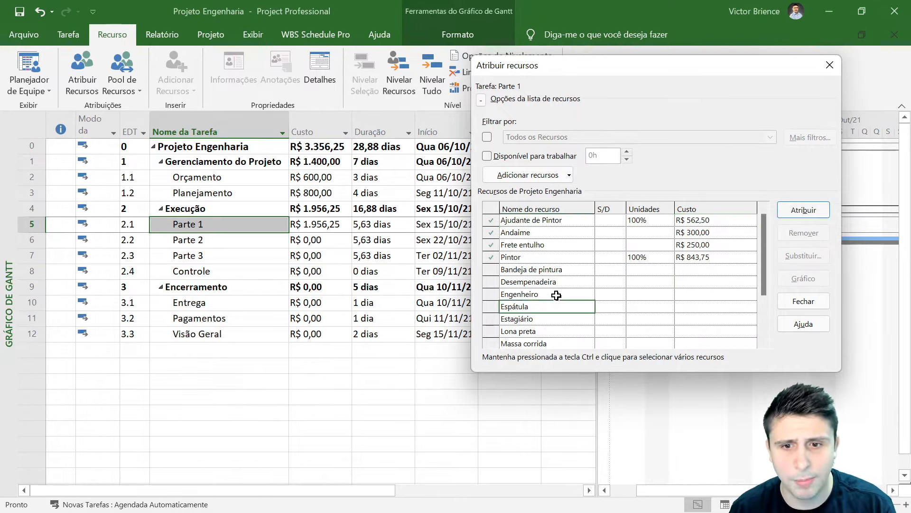
click(803, 210)
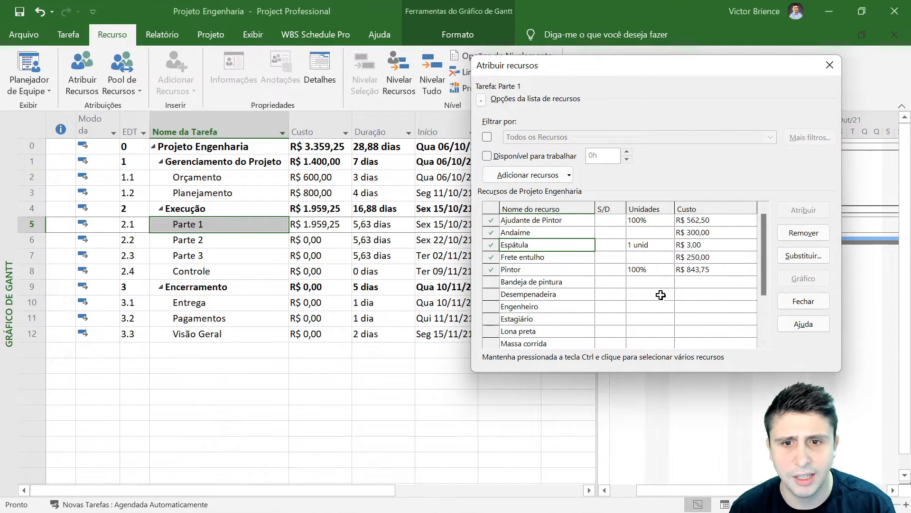
click(636, 244)
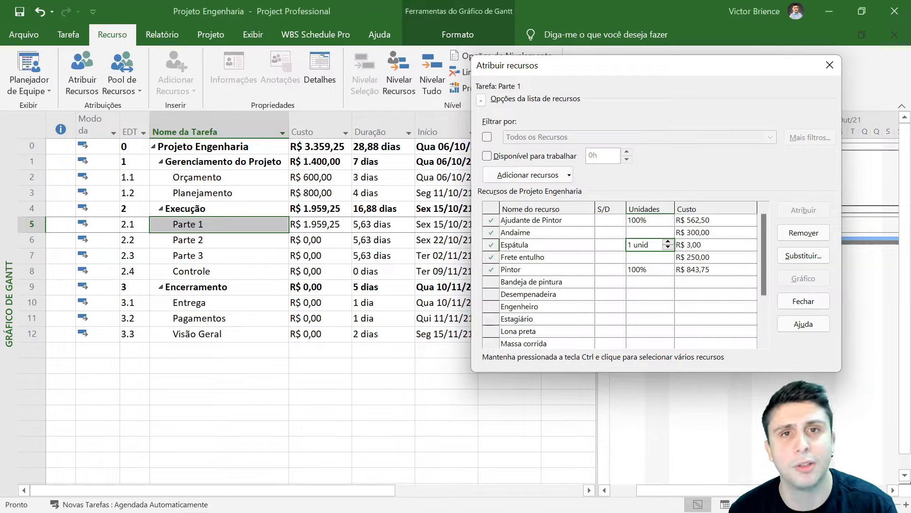
click(668, 241)
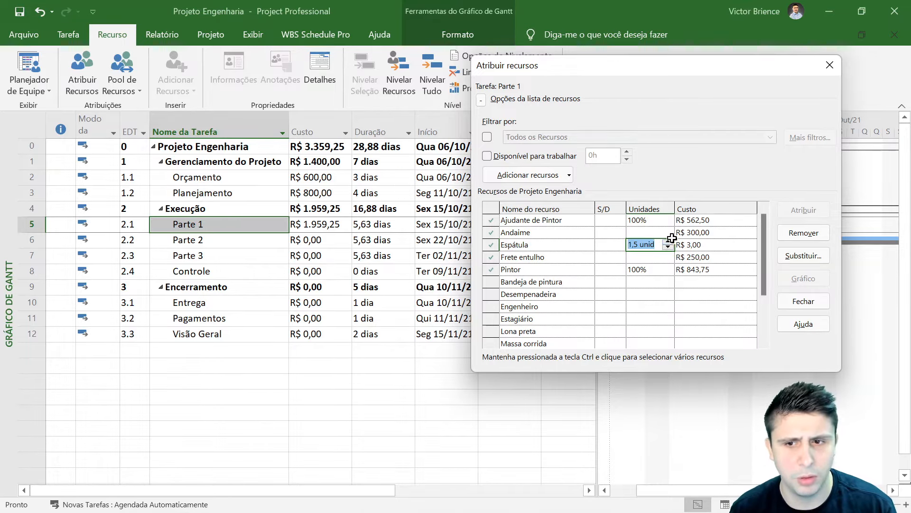
click(668, 241)
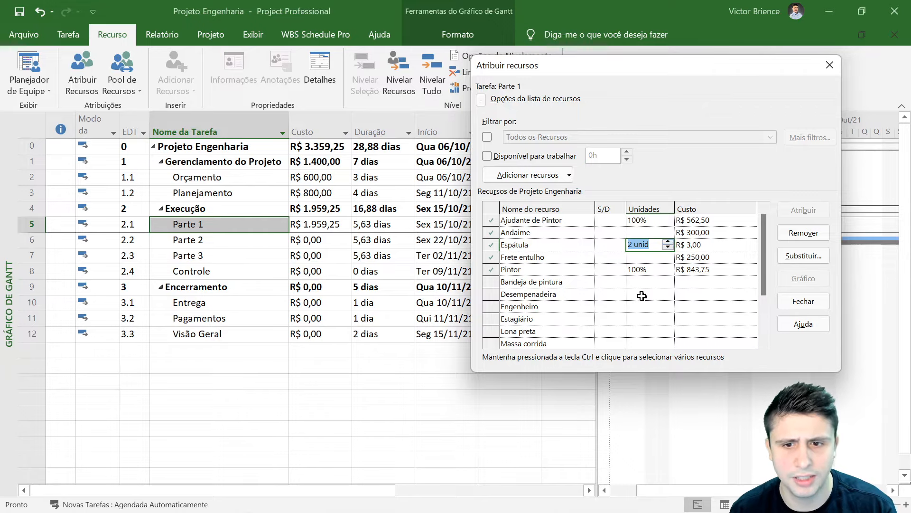
click(610, 306)
Assign the Uniforme material to the Parte 1 task with a quantity of 1 unid and close the resource assignment
drag(767, 259, 763, 298)
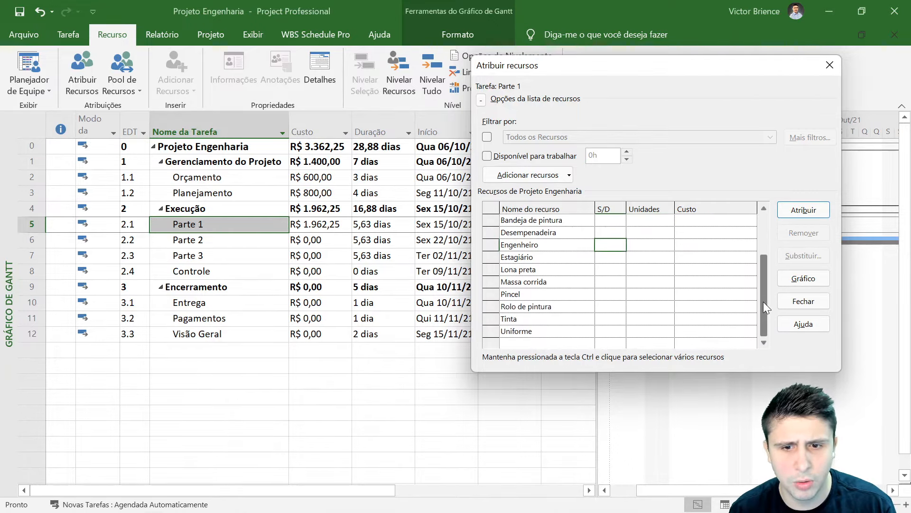
click(525, 331)
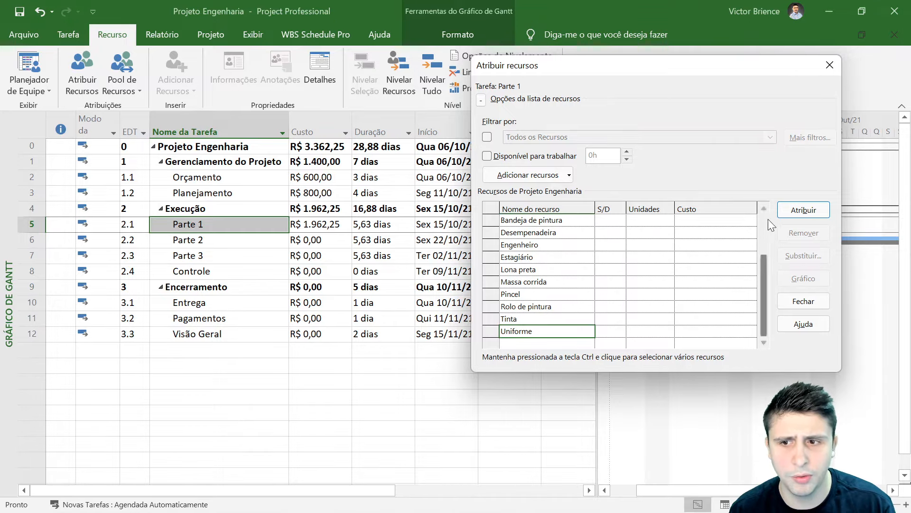
click(803, 210)
click(658, 223)
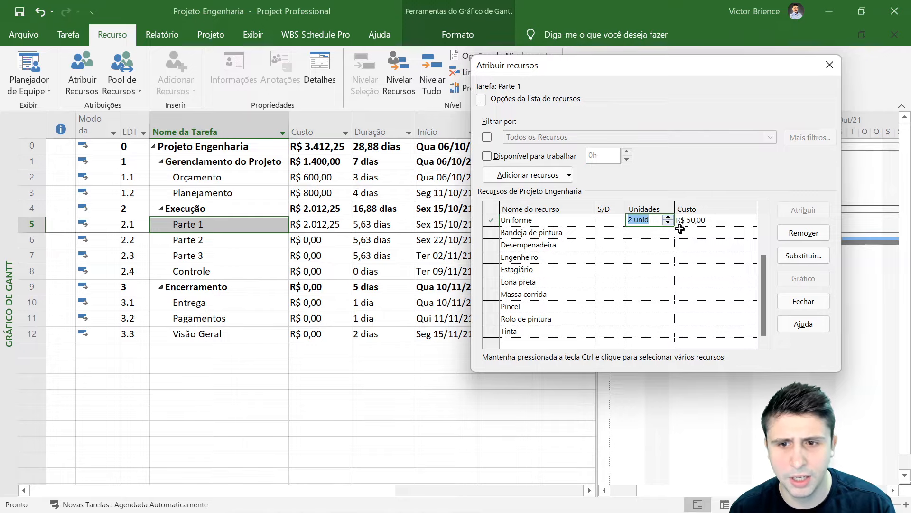
drag(763, 298, 765, 286)
scroll(764, 253, up, 1)
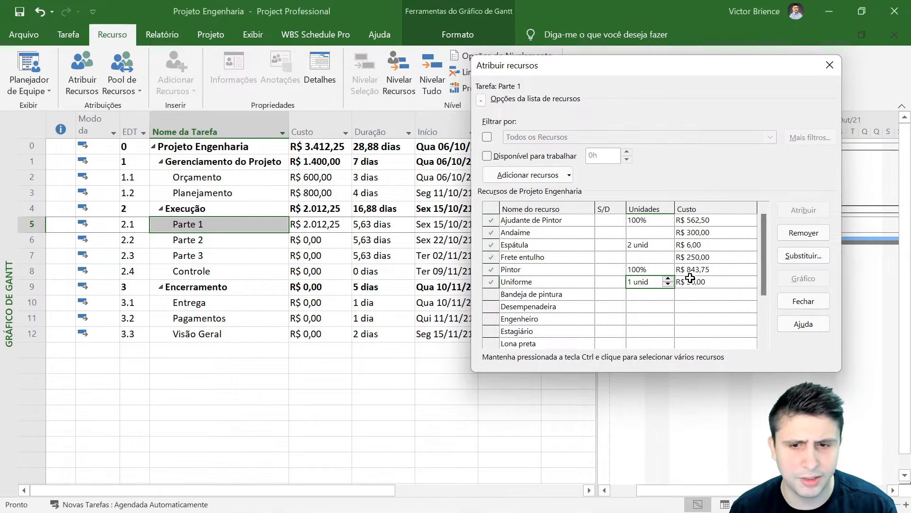
click(827, 68)
click(224, 273)
click(209, 224)
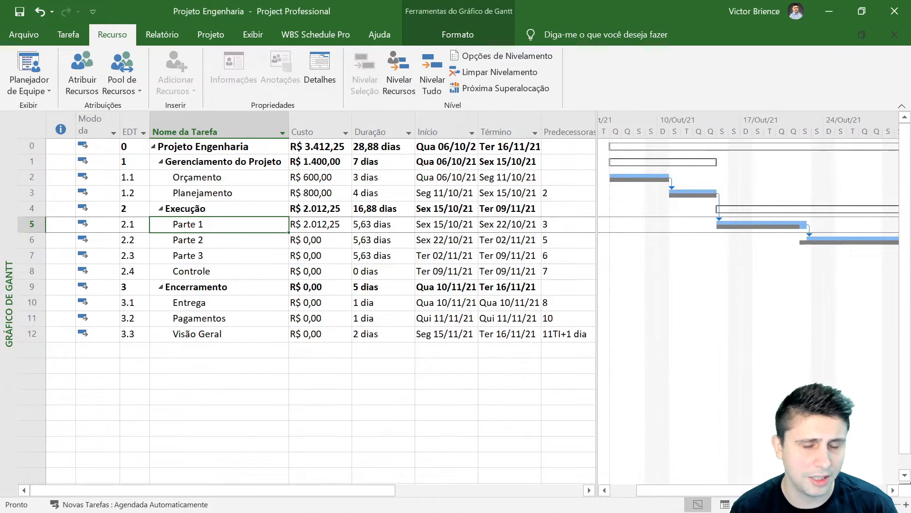
click(299, 225)
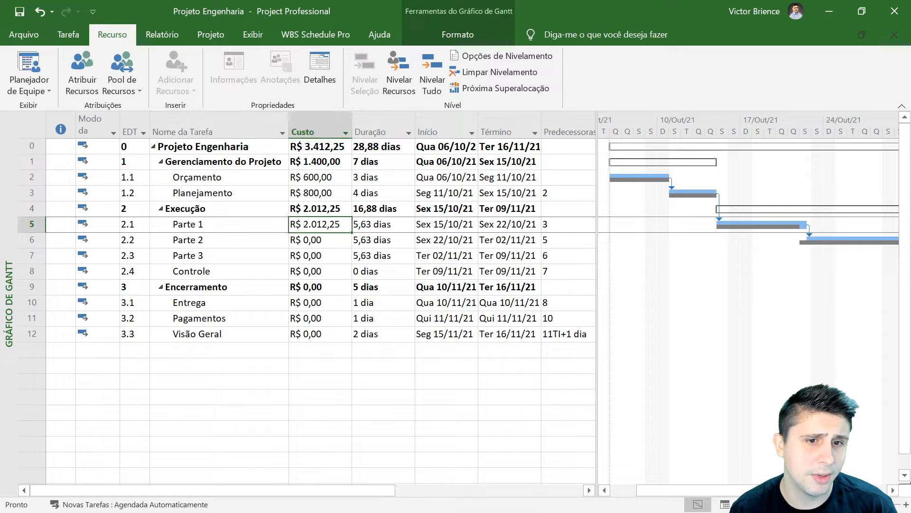
click(359, 225)
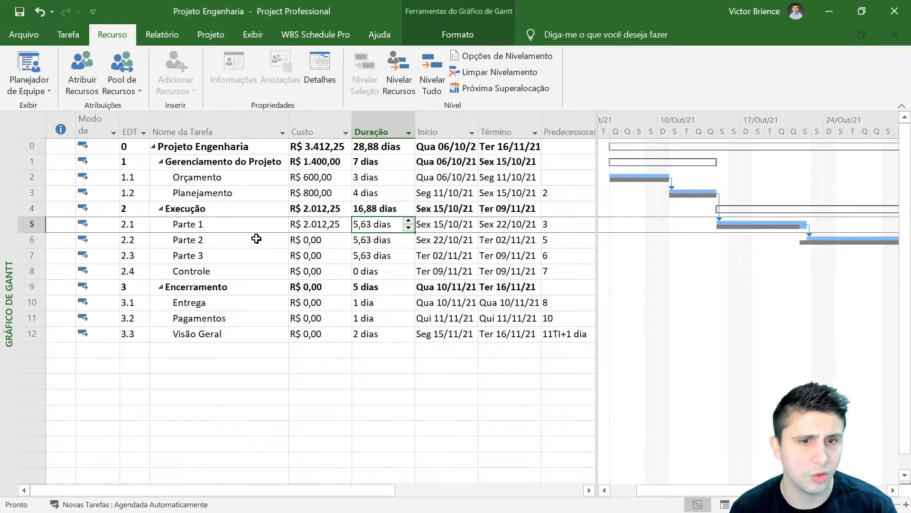
Add the work resources Pintor and Ajudante de Pintor in the Parte 2 task information
click(229, 243)
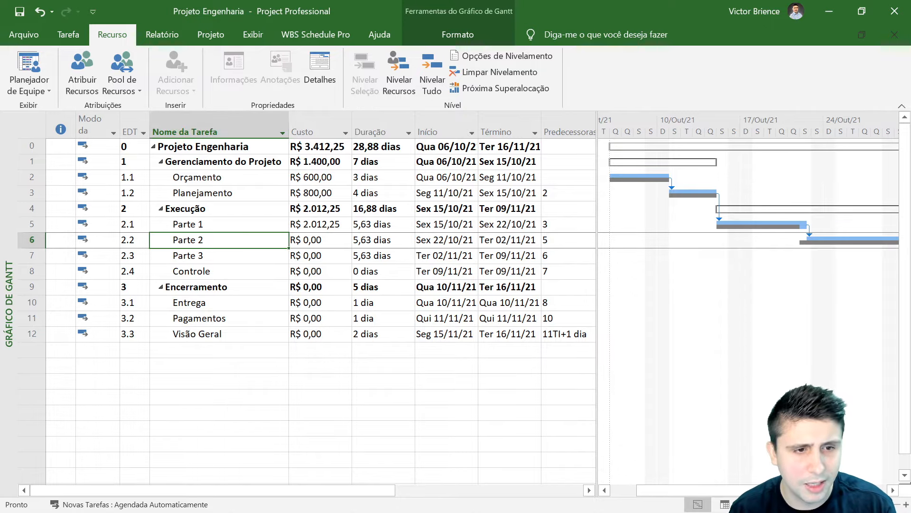
double_click(203, 240)
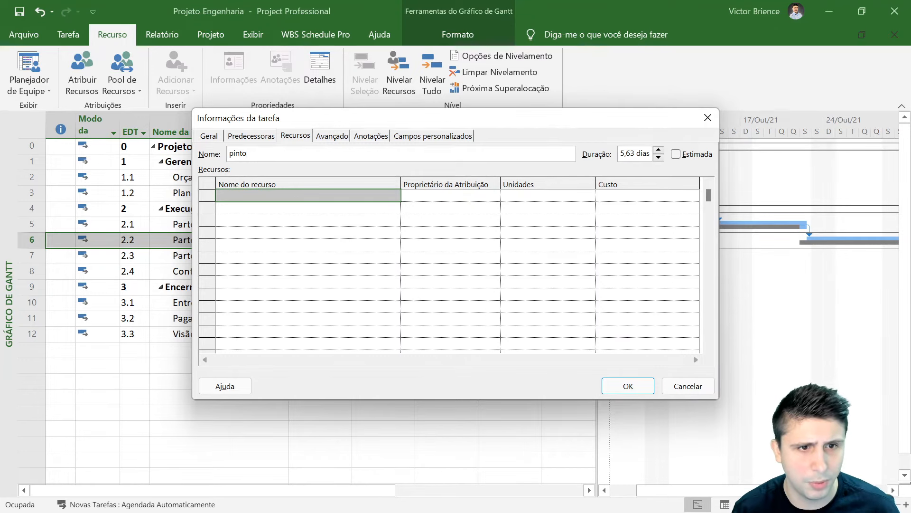
click(304, 270)
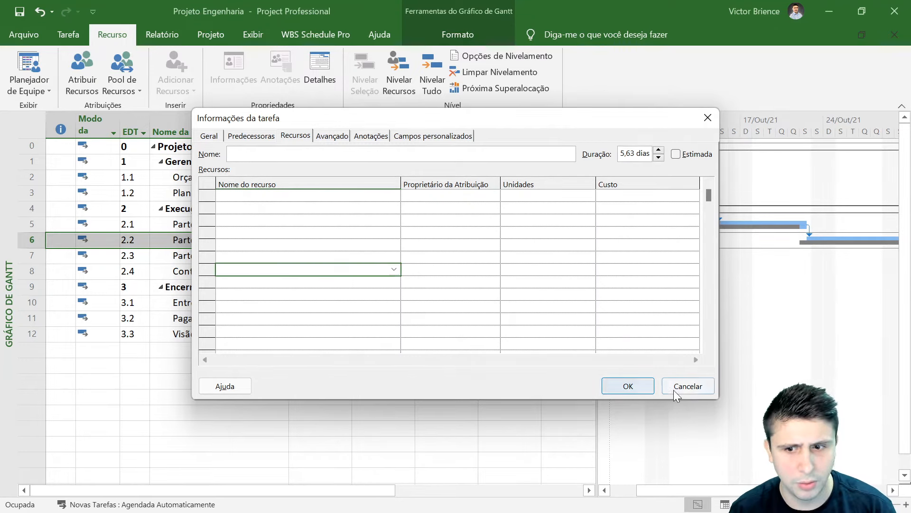
click(243, 195)
text(Pintor)
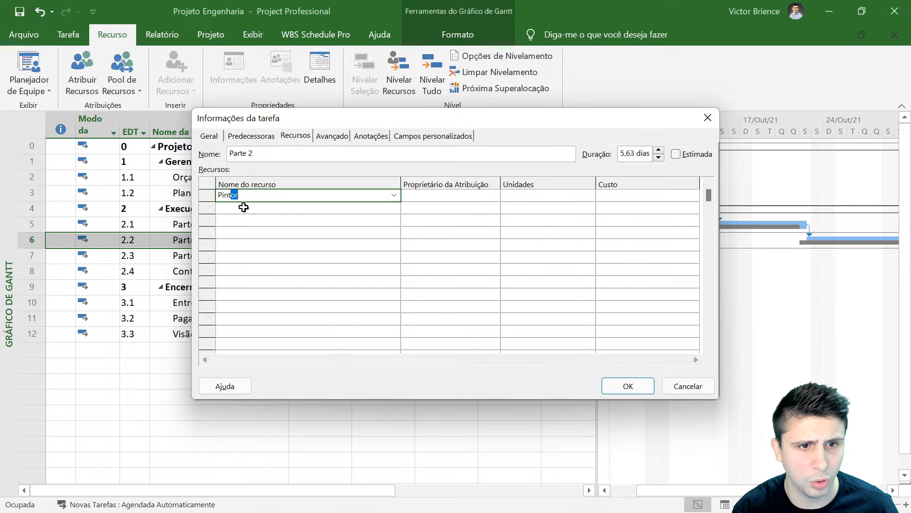
key(Return)
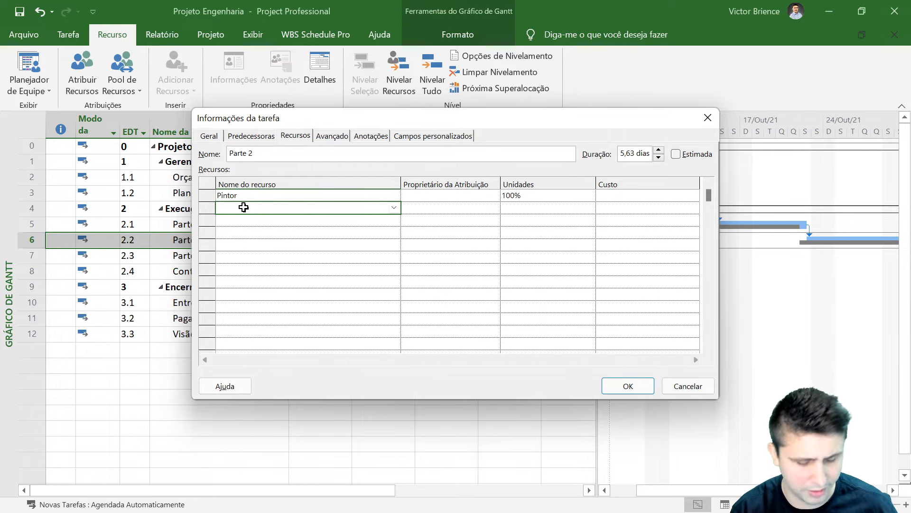
text(Ajudante de Pintor)
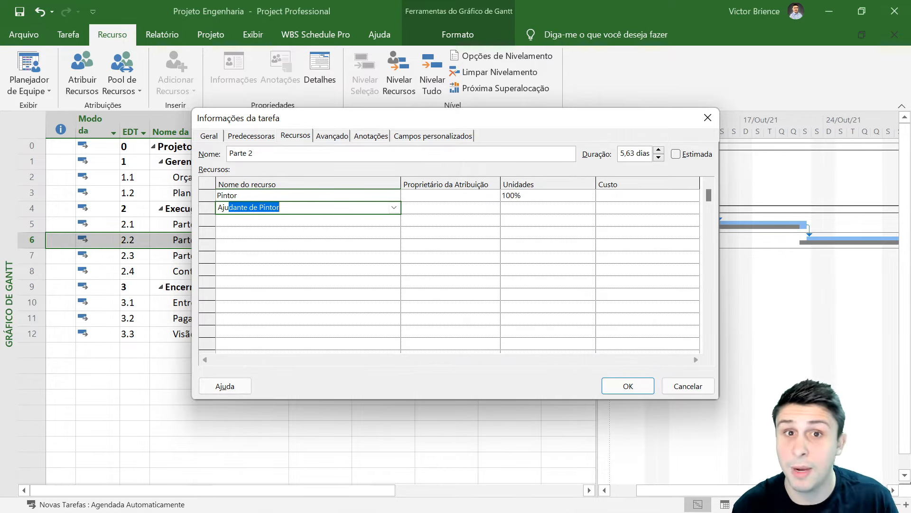
key(Return)
Add the materials Desempenadeira and Massa corrida to the Parte 2 task's resource list
text(Desempenadeira)
key(Return)
text(Massa corrida)
key(Return)
Set the Parte 2 quantities to 2 unid for Desempenadeira and 2 18L for Massa corrida, and confirm the task information
drag(427, 117, 485, 116)
click(593, 217)
click(647, 214)
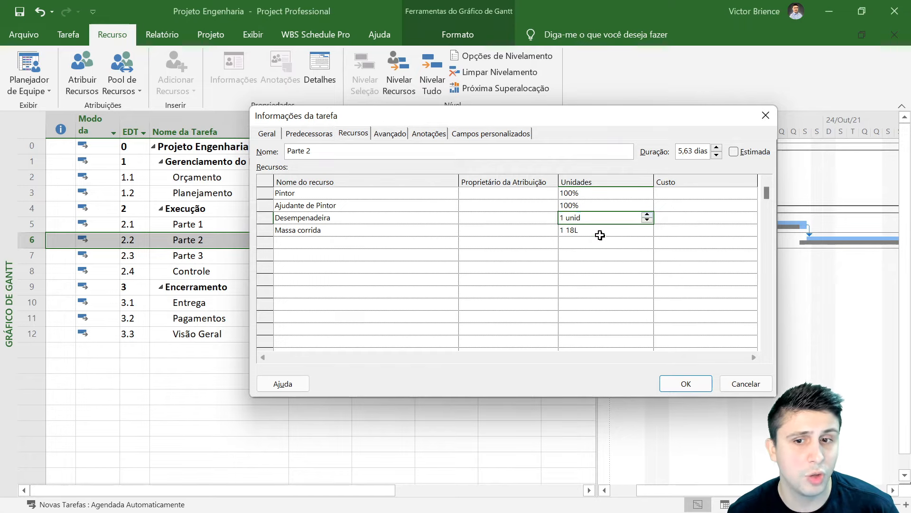
key(Return)
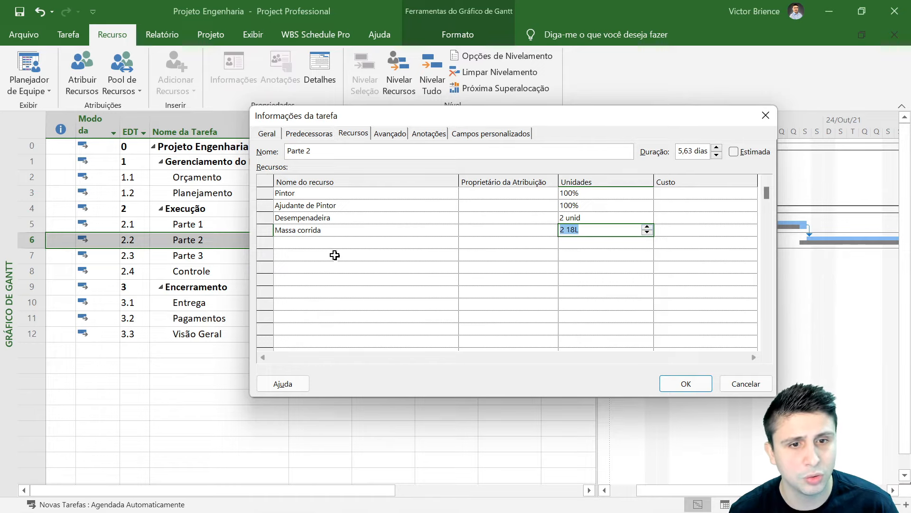
click(326, 243)
drag(315, 195, 336, 194)
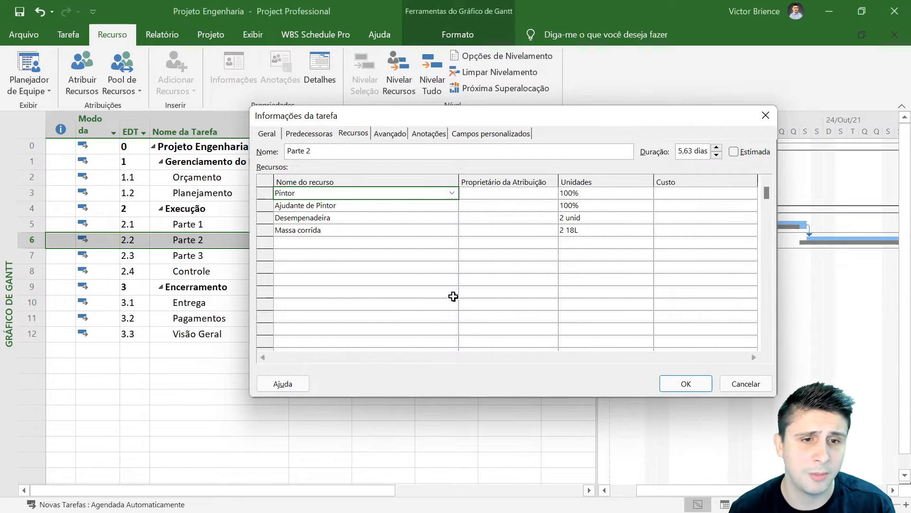
click(687, 386)
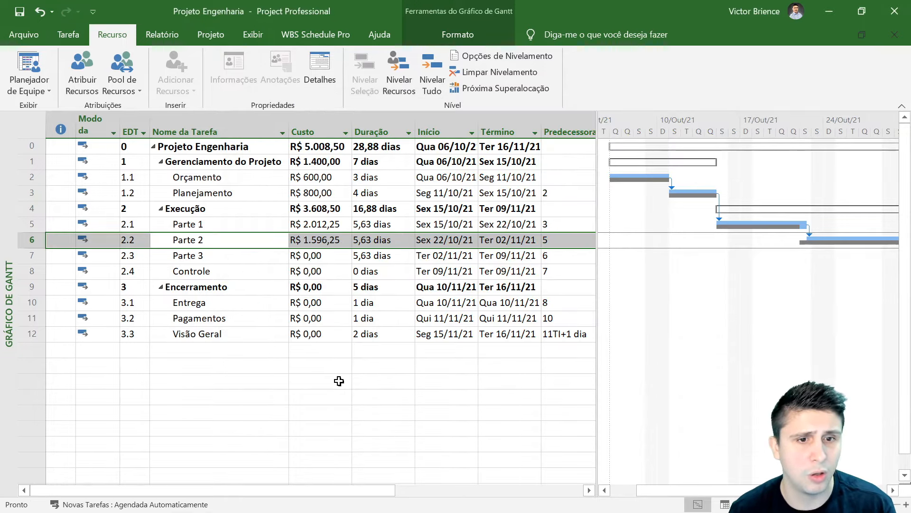
click(339, 380)
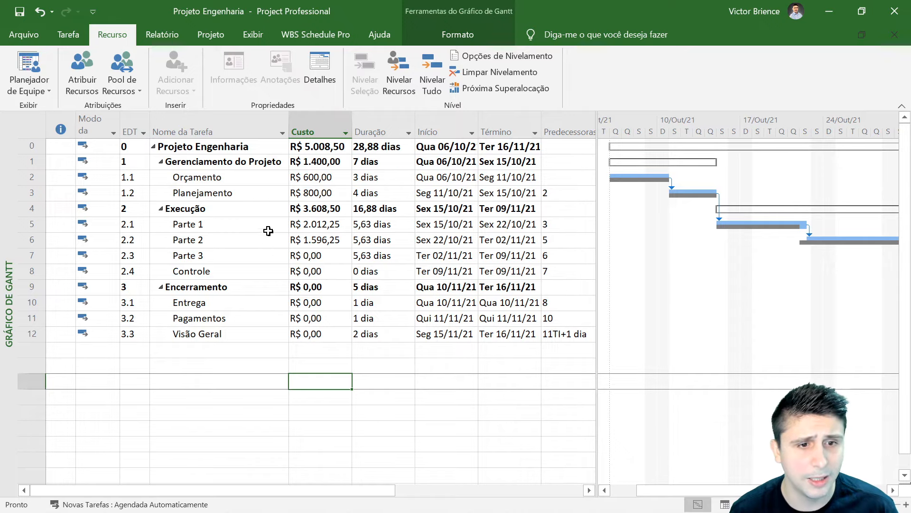
Assign the Lona preta material to the Parte 2 task through the resource assignment dialog
click(217, 244)
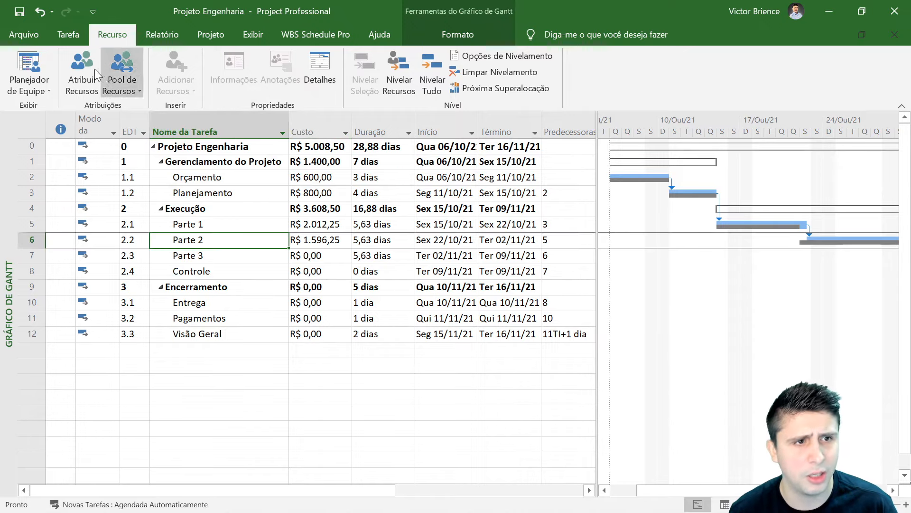
click(78, 62)
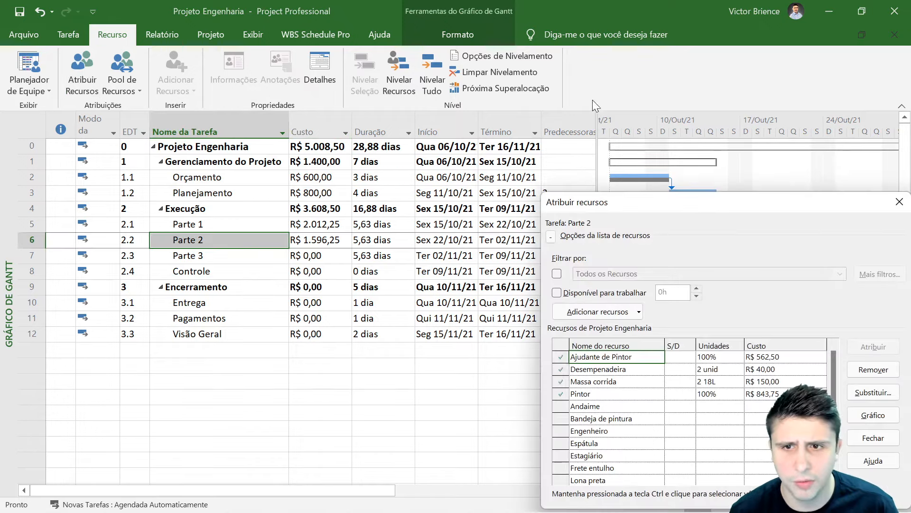
drag(655, 201, 575, 47)
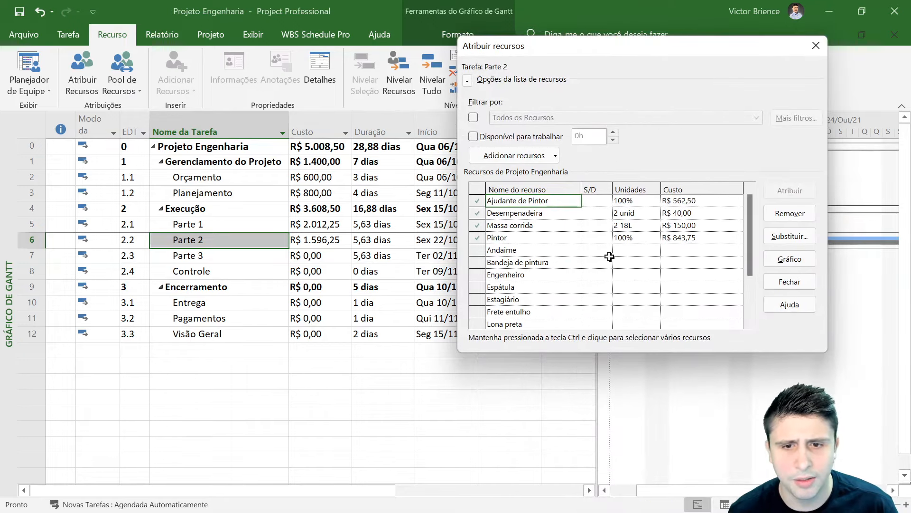
drag(753, 243, 712, 273)
click(533, 266)
click(785, 190)
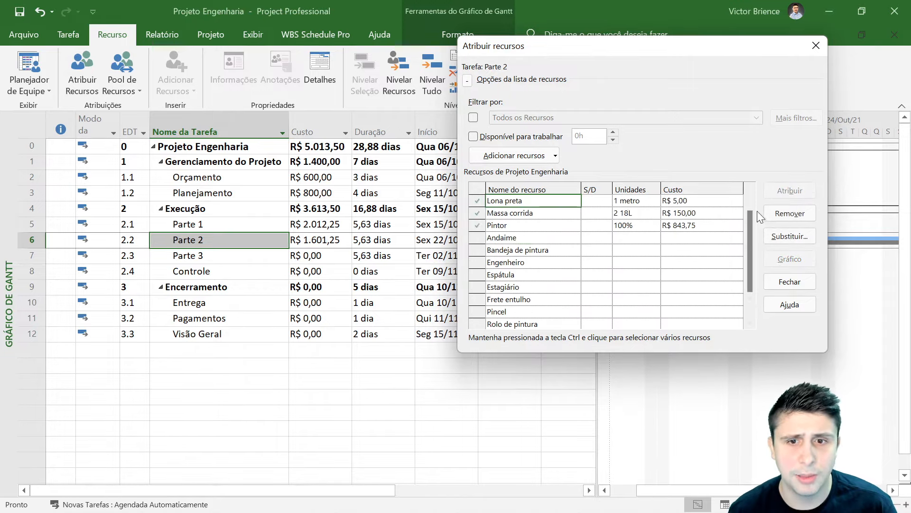
Set the Lona preta quantity on the Parte 2 task to 10 metro and close the resource assignment
drag(745, 249, 749, 199)
click(630, 226)
click(655, 222)
click(654, 223)
click(654, 223)
click(654, 223)
click(655, 223)
click(654, 222)
click(654, 222)
click(654, 223)
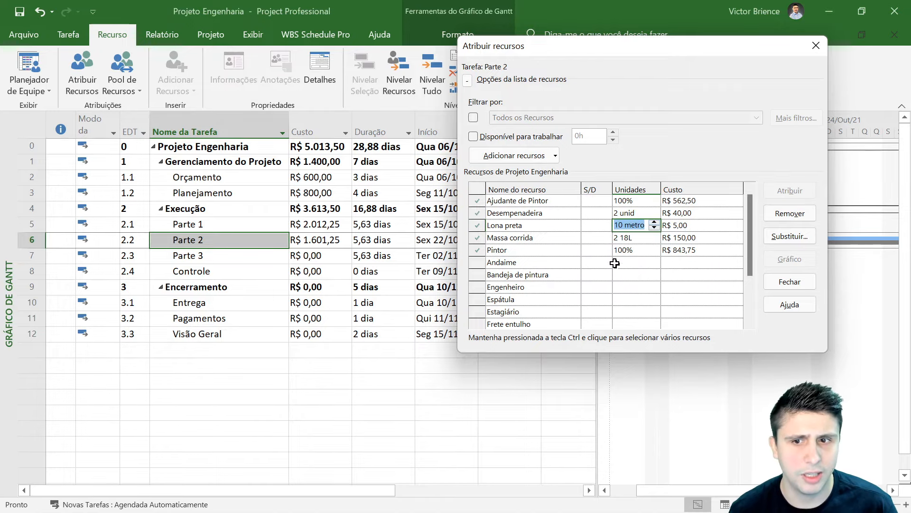
click(808, 50)
Assign the work resources Pintor and Ajudante de Pintor to the Parte 3 task
click(232, 258)
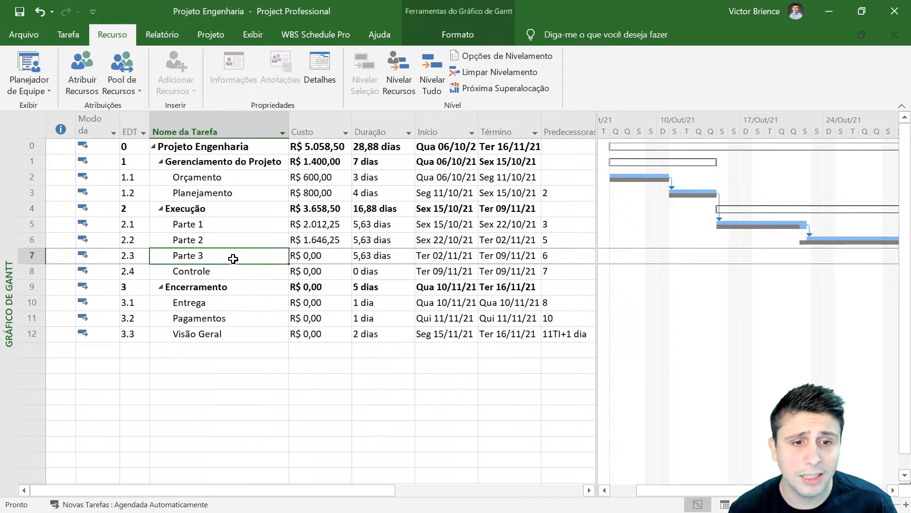
click(214, 270)
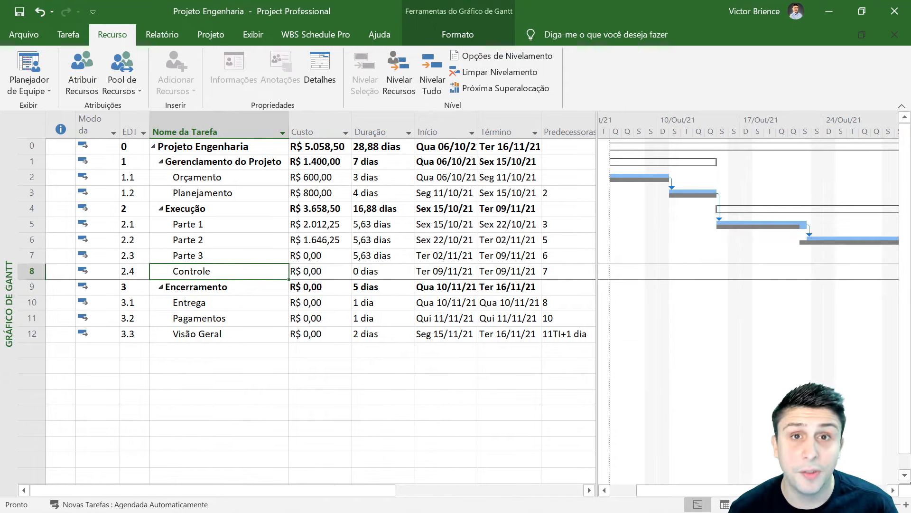
click(210, 256)
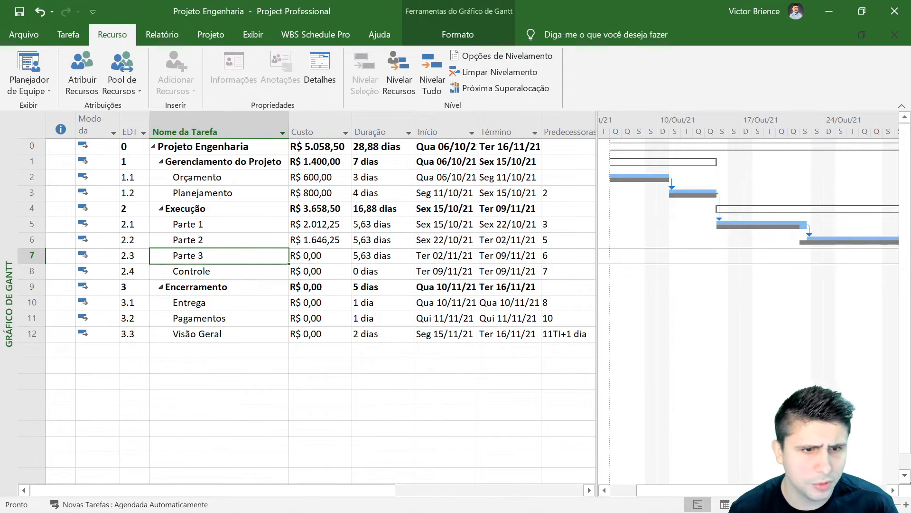
click(83, 76)
drag(683, 205, 631, 130)
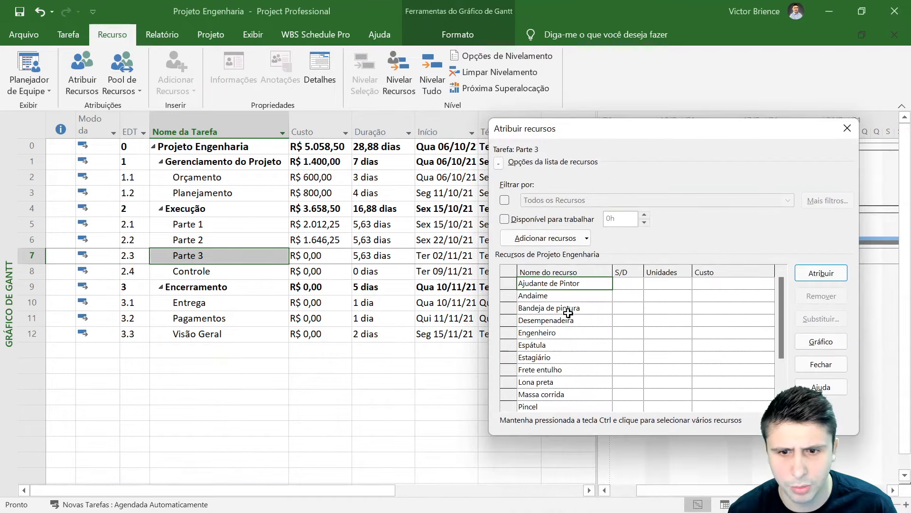
drag(781, 327, 782, 368)
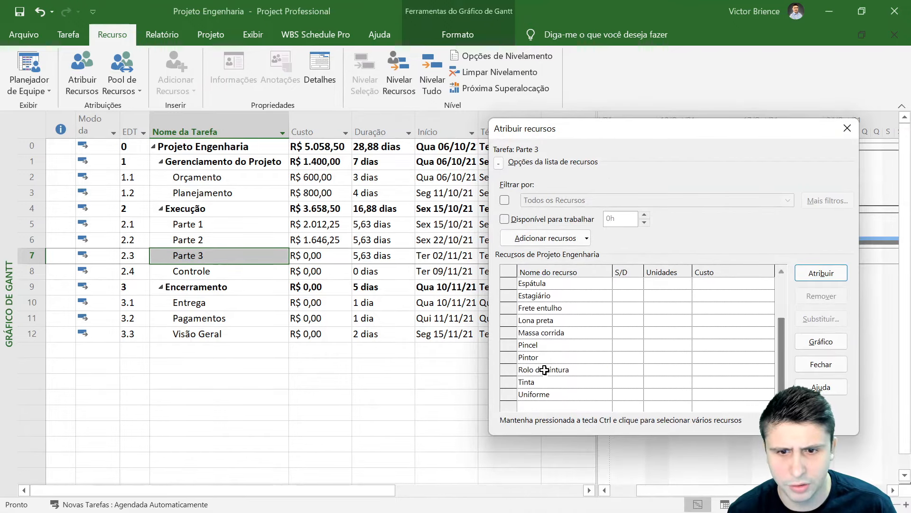
click(534, 357)
click(822, 273)
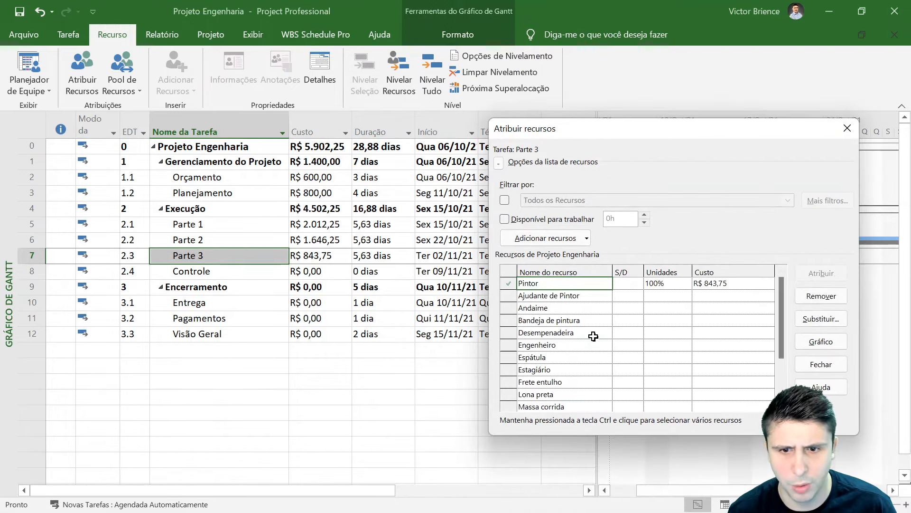
scroll(567, 354, down, 2)
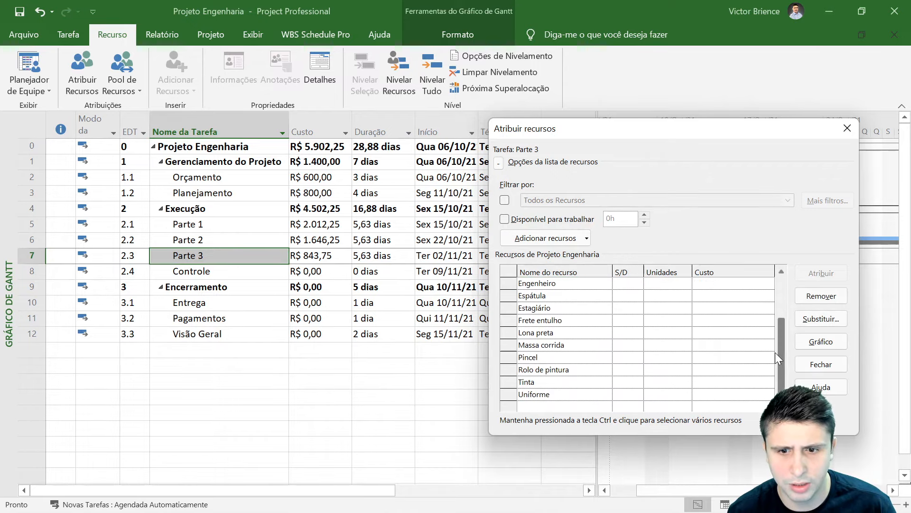
drag(779, 354, 768, 293)
click(531, 295)
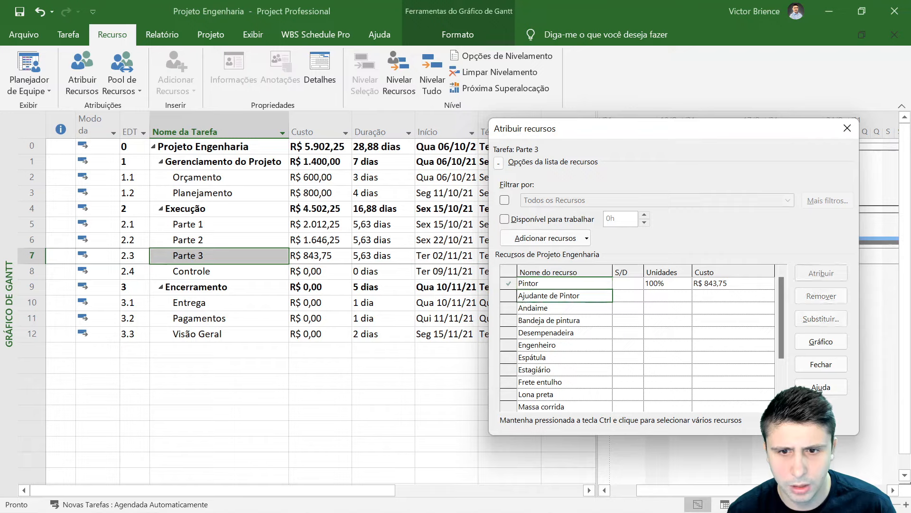
click(821, 276)
Assign the Bandeja de pintura material to the Parte 3 task with a quantity of 2 unid
click(532, 320)
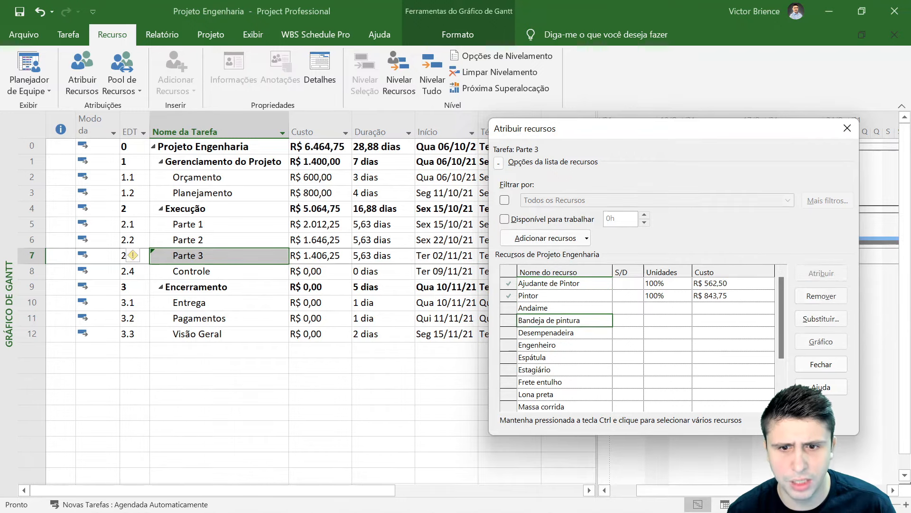
click(809, 276)
click(678, 295)
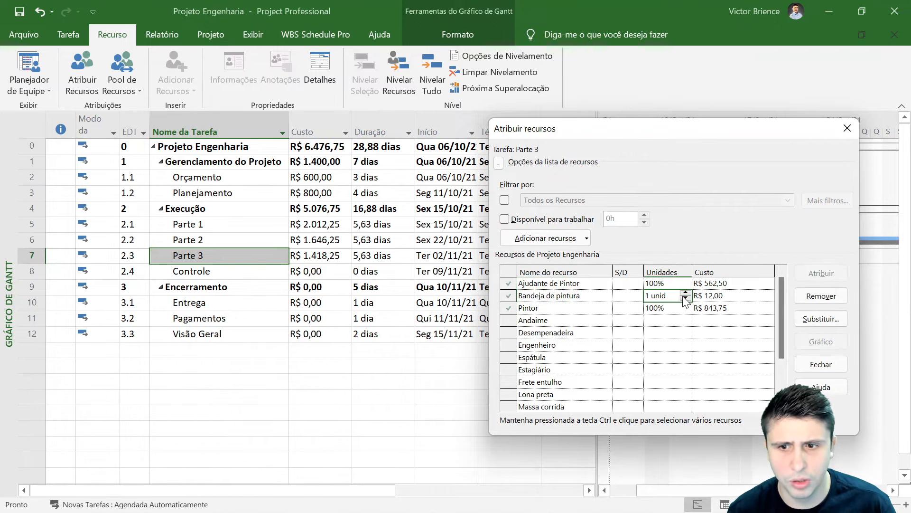
click(685, 293)
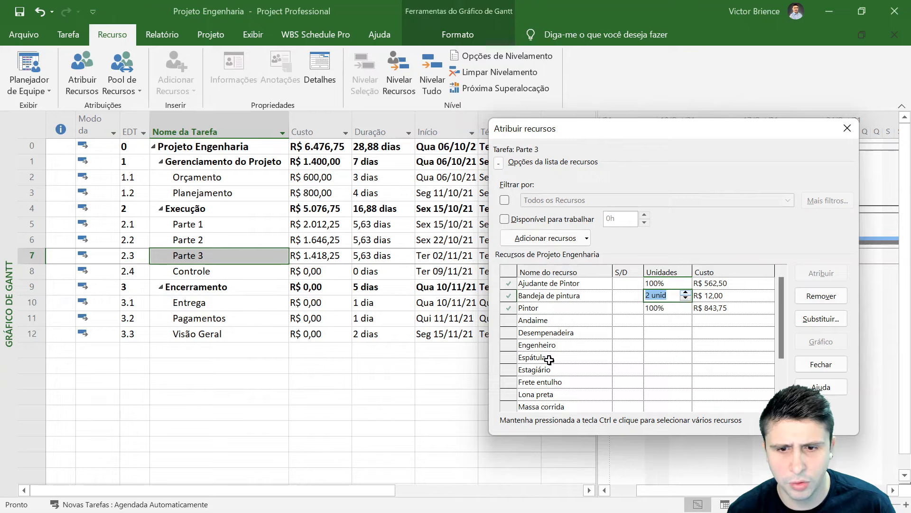
Assign the Pincel material to the Parte 3 task with a quantity of 2 unid
drag(778, 301, 782, 340)
click(583, 369)
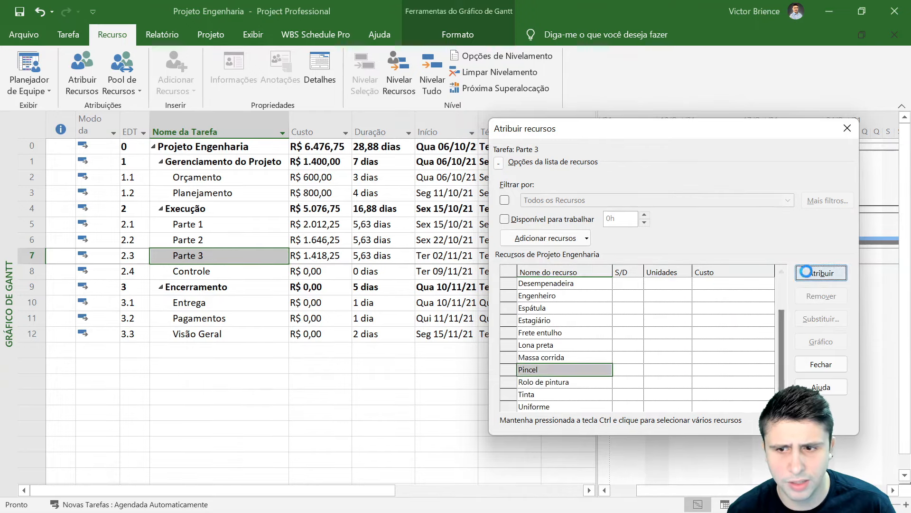
click(818, 272)
click(673, 283)
click(685, 281)
click(666, 345)
Assign the Rolo de pintura material to the Parte 3 task with a quantity of 2 unid
click(560, 407)
click(813, 275)
click(674, 309)
click(686, 306)
click(666, 345)
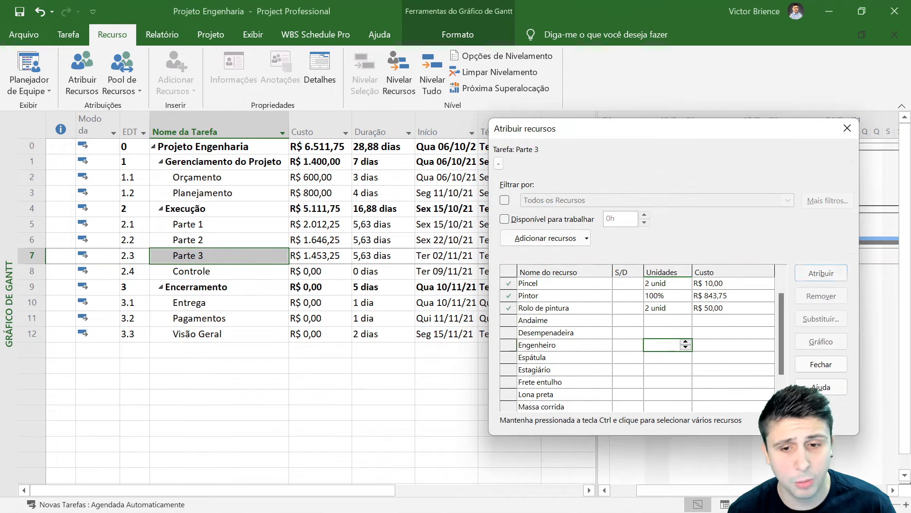
Assign the Tinta material to the Parte 3 task and close the resource assignment
drag(778, 316, 772, 337)
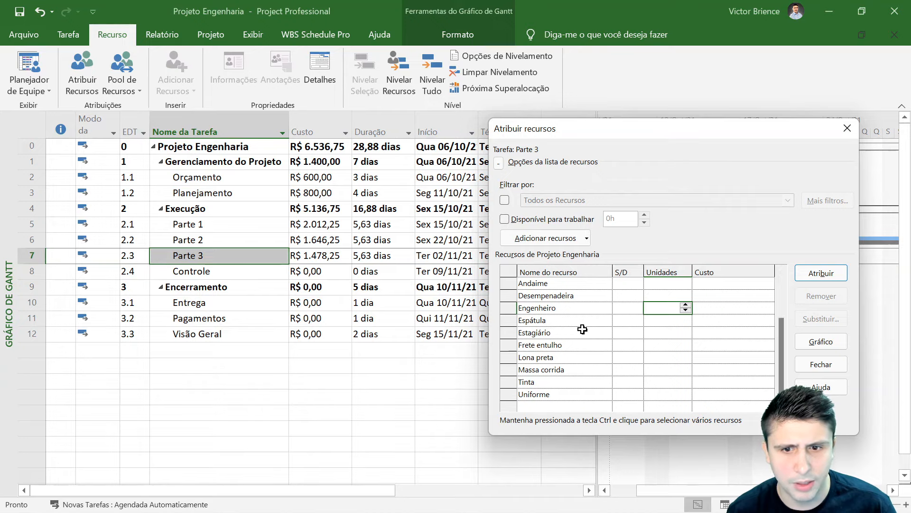
drag(778, 368, 759, 378)
click(581, 381)
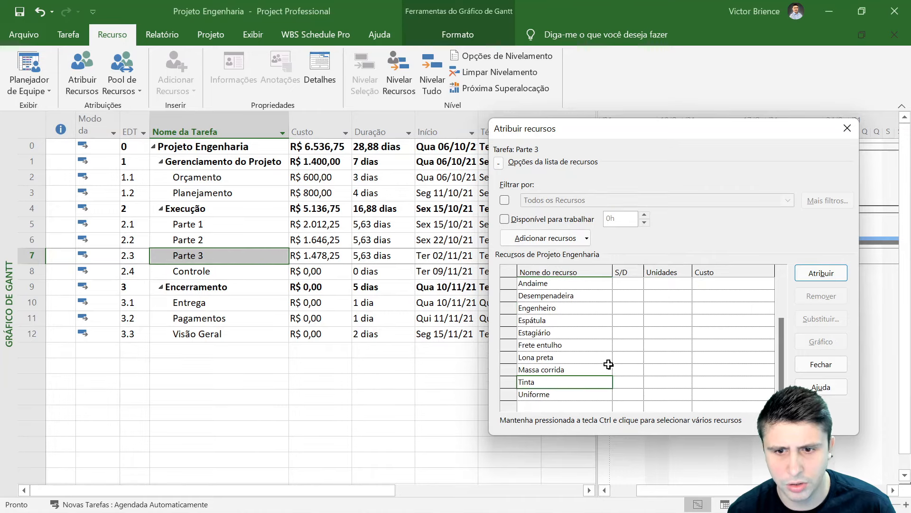
click(820, 272)
drag(782, 361, 778, 307)
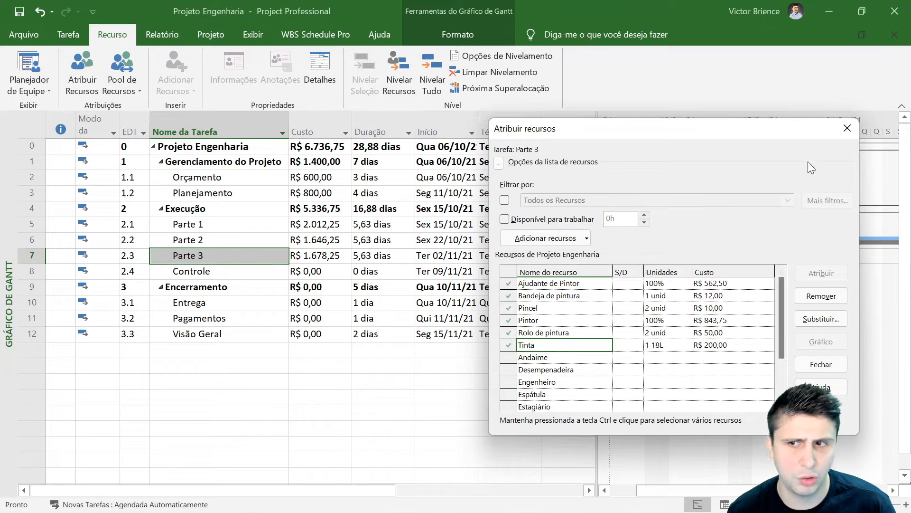
click(847, 128)
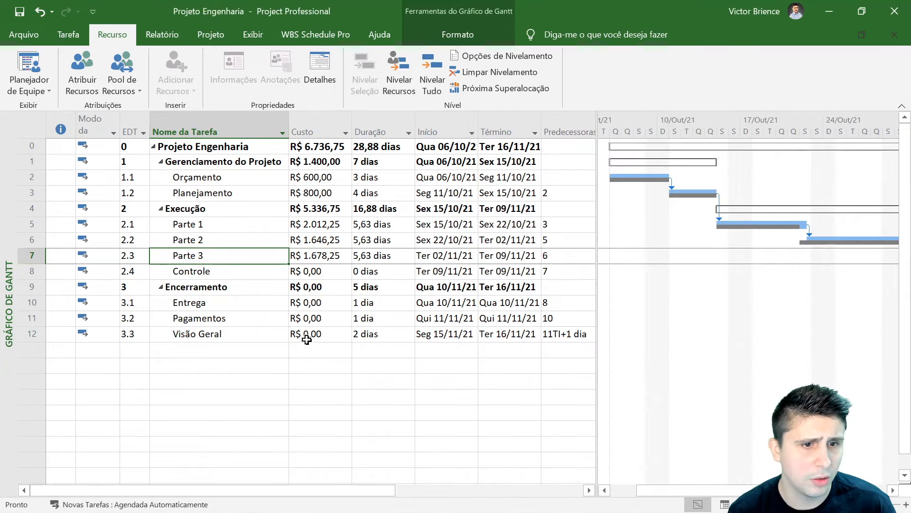
click(299, 362)
drag(311, 151, 327, 256)
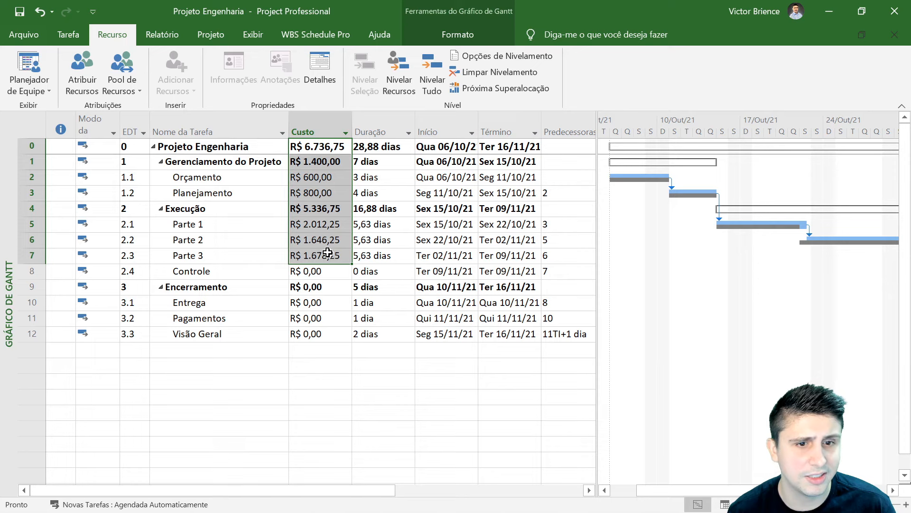
Assign the work resource Engenheiro to the Controle task and close the resource assignment
click(201, 273)
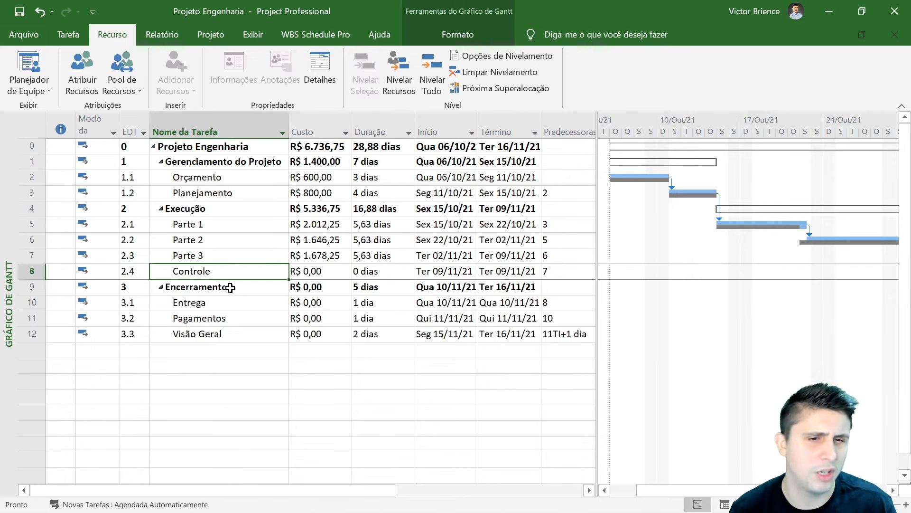
click(93, 72)
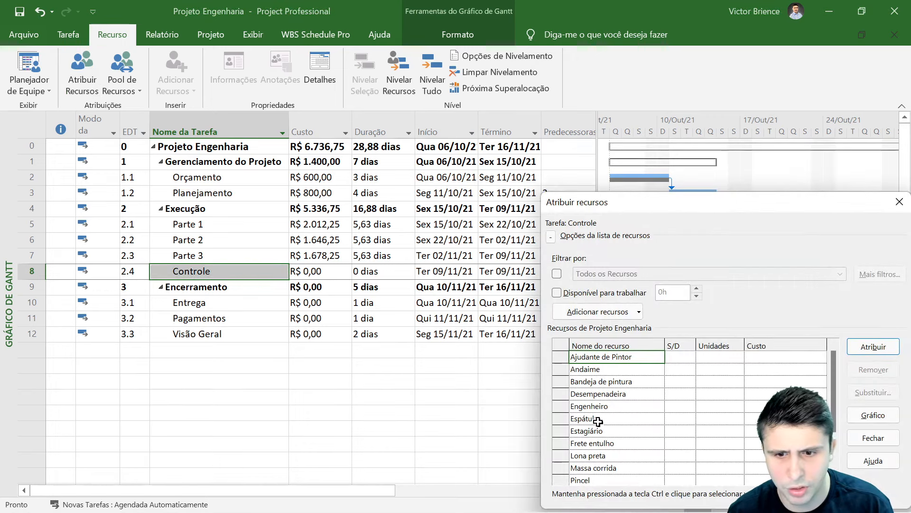
click(590, 406)
click(865, 347)
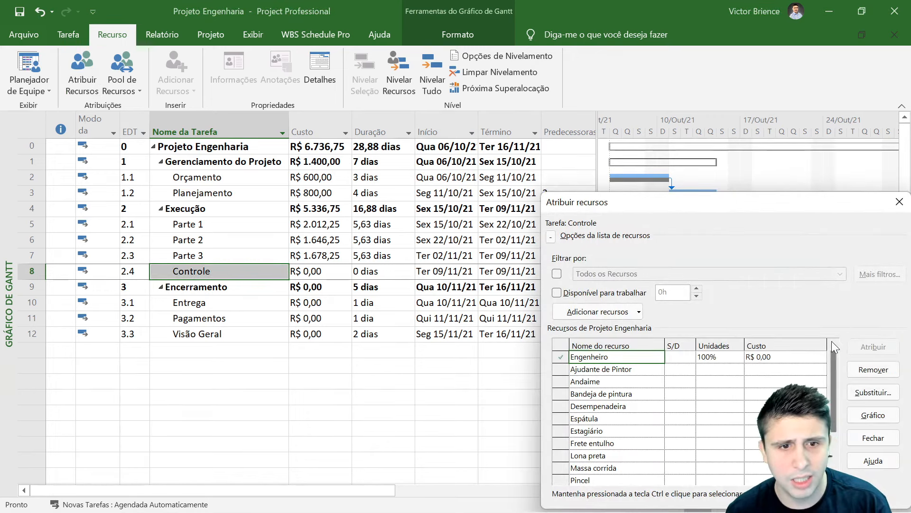
click(900, 201)
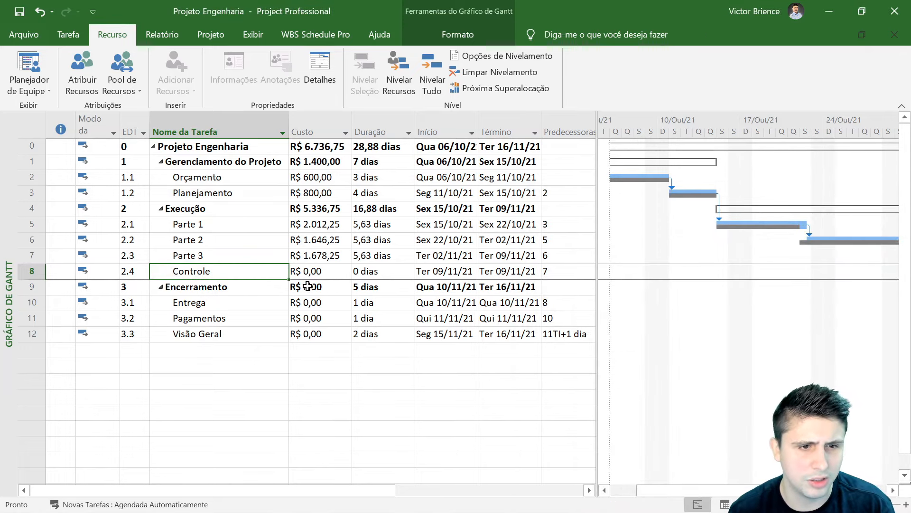
Assign the work resource Engenheiro to the Entrega task and close the resource assignment
click(202, 304)
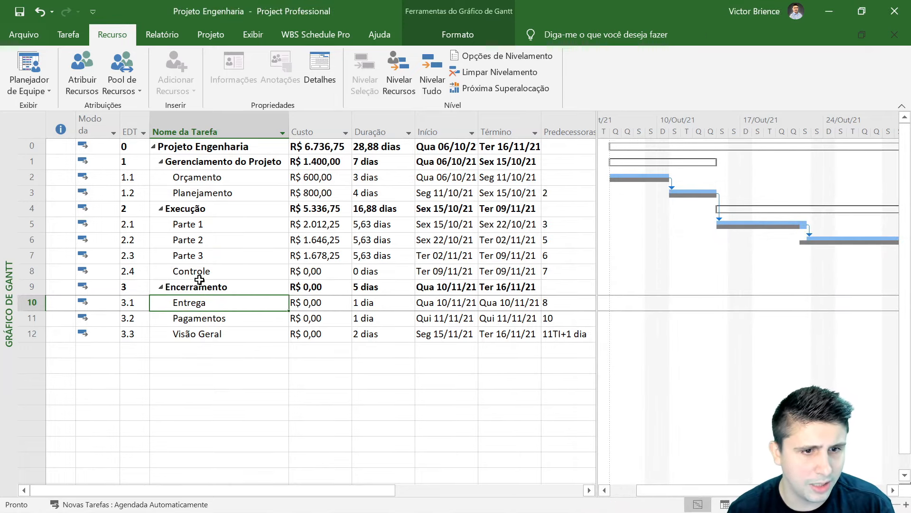
click(82, 75)
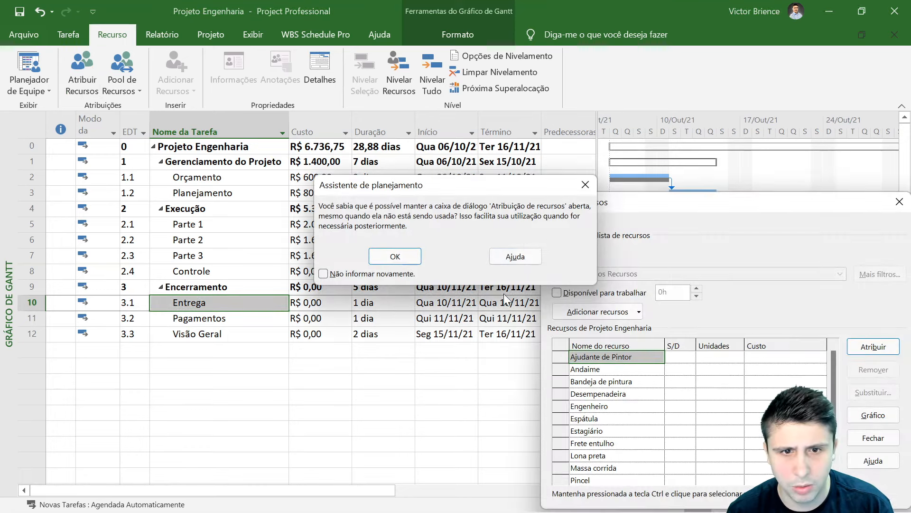
click(585, 186)
click(617, 406)
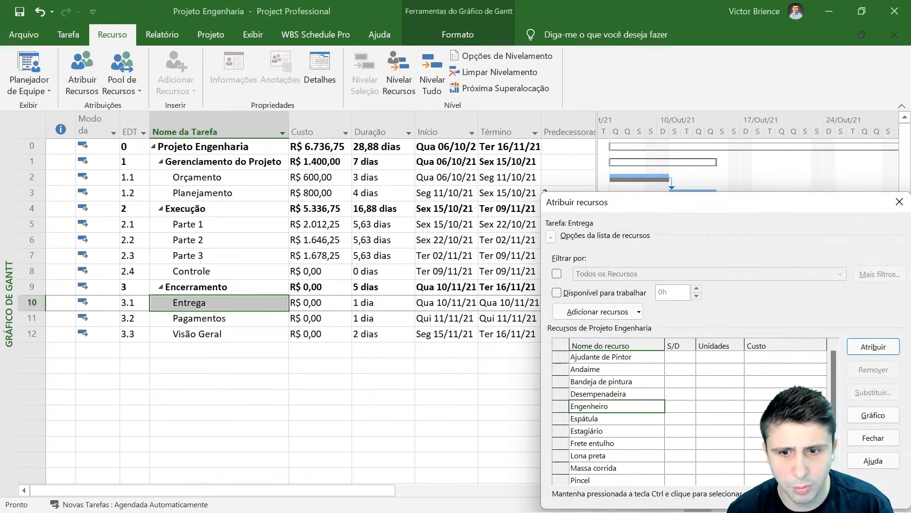
click(873, 346)
click(900, 202)
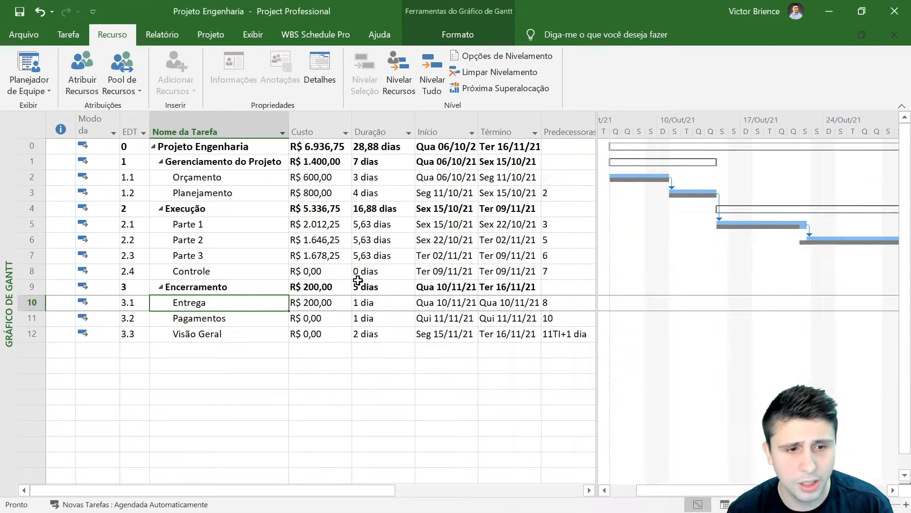
Assign the work resource Engenheiro to the Pagamentos task and close the resource assignment
click(214, 318)
click(82, 76)
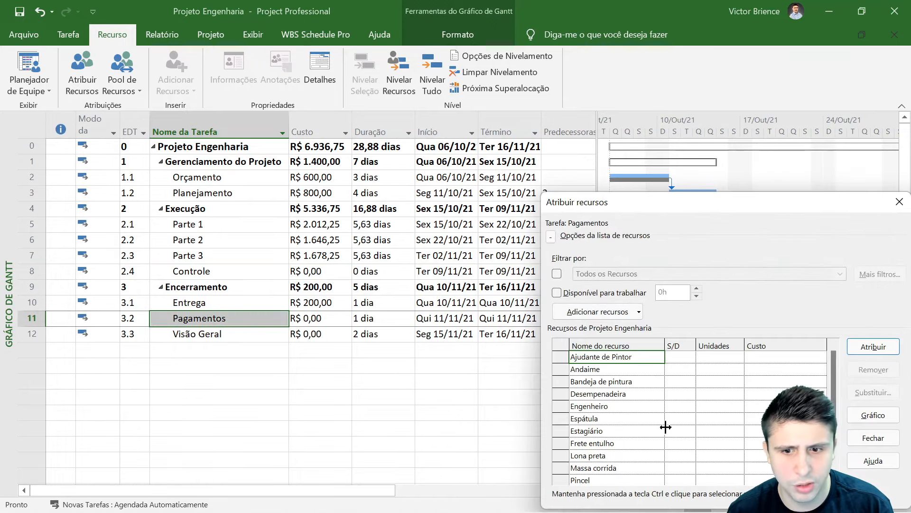
click(590, 406)
click(858, 349)
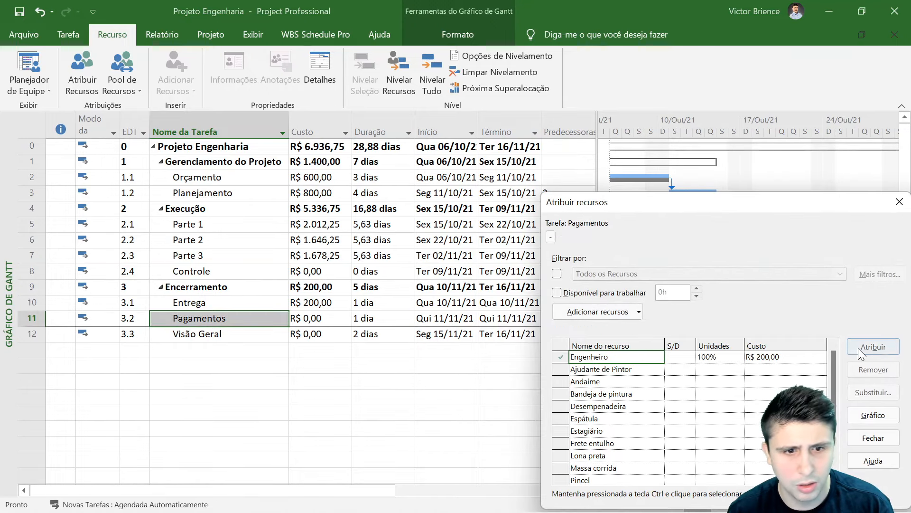
click(904, 208)
Assign the work resources Engenheiro and Estagiário to the Visão Geral task and close the resource assignment
key(Down)
click(82, 76)
click(590, 406)
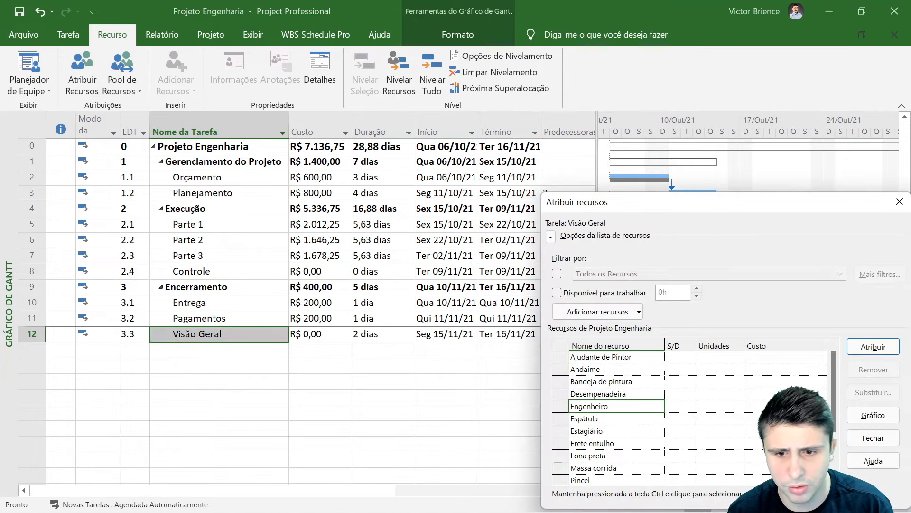
click(873, 346)
click(590, 431)
click(873, 346)
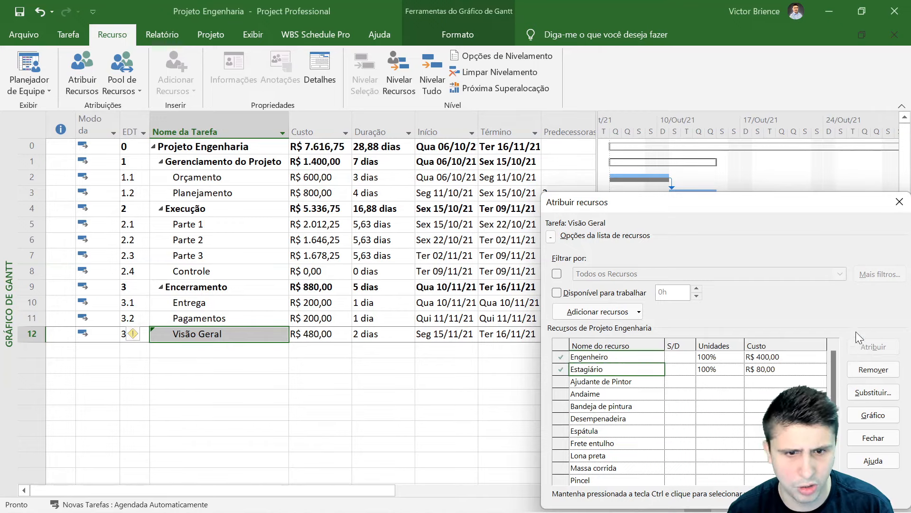
click(900, 202)
Review the total cost of Projeto Engenharia and the cost of the Gerenciamento do Projeto phase
click(344, 393)
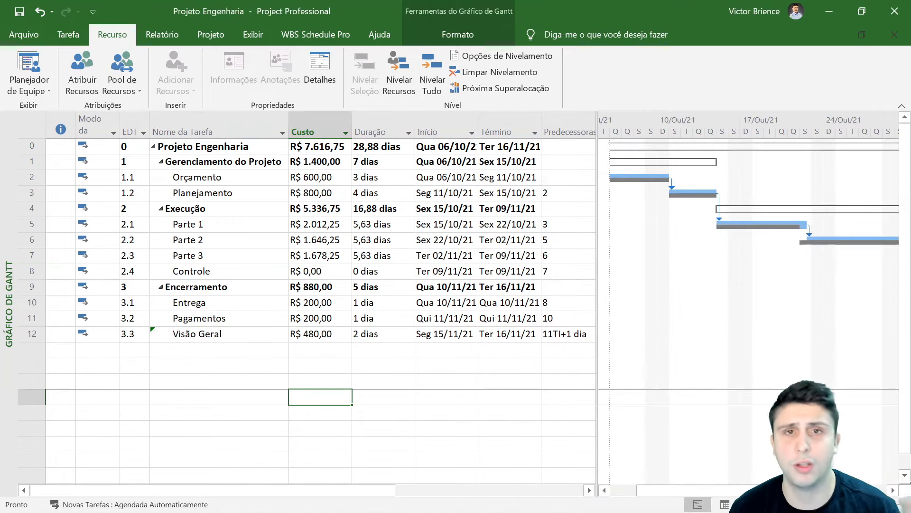
click(305, 147)
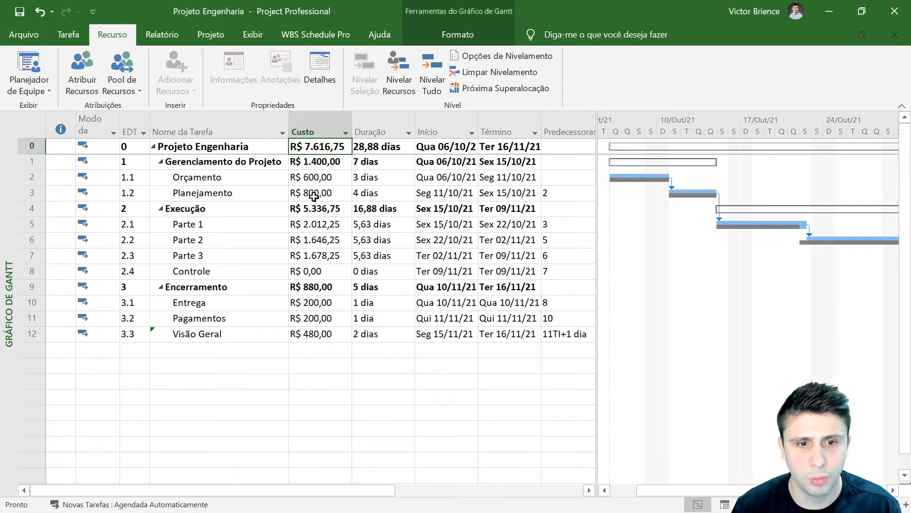
drag(266, 164, 299, 161)
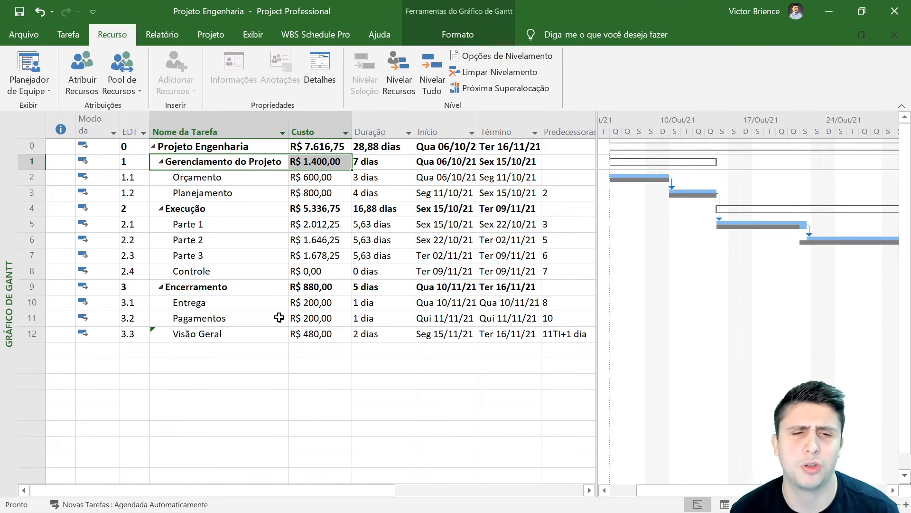
Open the resource sheet and review the resource names, types and material unit labels
click(68, 35)
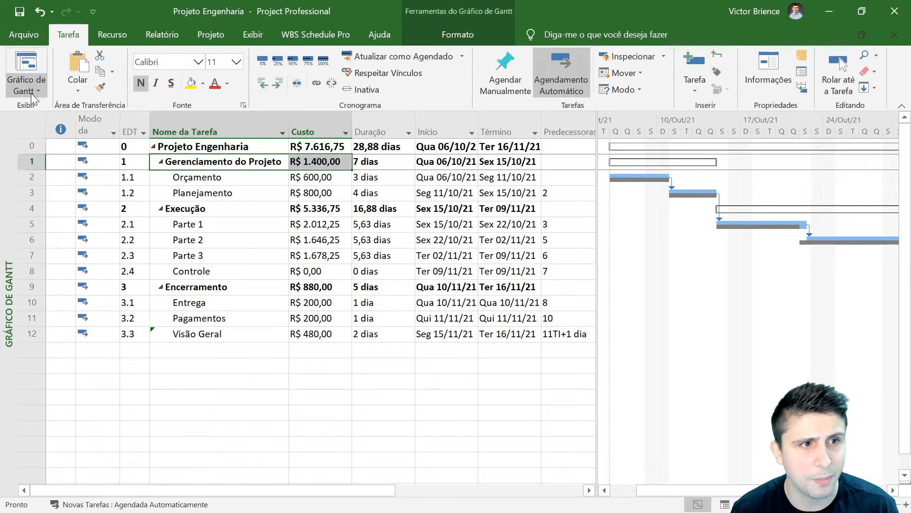
click(32, 94)
click(72, 193)
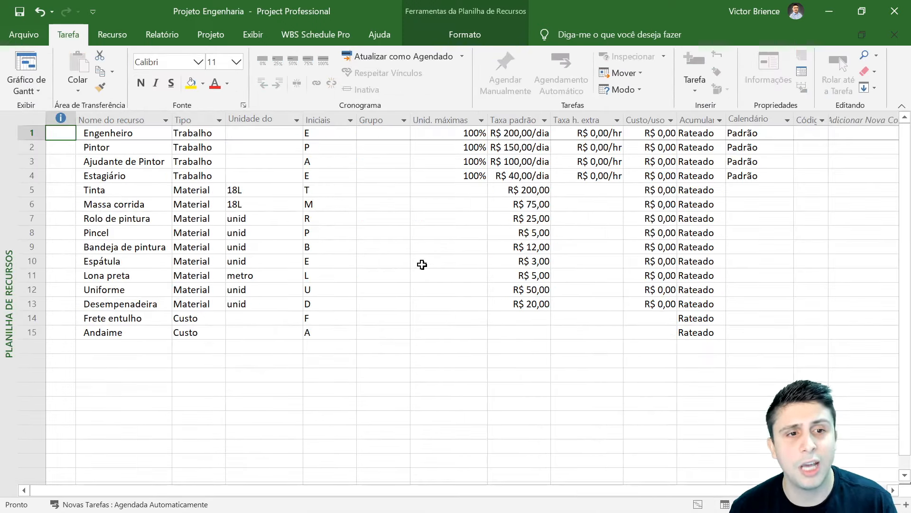
mouse_move(130, 137)
mouse_down()
mouse_move(675, 330)
mouse_move(732, 331)
mouse_up()
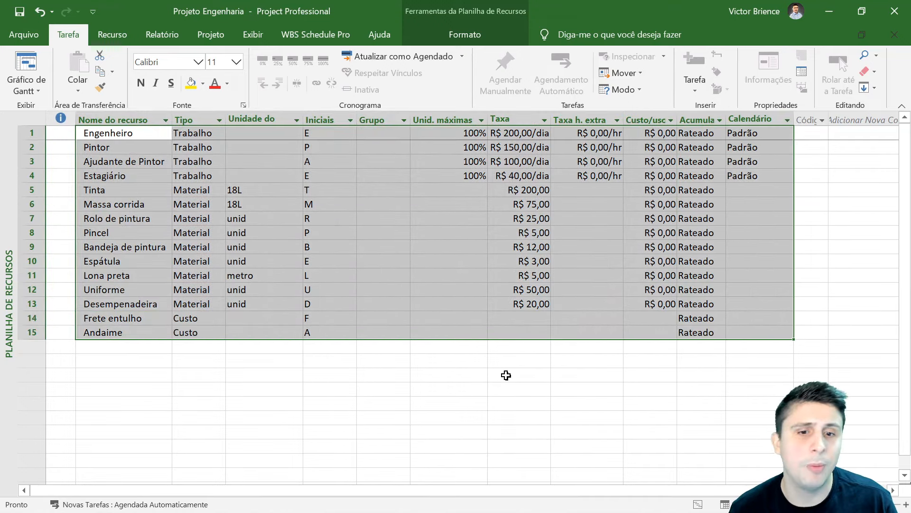
click(512, 375)
drag(126, 138, 125, 323)
drag(190, 134, 181, 332)
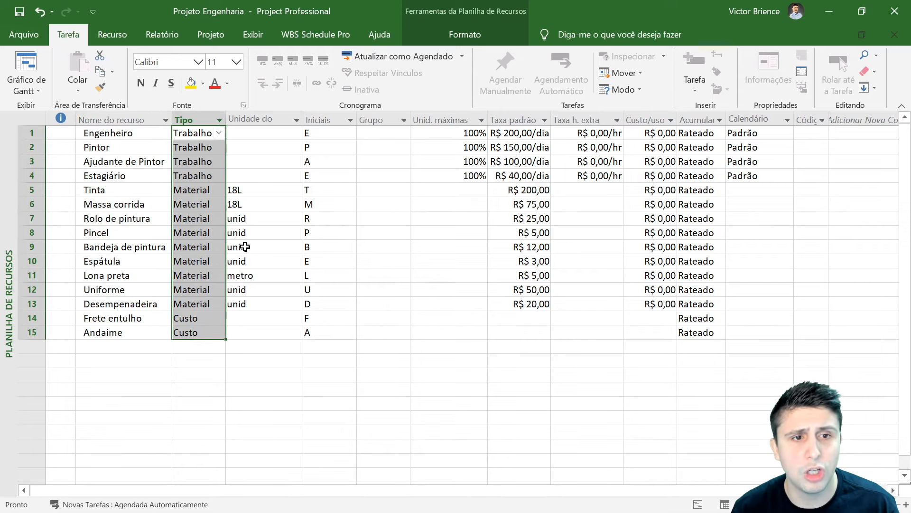
click(259, 208)
drag(263, 220, 264, 328)
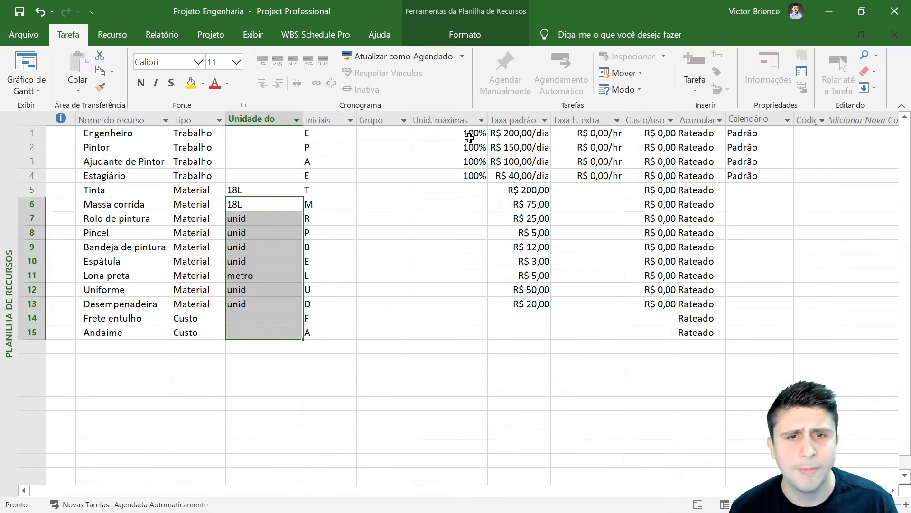
Review the maximum units, standard rates and material unit labels of the resources, and return to the Gantt chart
mouse_move(468, 139)
mouse_down()
mouse_move(457, 197)
mouse_move(458, 175)
mouse_up()
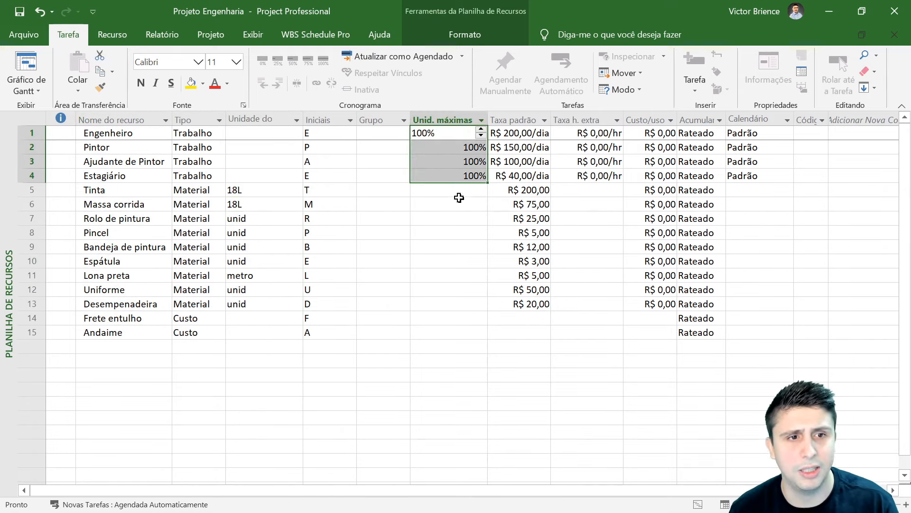
click(459, 202)
drag(519, 134, 524, 300)
click(478, 331)
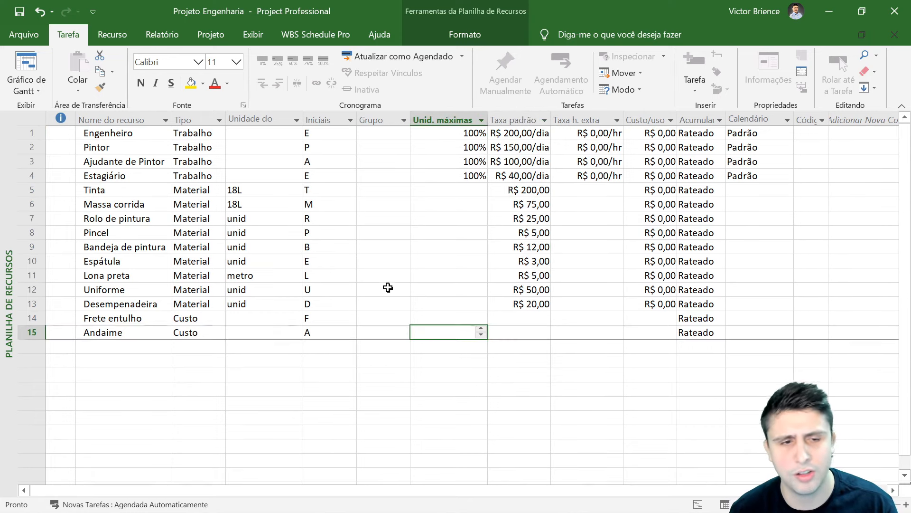
click(263, 203)
drag(261, 226, 260, 287)
click(430, 231)
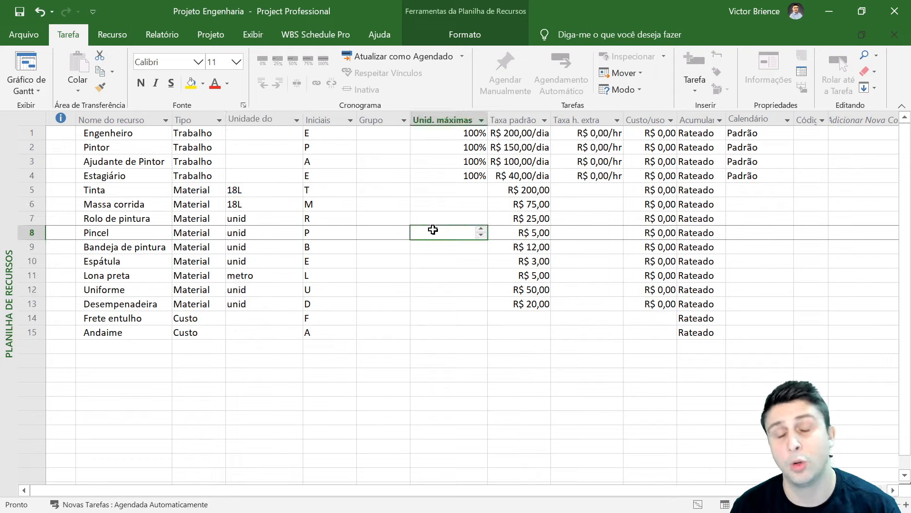
click(28, 59)
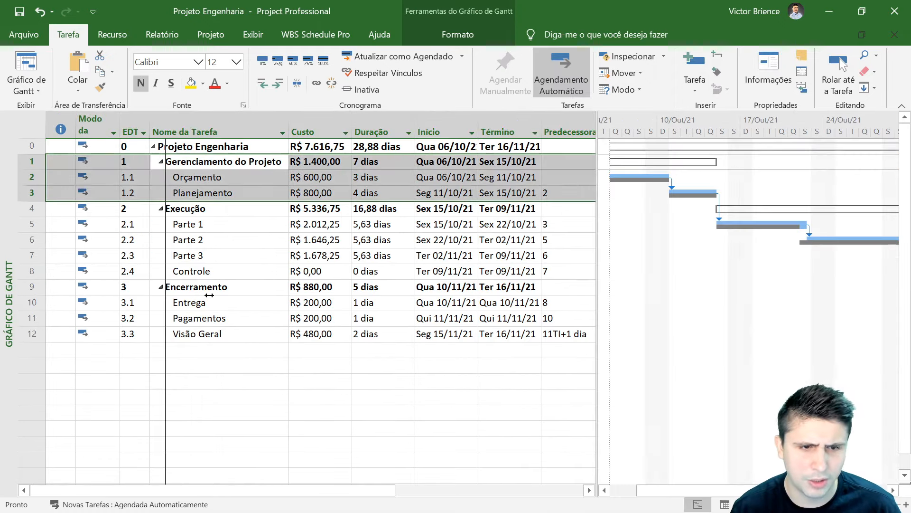
click(217, 386)
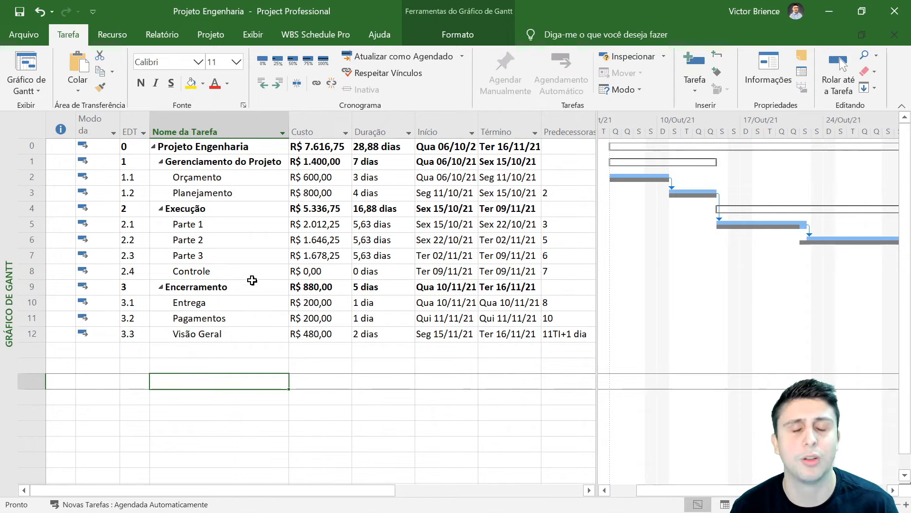